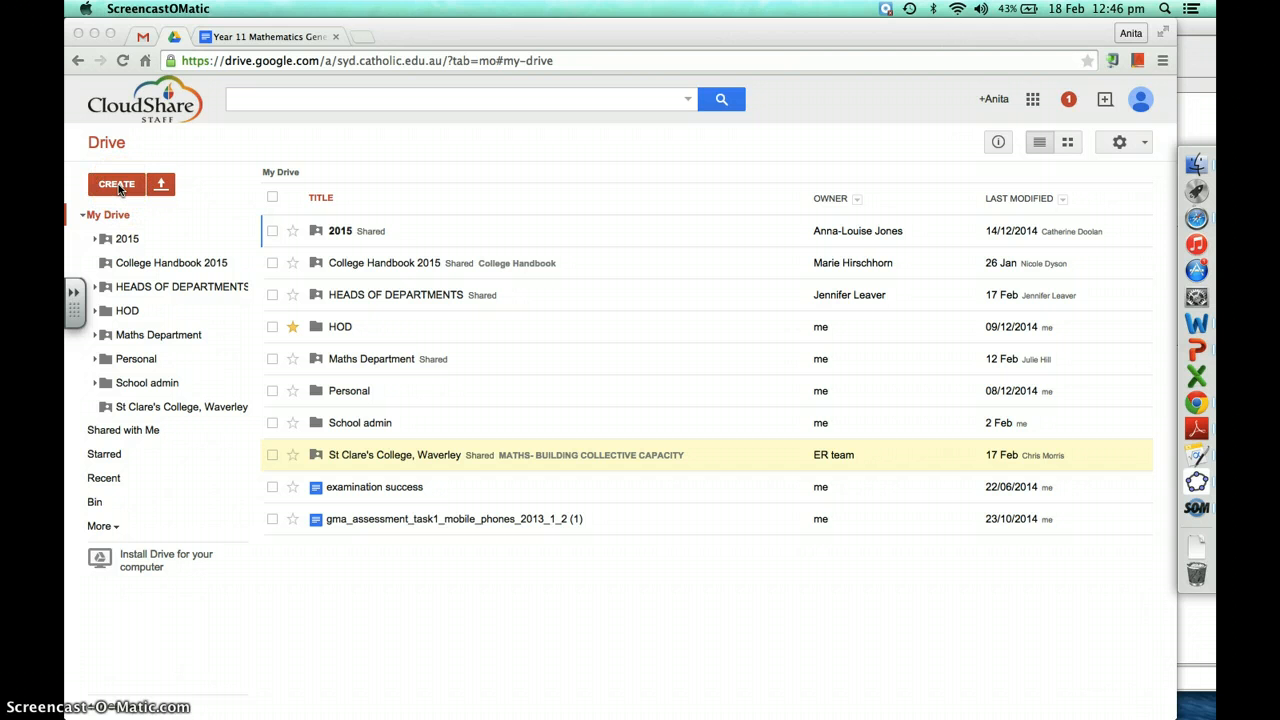
Create a new blank form from the Google Drive CREATE menu
{"action": "left_click", "coordinate": [130, 186]}
{"action": "left_click", "coordinate": [128, 189]}
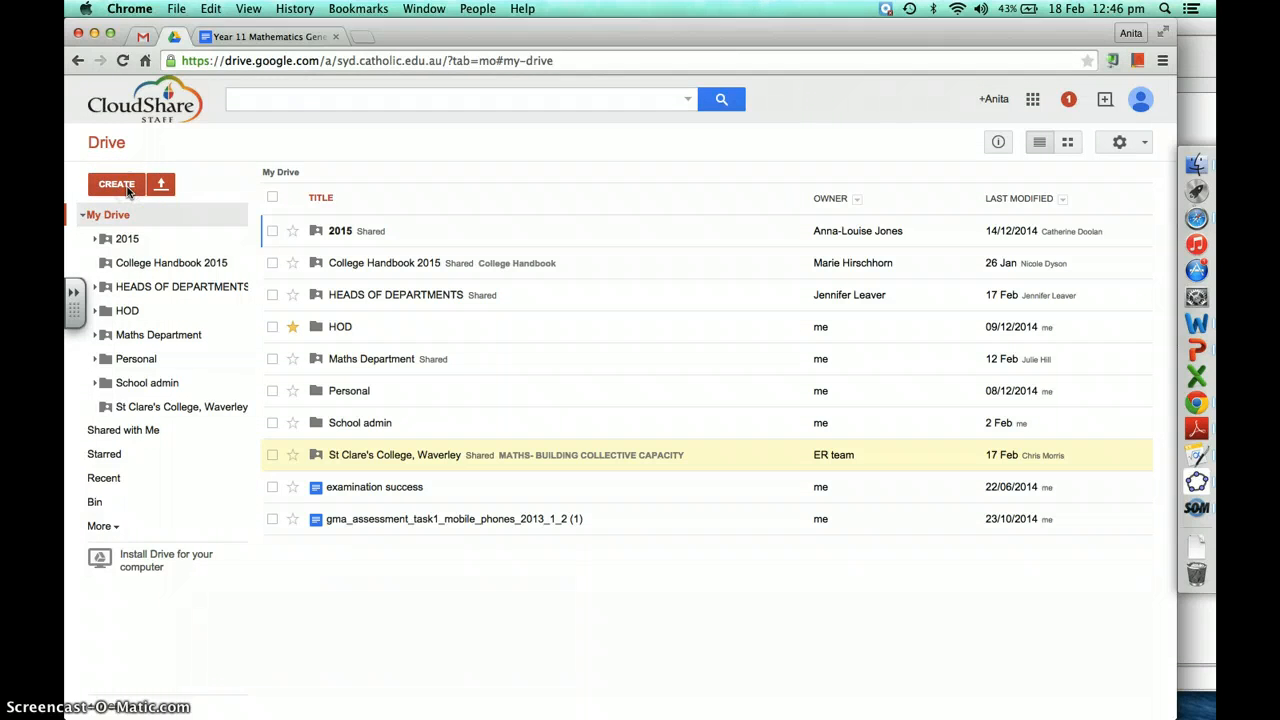
{"action": "left_click", "coordinate": [128, 188]}
{"action": "left_click", "coordinate": [150, 365]}
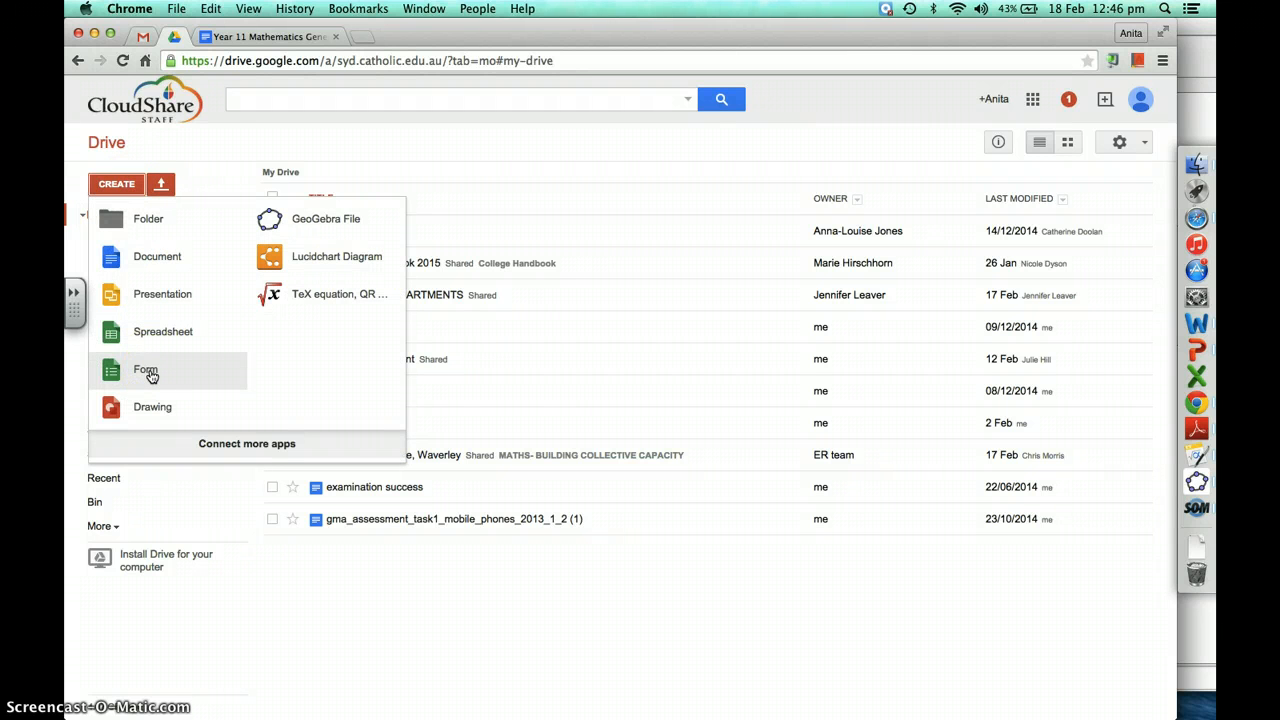
{"action": "left_click", "coordinate": [149, 371]}
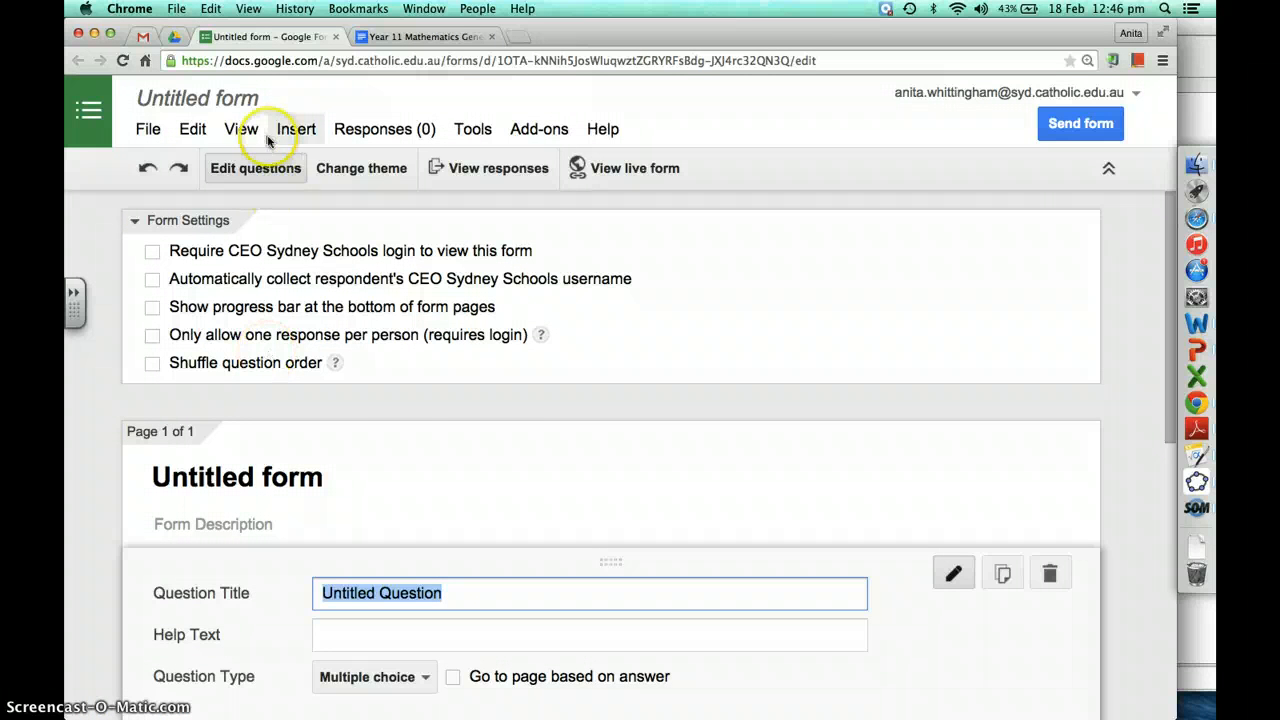
Rename the untitled form to 'Mobile Phone Usage'
{"action": "left_click", "coordinate": [237, 104]}
{"action": "type", "text": "M"}
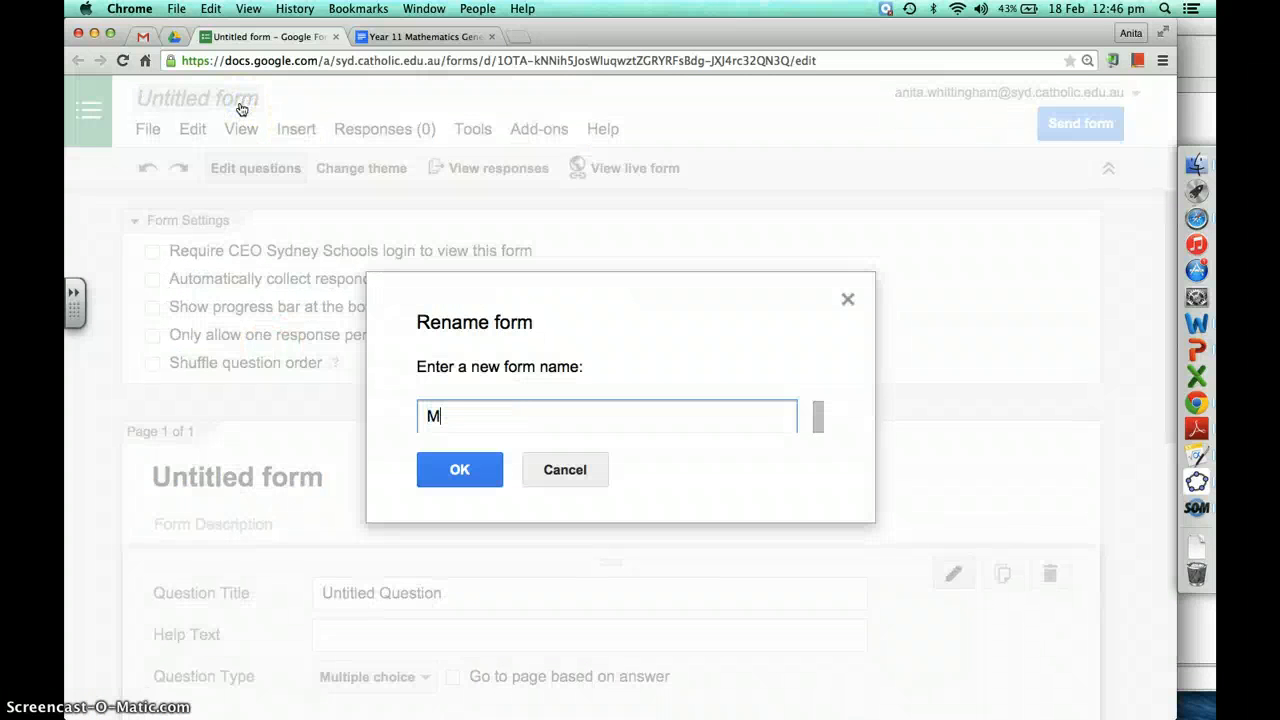
{"action": "type", "text": "obile Phone Usage"}
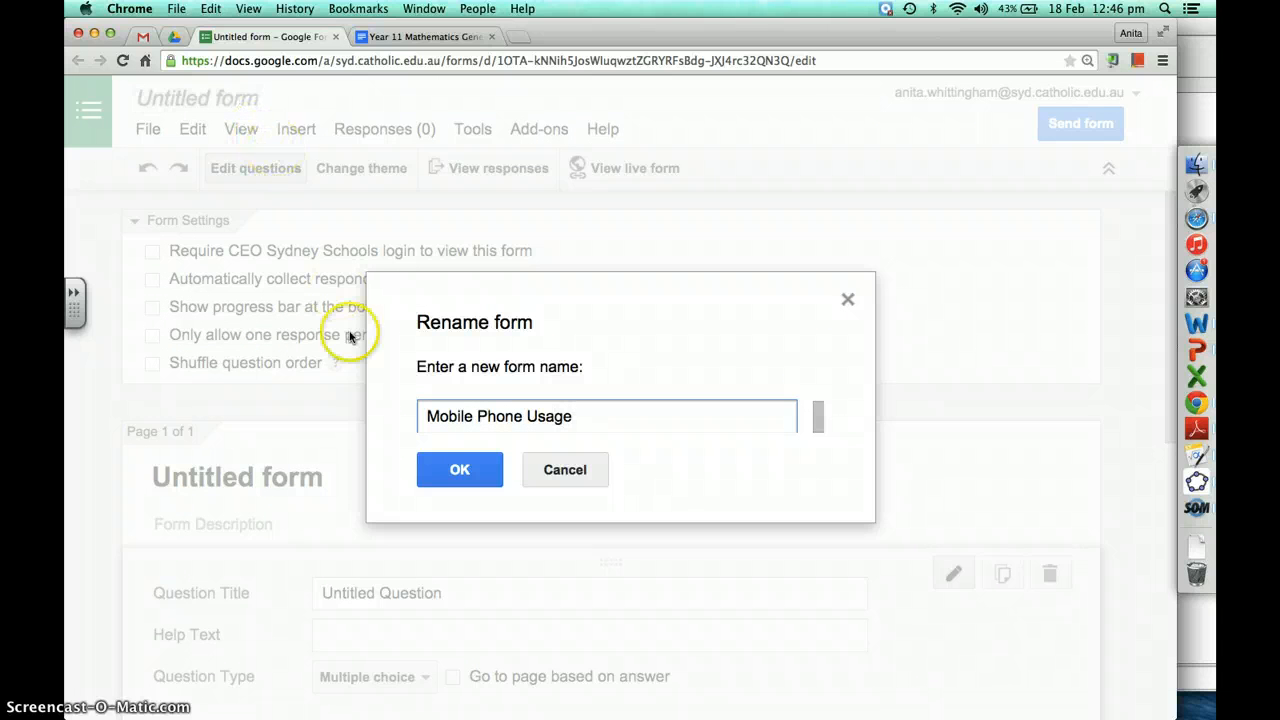
{"action": "left_click", "coordinate": [459, 469]}
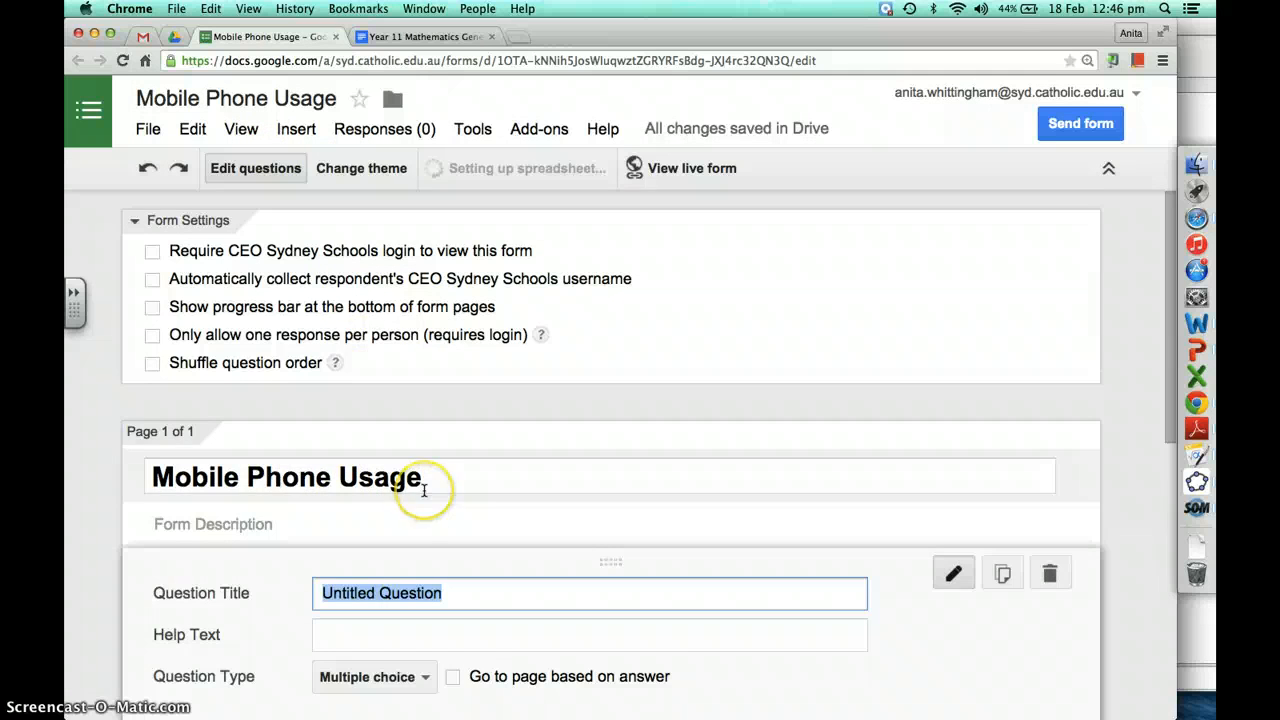
Make the first question a Choose from a list type titled 'What is your age?'
{"action": "scroll", "coordinate": [423, 491], "scroll_direction": "down", "scroll_amount": 2}
{"action": "scroll", "coordinate": [424, 490], "scroll_direction": "down", "scroll_amount": 5}
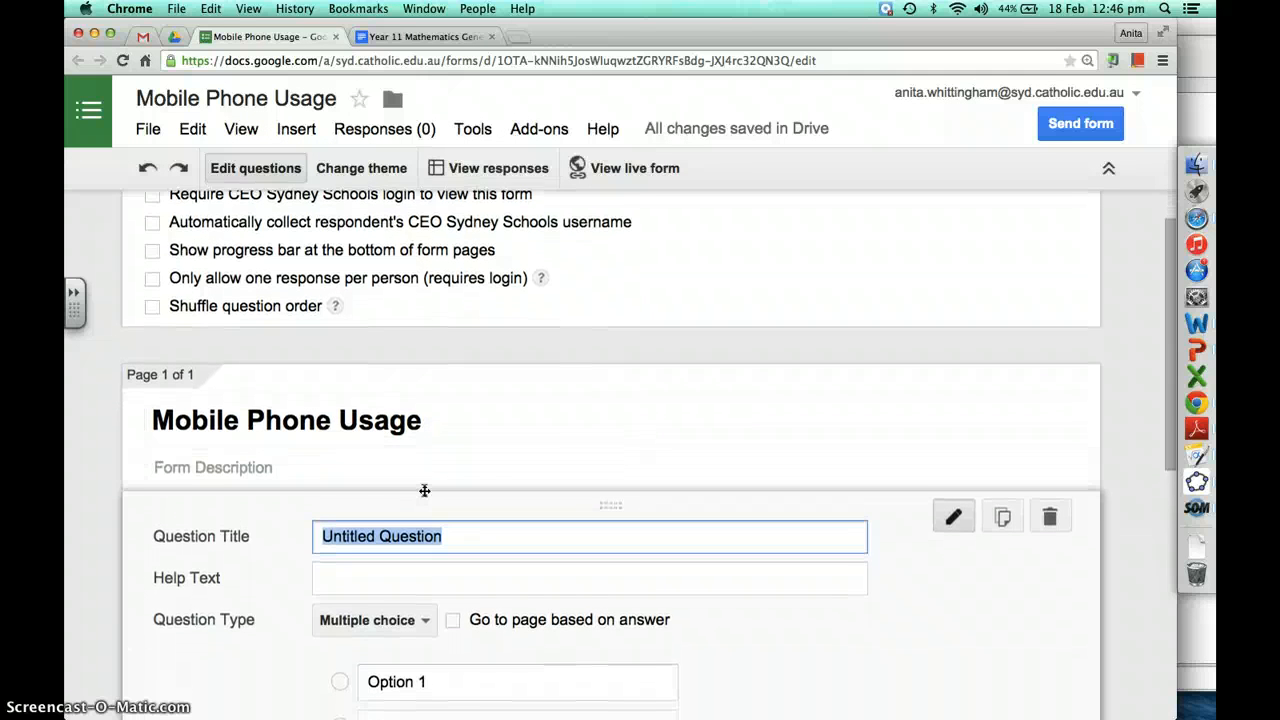
{"action": "scroll", "coordinate": [424, 490], "scroll_direction": "down", "scroll_amount": 3}
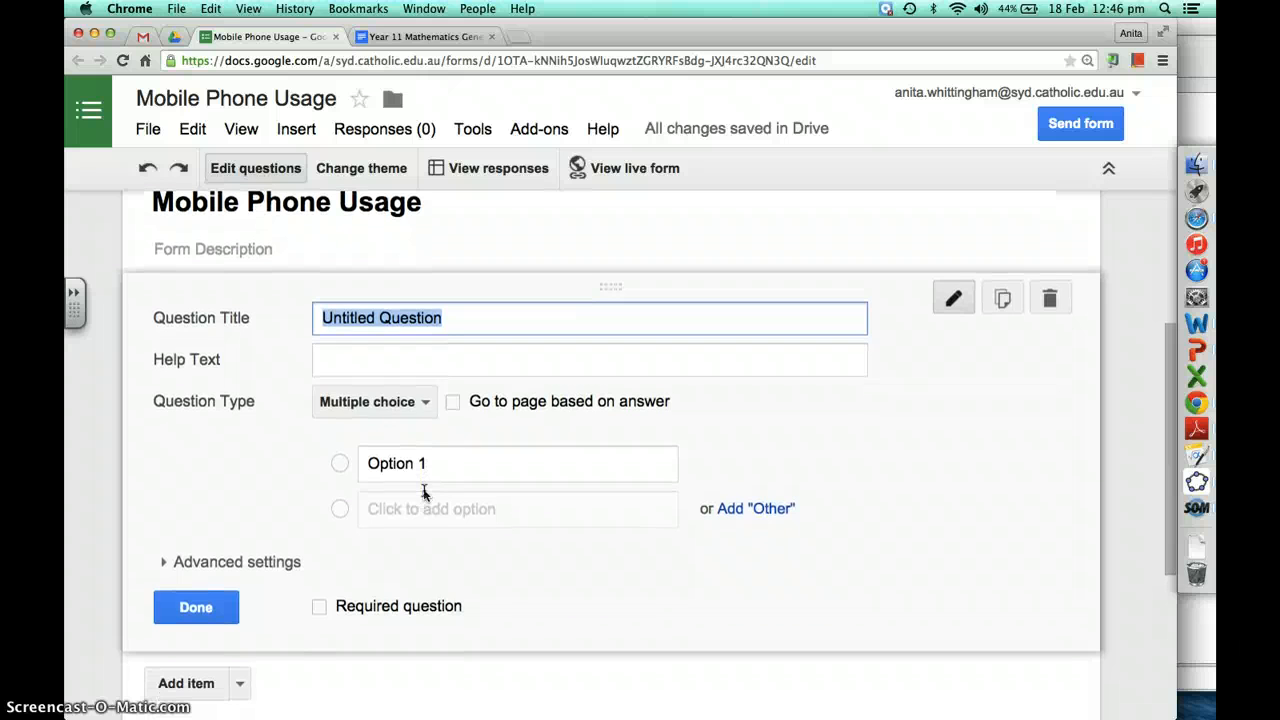
{"action": "left_click", "coordinate": [420, 406]}
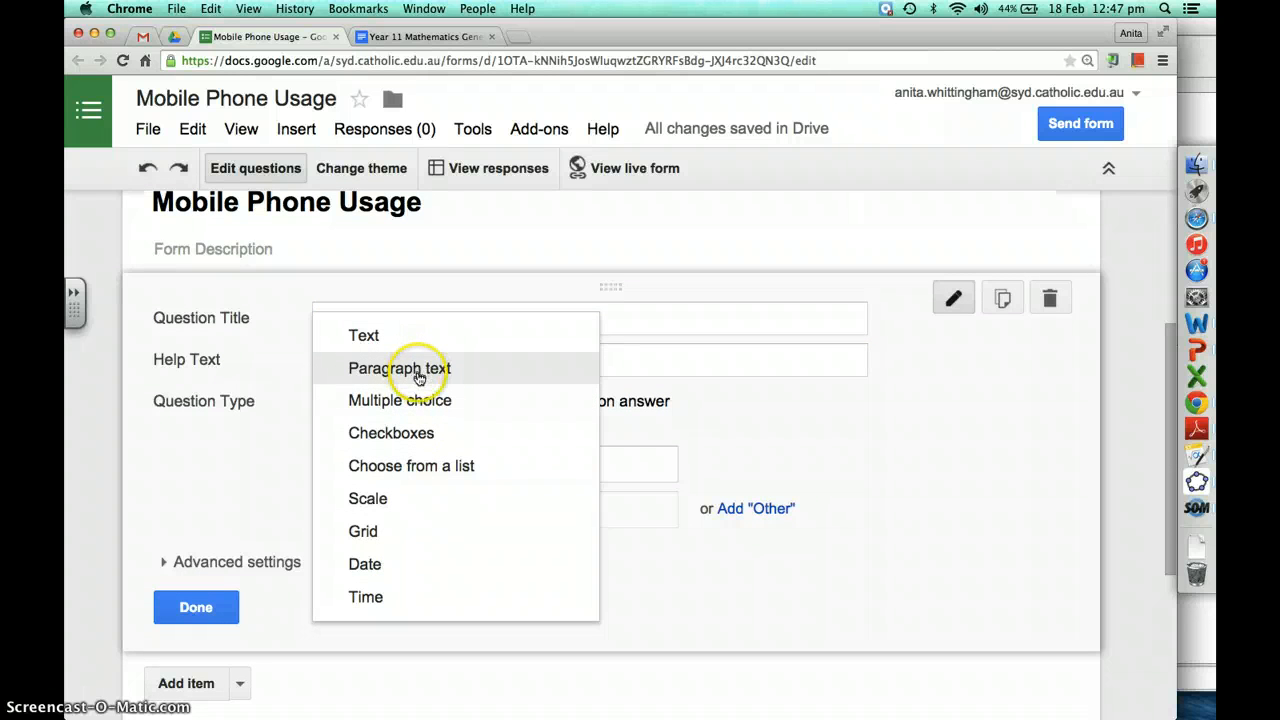
{"action": "left_click", "coordinate": [421, 468]}
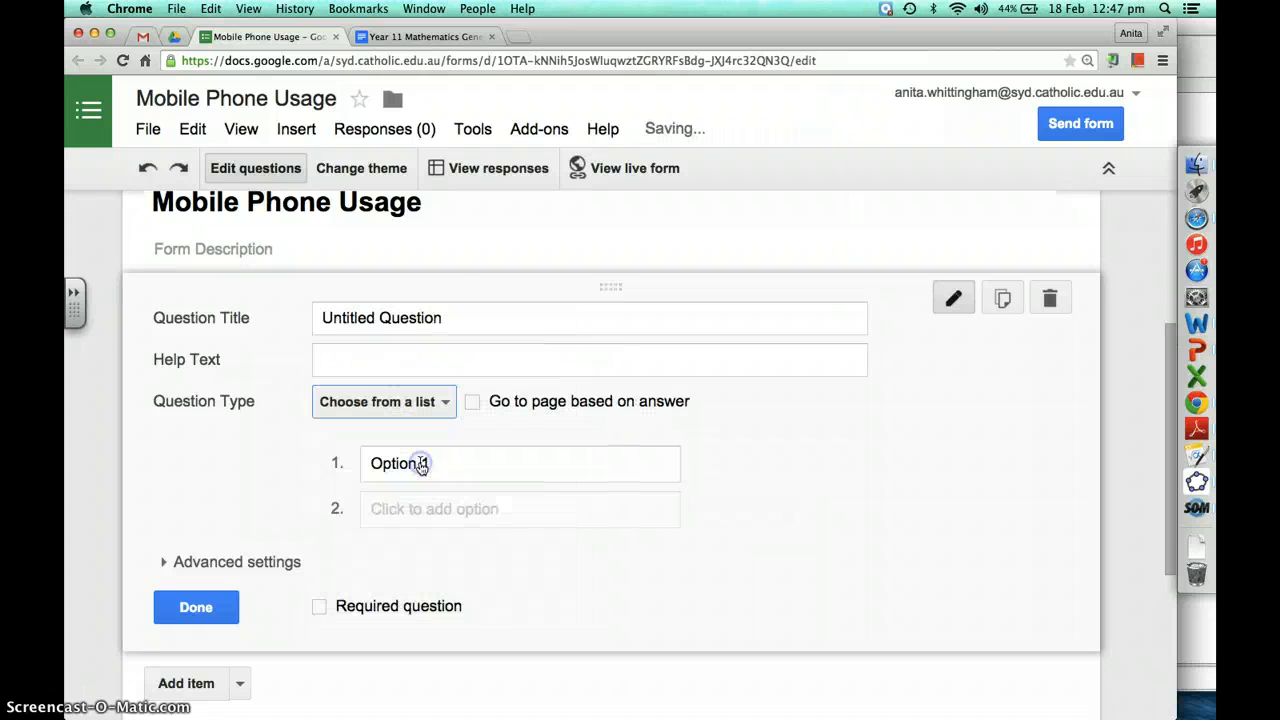
{"action": "left_click_drag", "start_coordinate": [455, 318], "coordinate": [323, 316]}
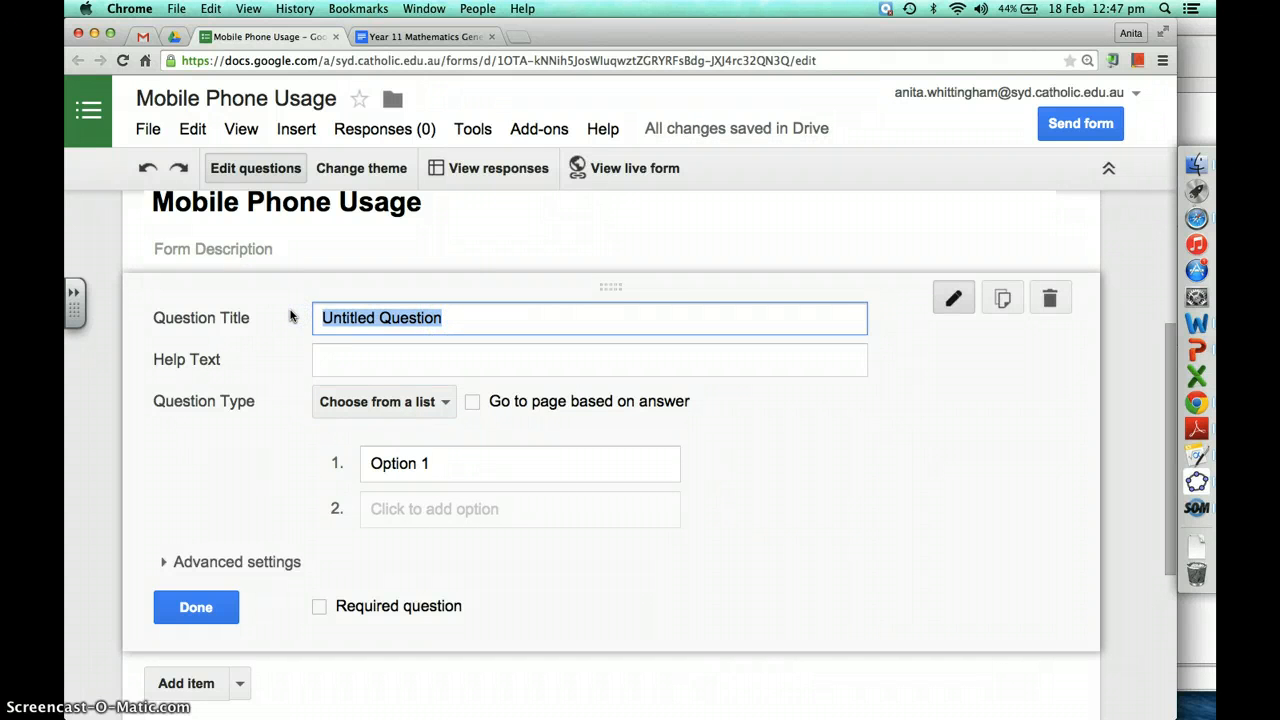
{"action": "type", "text": "What "}
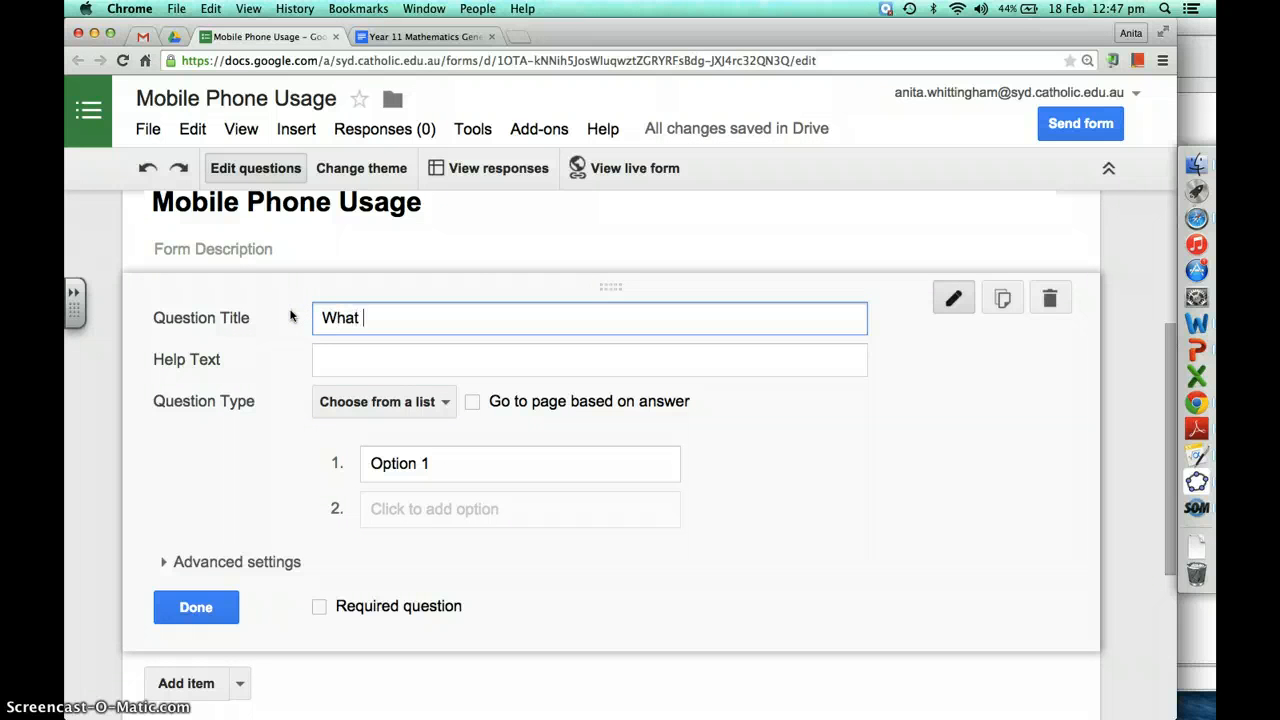
{"action": "type", "text": "is your age?"}
Enter the age range options 5-9, 10-15, 16-21, 22-30, 31-40 and 40+
{"action": "left_click", "coordinate": [390, 460]}
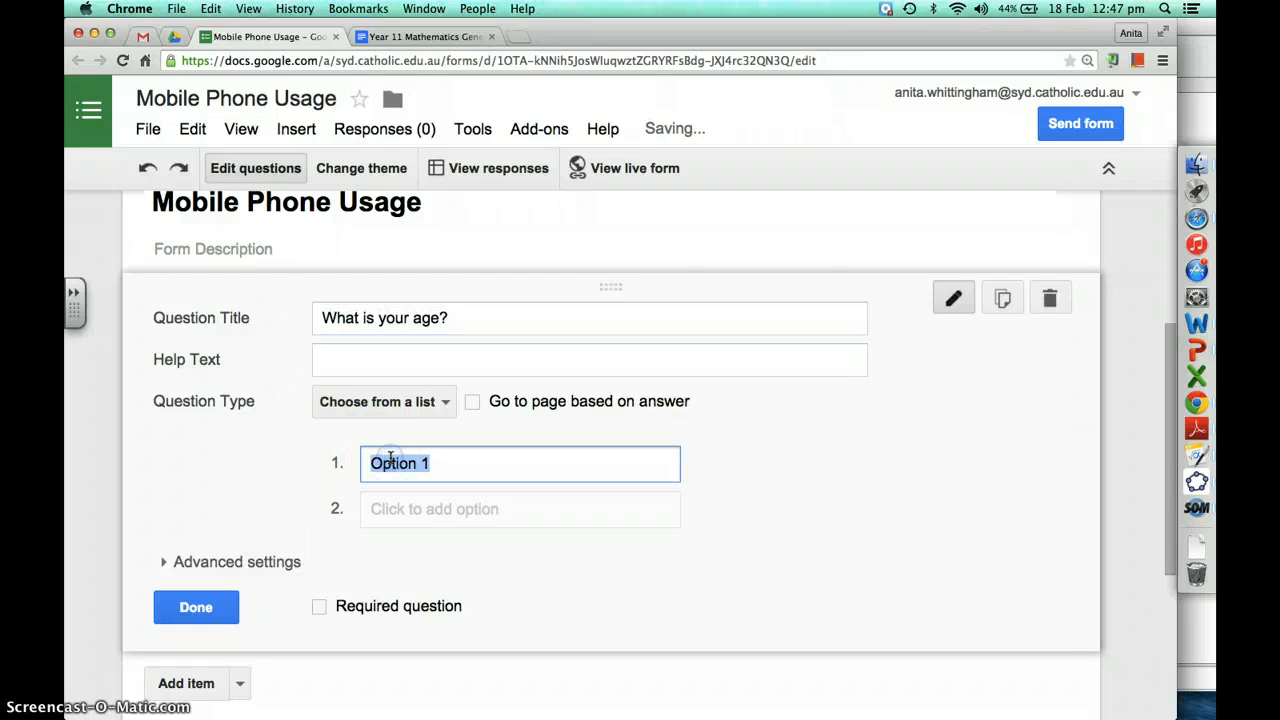
{"action": "type", "text": "5-9"}
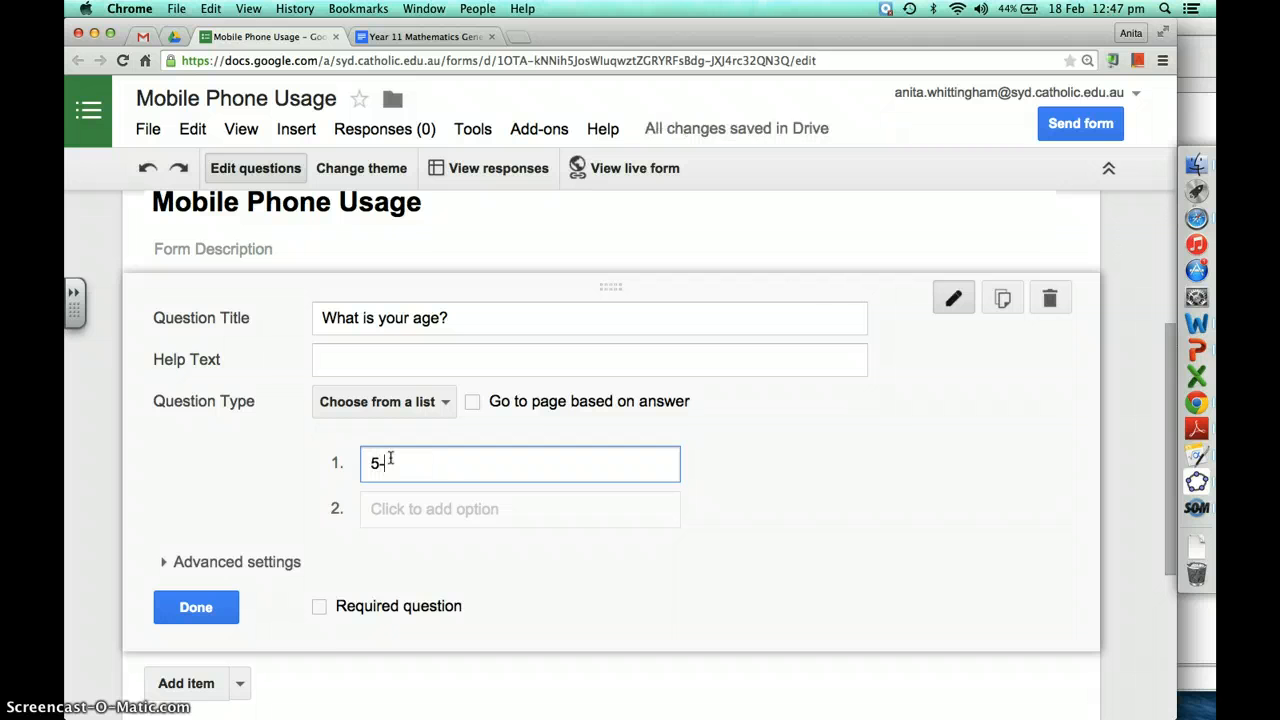
{"action": "left_click", "coordinate": [409, 508]}
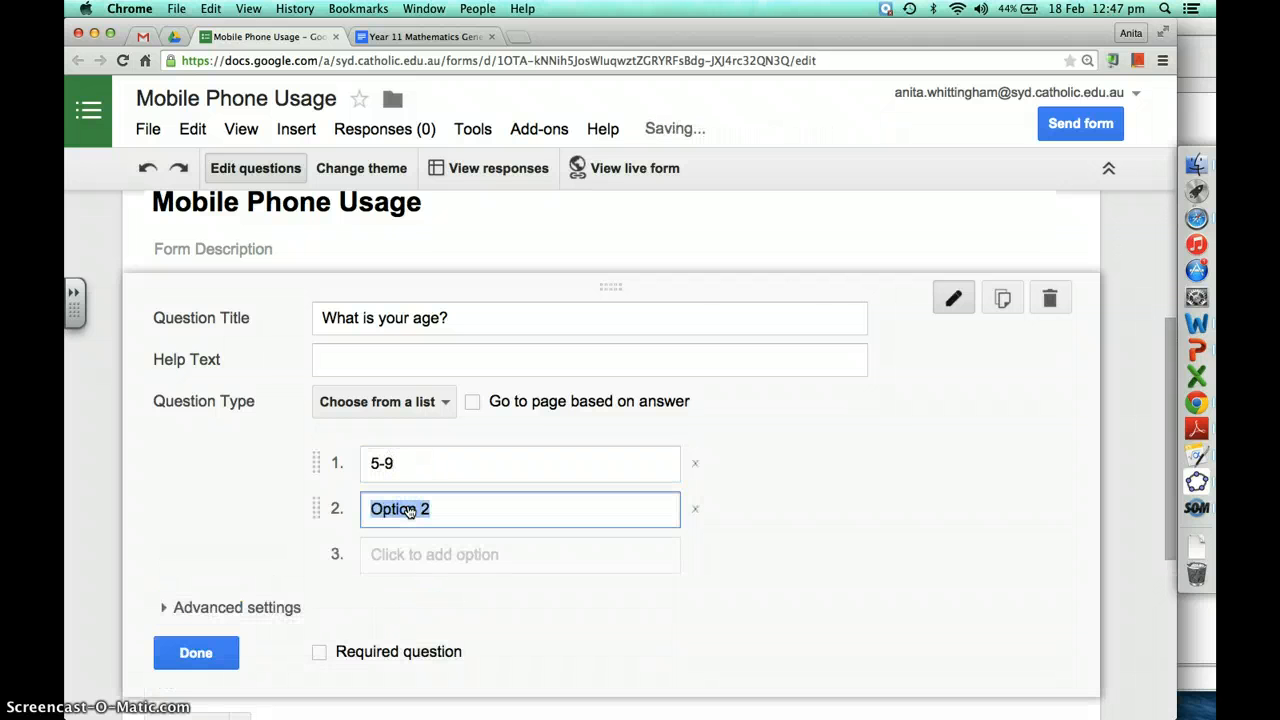
{"action": "type", "text": "10-"}
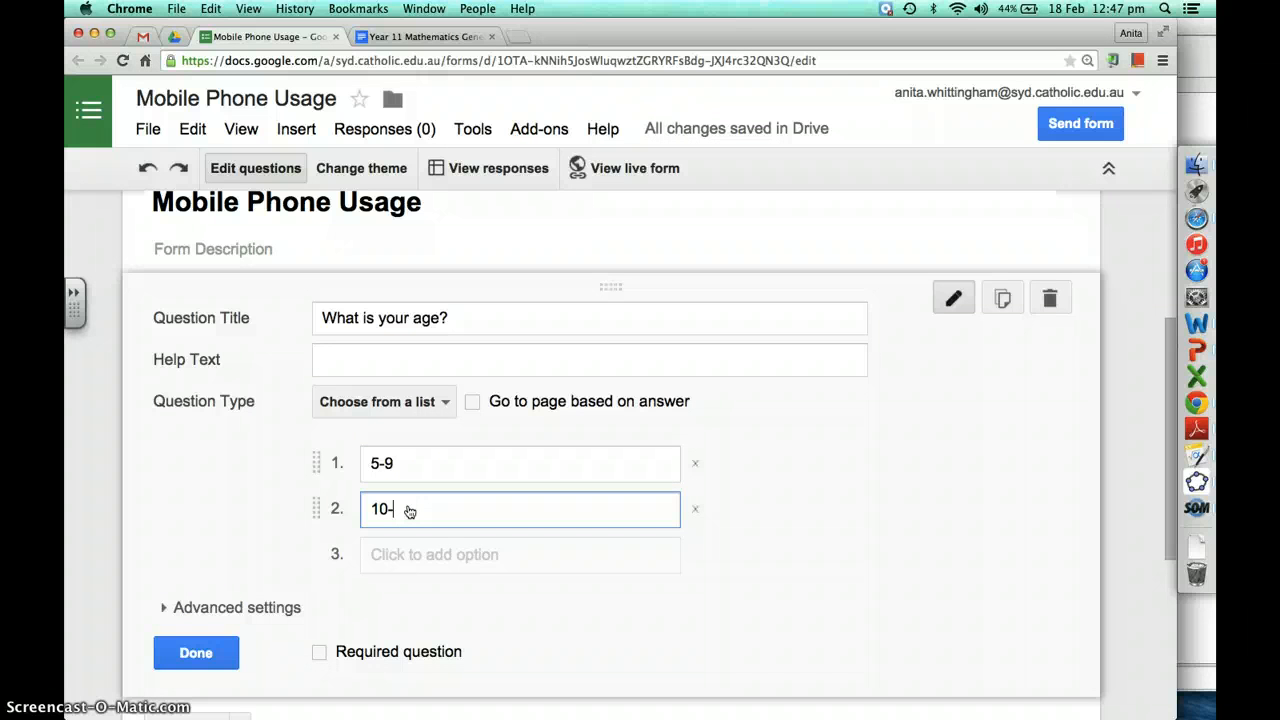
{"action": "type", "text": "15"}
{"action": "left_click", "coordinate": [419, 560]}
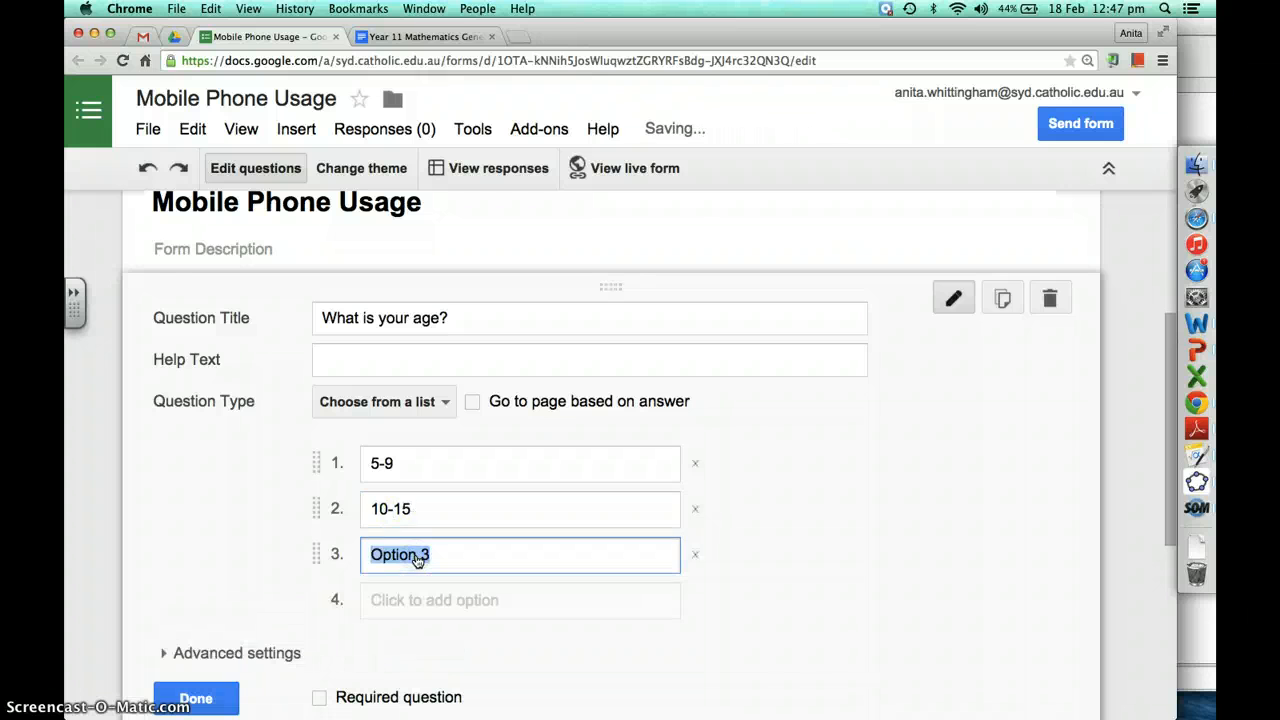
{"action": "type", "text": "16"}
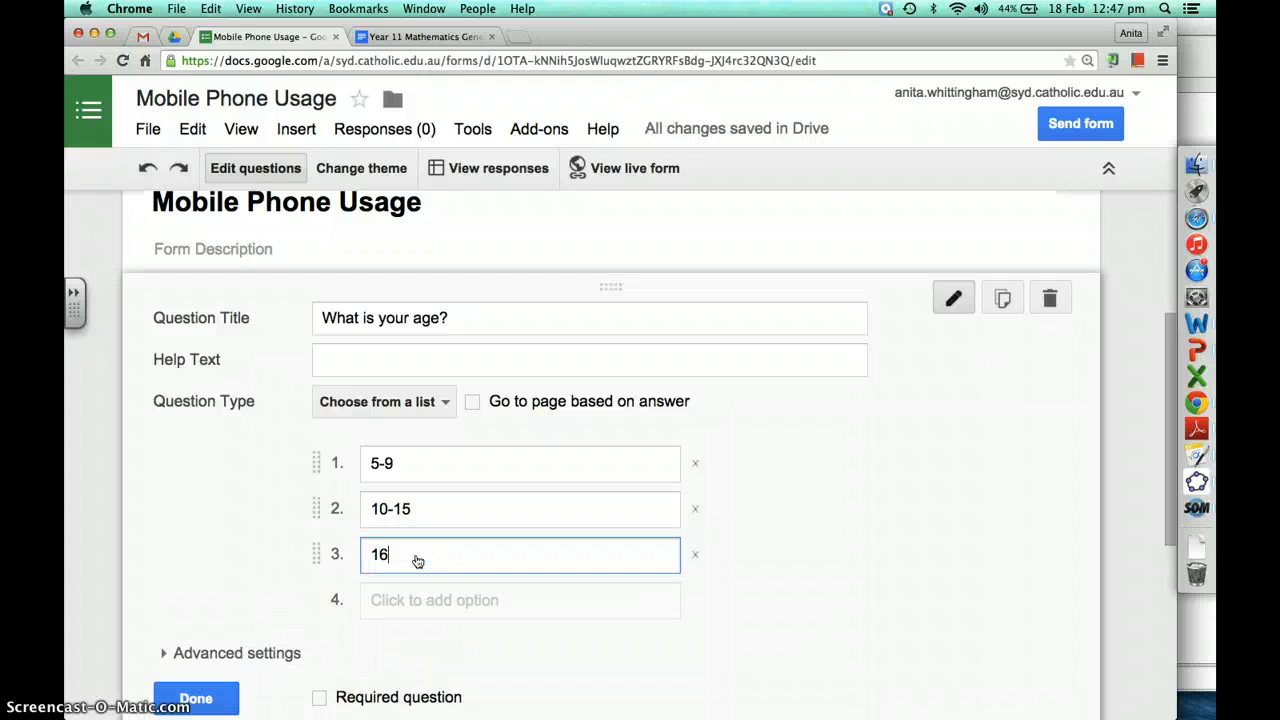
{"action": "type", "text": "-21"}
{"action": "left_click", "coordinate": [405, 596]}
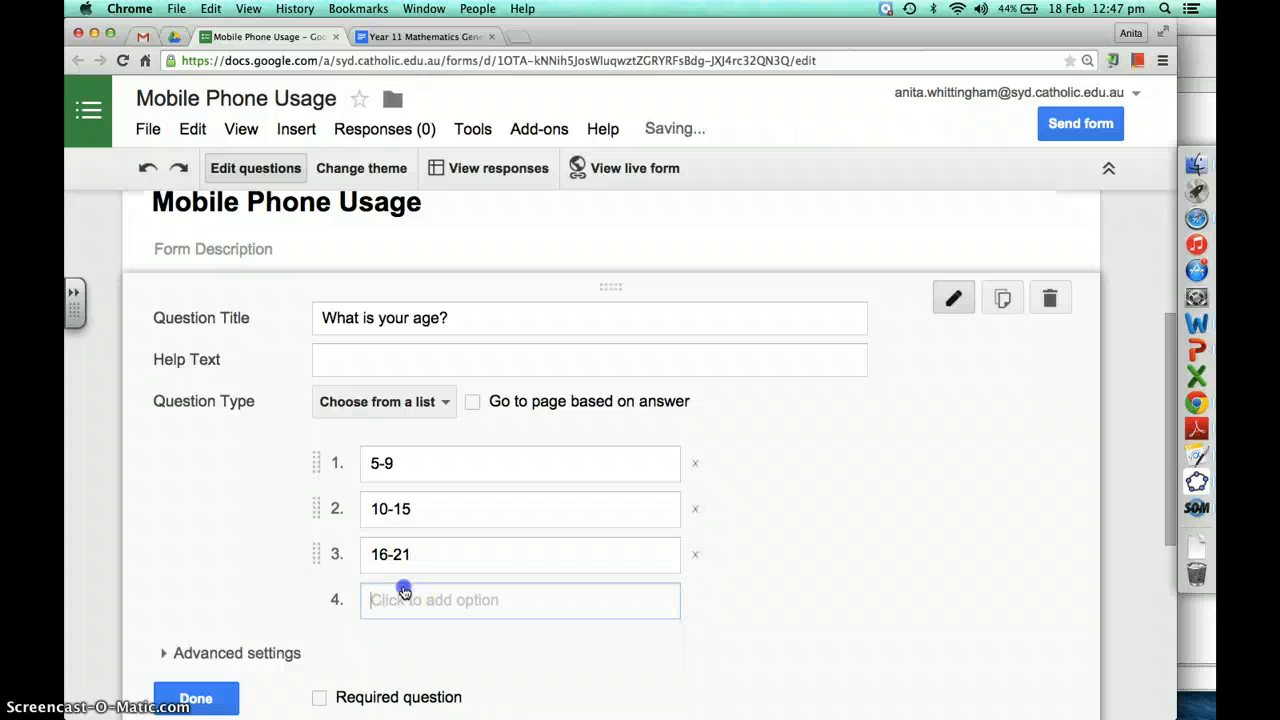
{"action": "type", "text": "22-"}
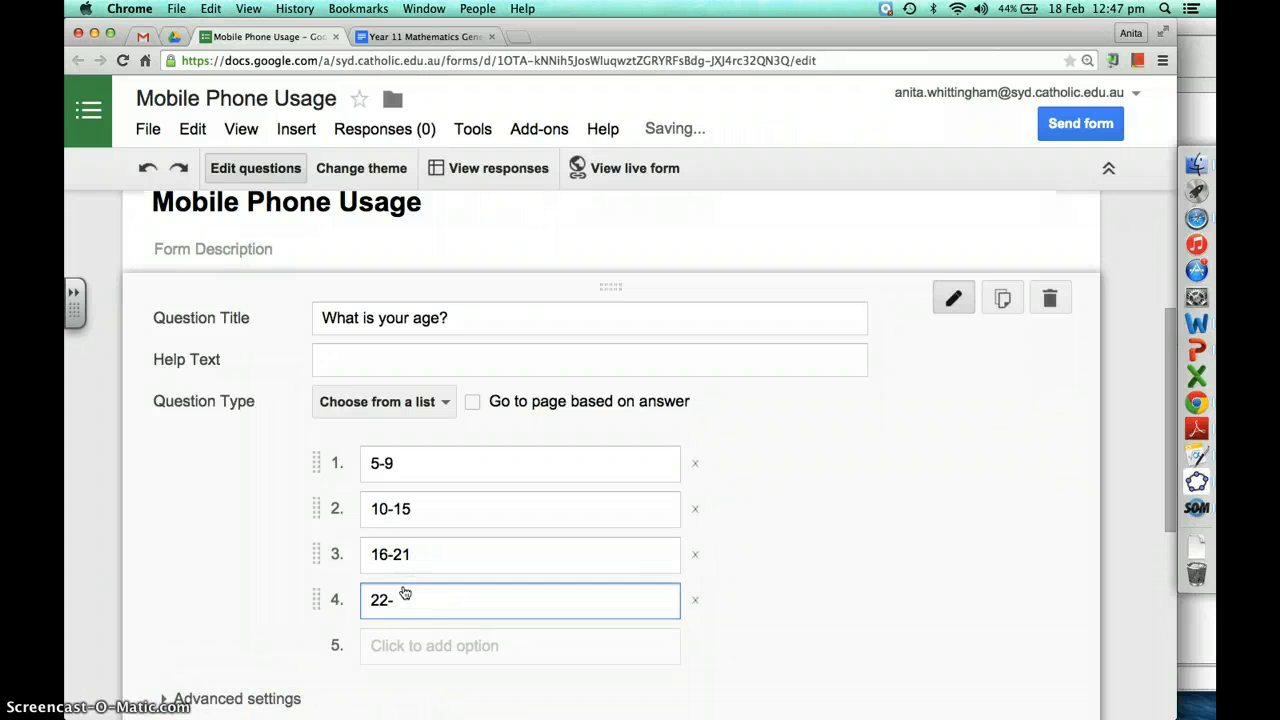
{"action": "type", "text": "30"}
{"action": "left_click", "coordinate": [392, 646]}
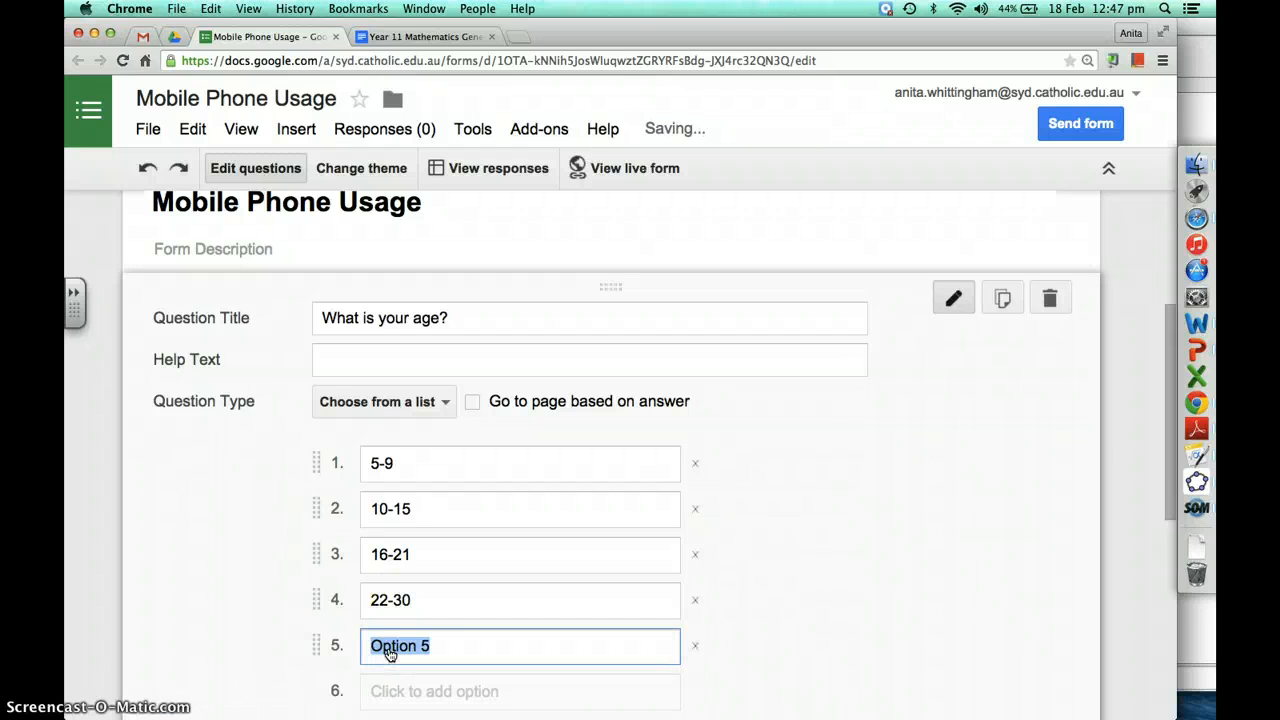
{"action": "type", "text": "31"}
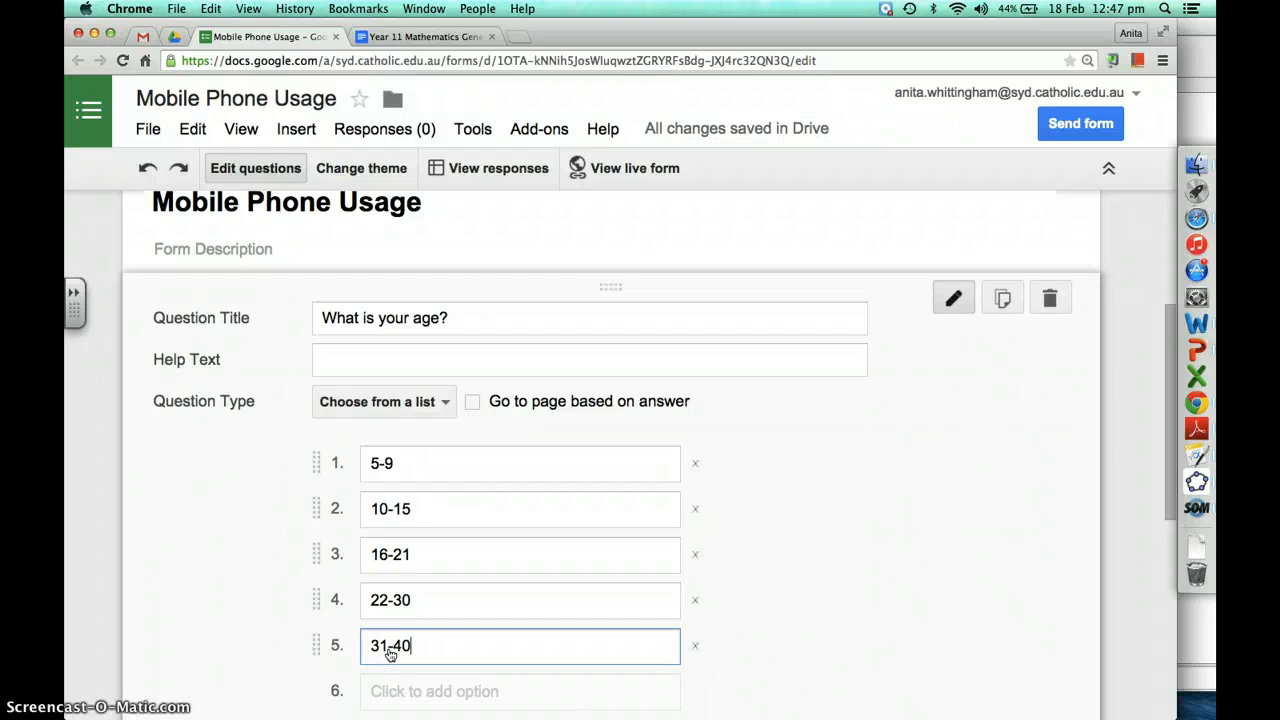
{"action": "type", "text": "-40"}
{"action": "left_click", "coordinate": [395, 690]}
{"action": "type", "text": "40"}
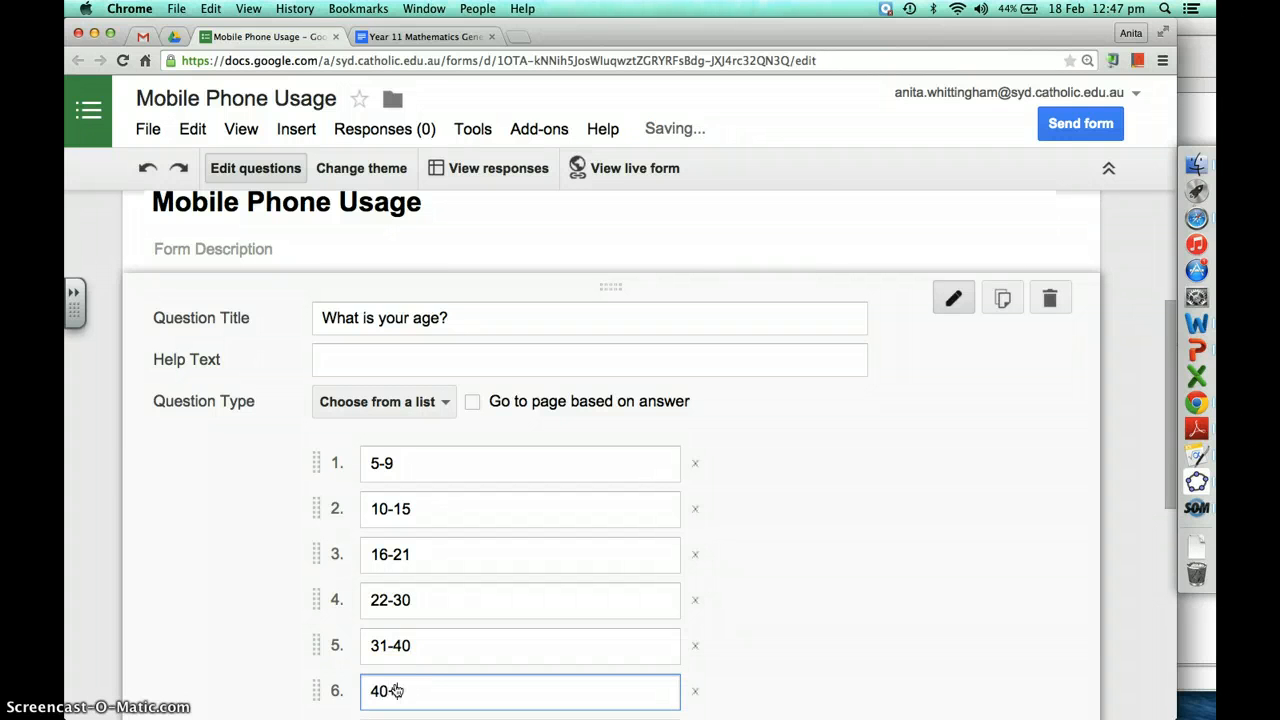
{"action": "type", "text": "+"}
Mark the age question as required
{"action": "scroll", "coordinate": [762, 524], "scroll_direction": "down", "scroll_amount": 3}
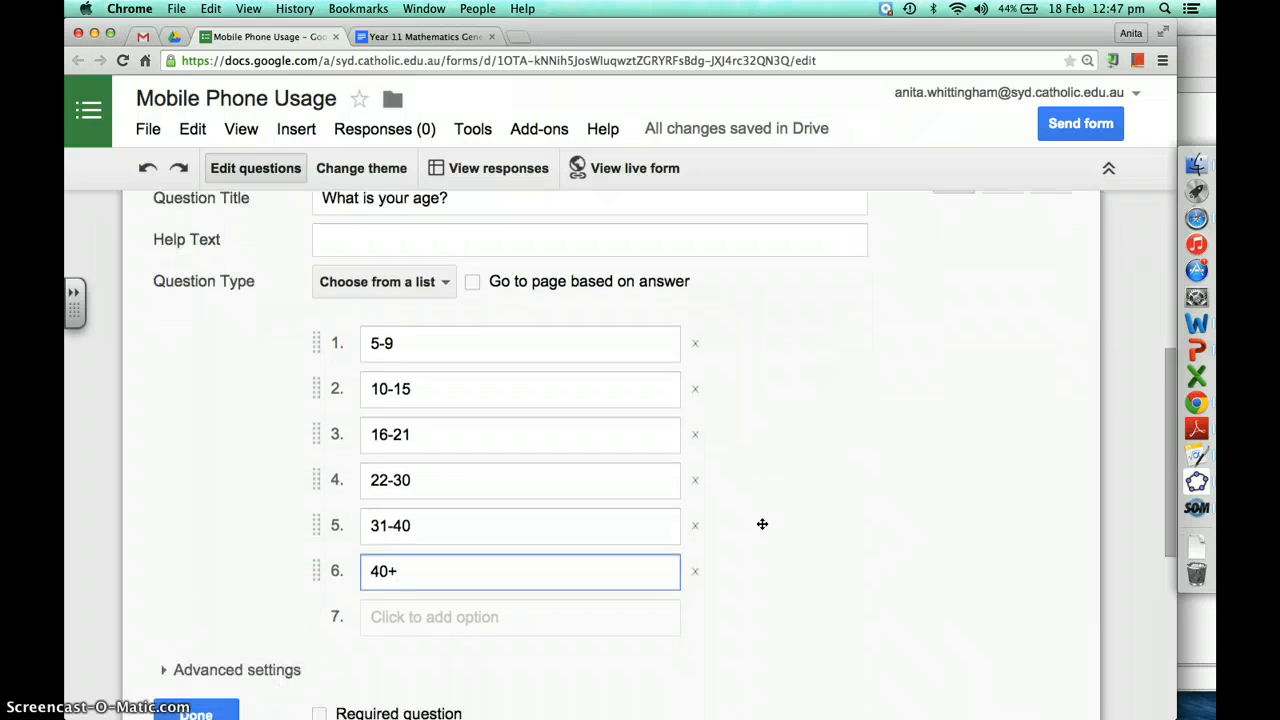
{"action": "scroll", "coordinate": [762, 524], "scroll_direction": "down", "scroll_amount": 1}
{"action": "left_click", "coordinate": [318, 663]}
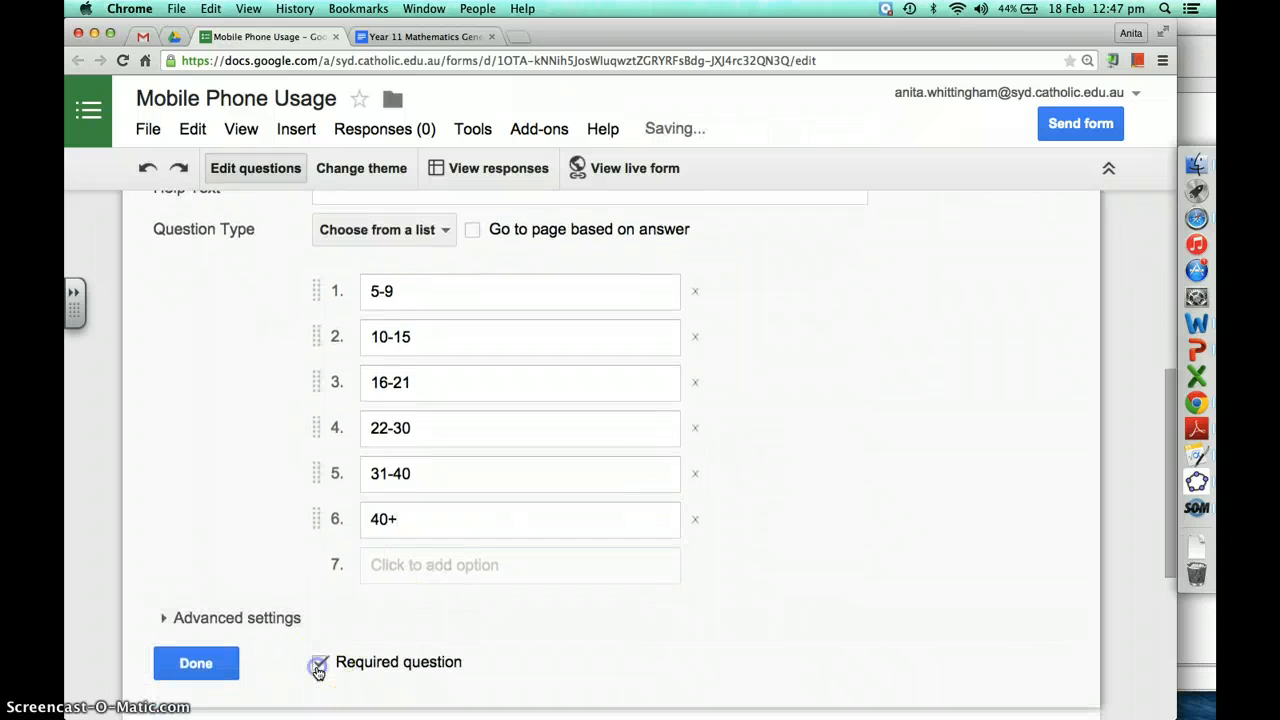
{"action": "scroll", "coordinate": [869, 435], "scroll_direction": "up", "scroll_amount": 3}
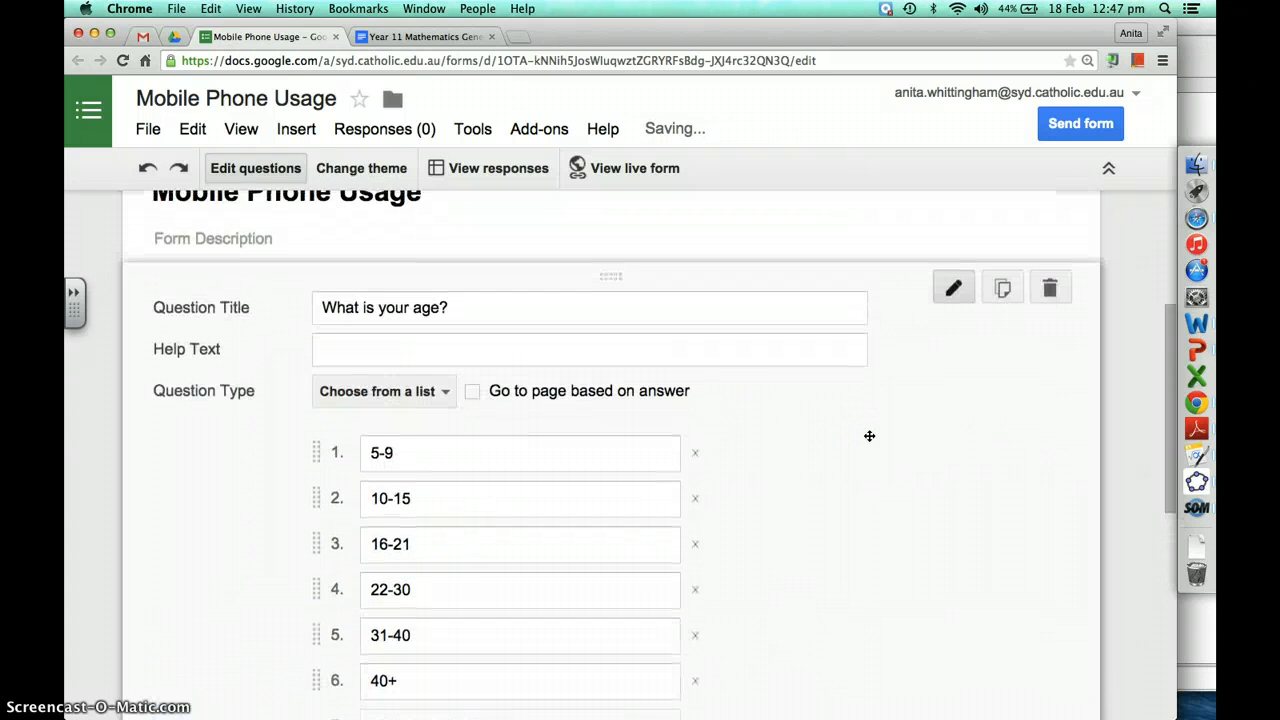
{"action": "scroll", "coordinate": [869, 435], "scroll_direction": "down", "scroll_amount": 3}
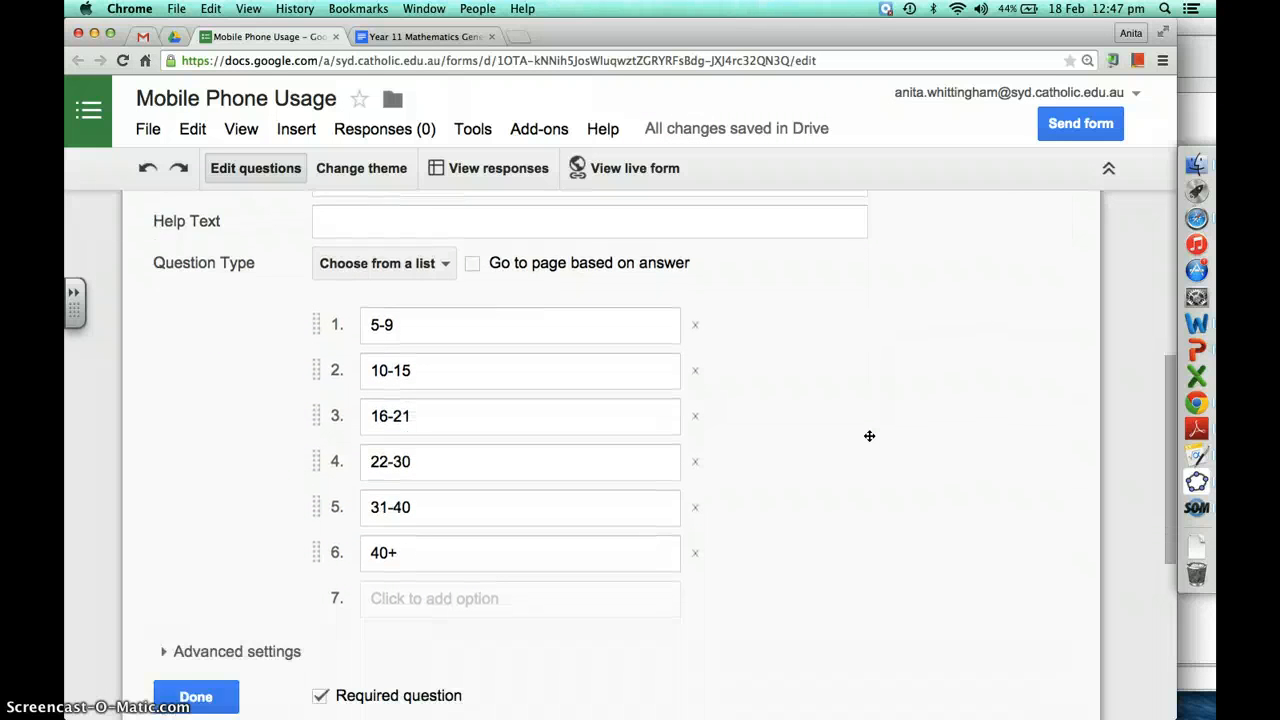
{"action": "scroll", "coordinate": [869, 435], "scroll_direction": "down", "scroll_amount": 2}
Finish the age question and bring up the Add item question-type menu
{"action": "left_click", "coordinate": [192, 614]}
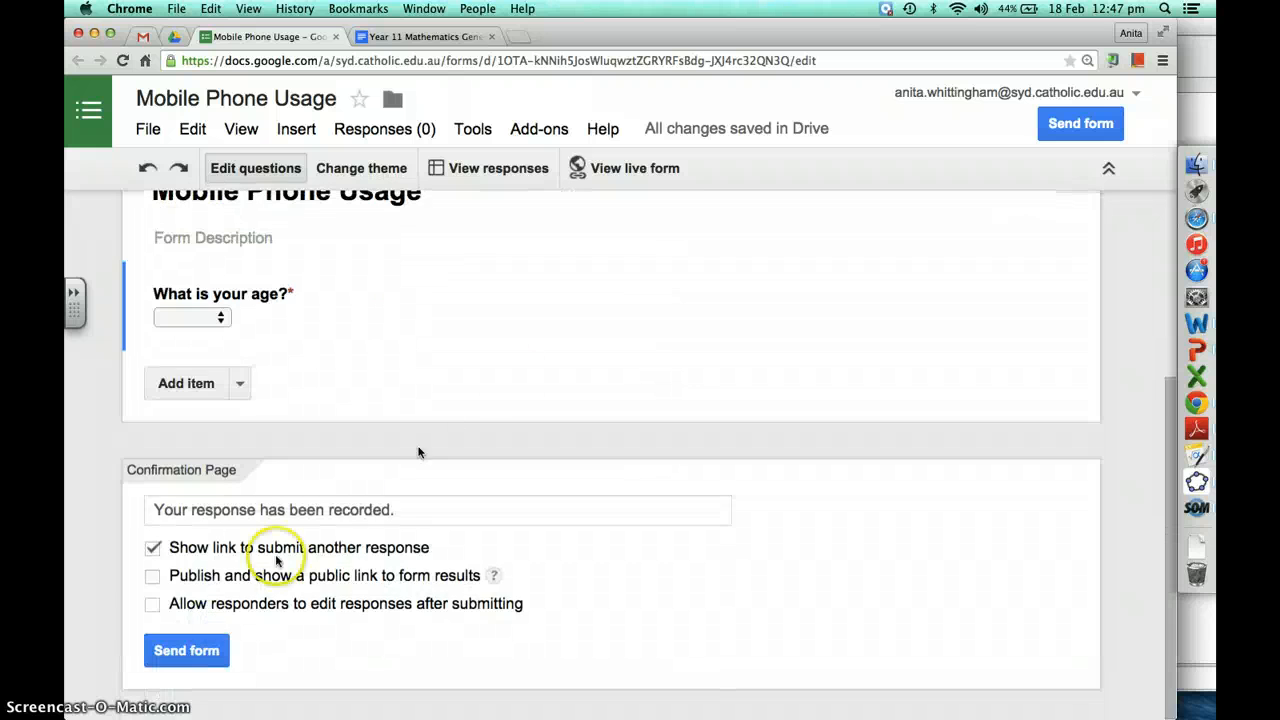
{"action": "scroll", "coordinate": [514, 377], "scroll_direction": "up", "scroll_amount": 2}
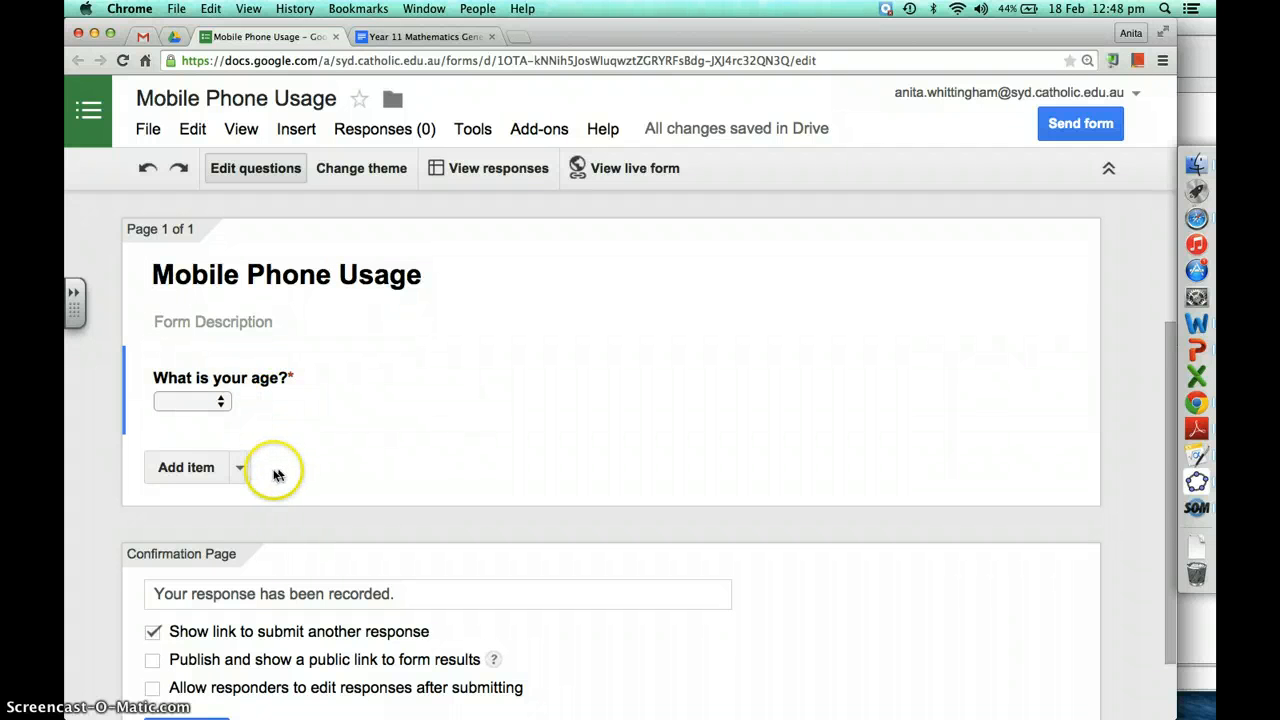
{"action": "left_click", "coordinate": [240, 469]}
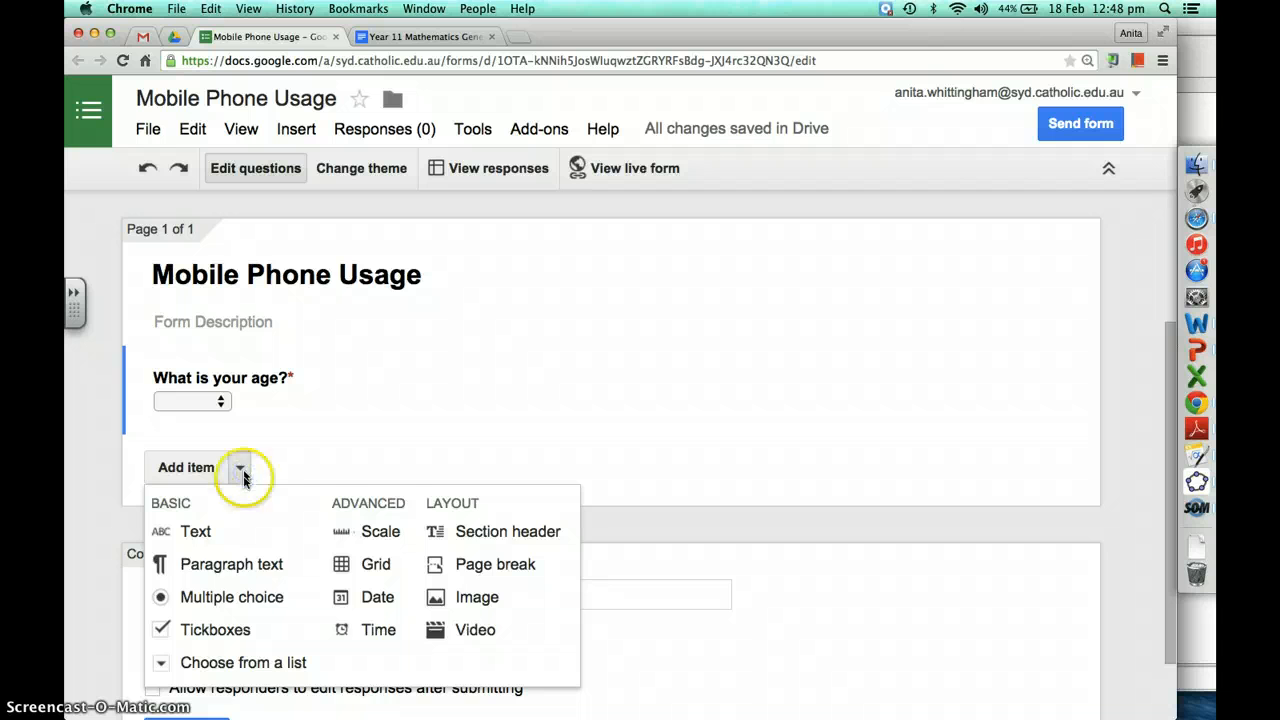
Add a multiple-choice question titled 'Are you on a post paid or pre paid plan?'
{"action": "left_click", "coordinate": [236, 597]}
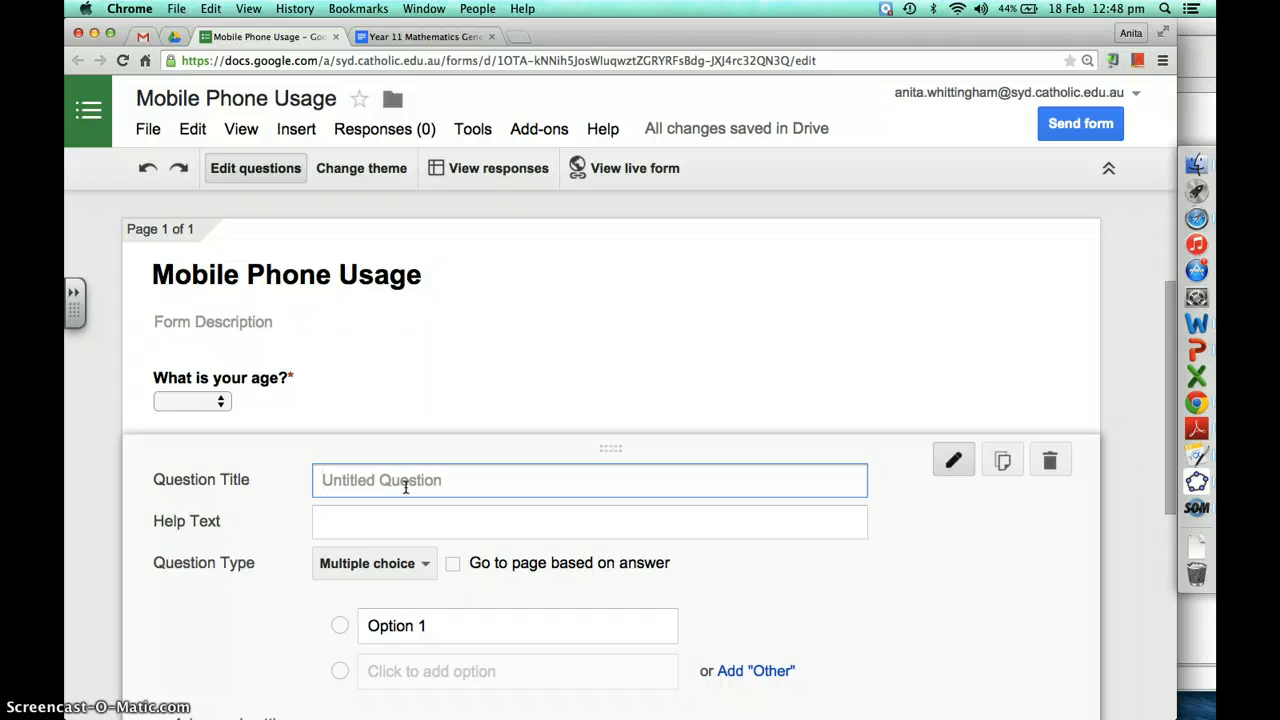
{"action": "type", "text": "ARe you"}
{"action": "key", "text": "BackSpace"}
{"action": "type", "text": "aid or pre paid plan?"}
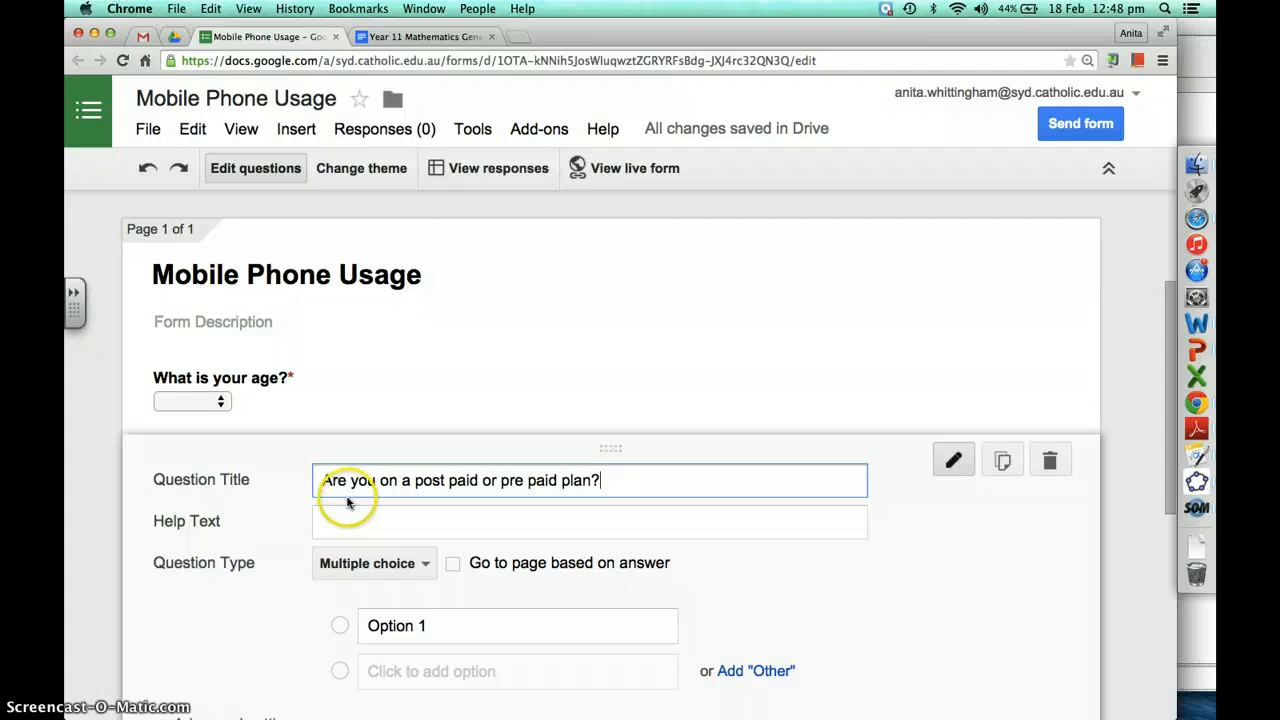
Fill in the answer options 'post paid' and 'pre paid'
{"action": "left_click", "coordinate": [368, 627]}
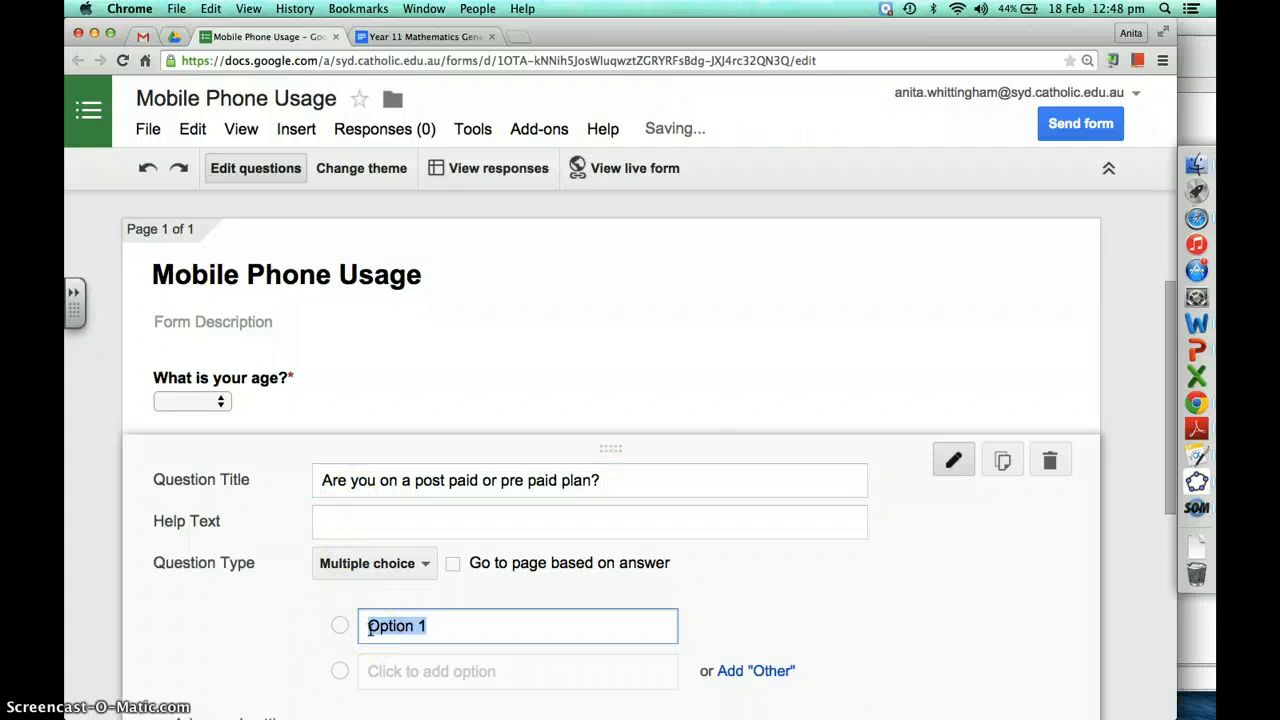
{"action": "type", "text": "post paid"}
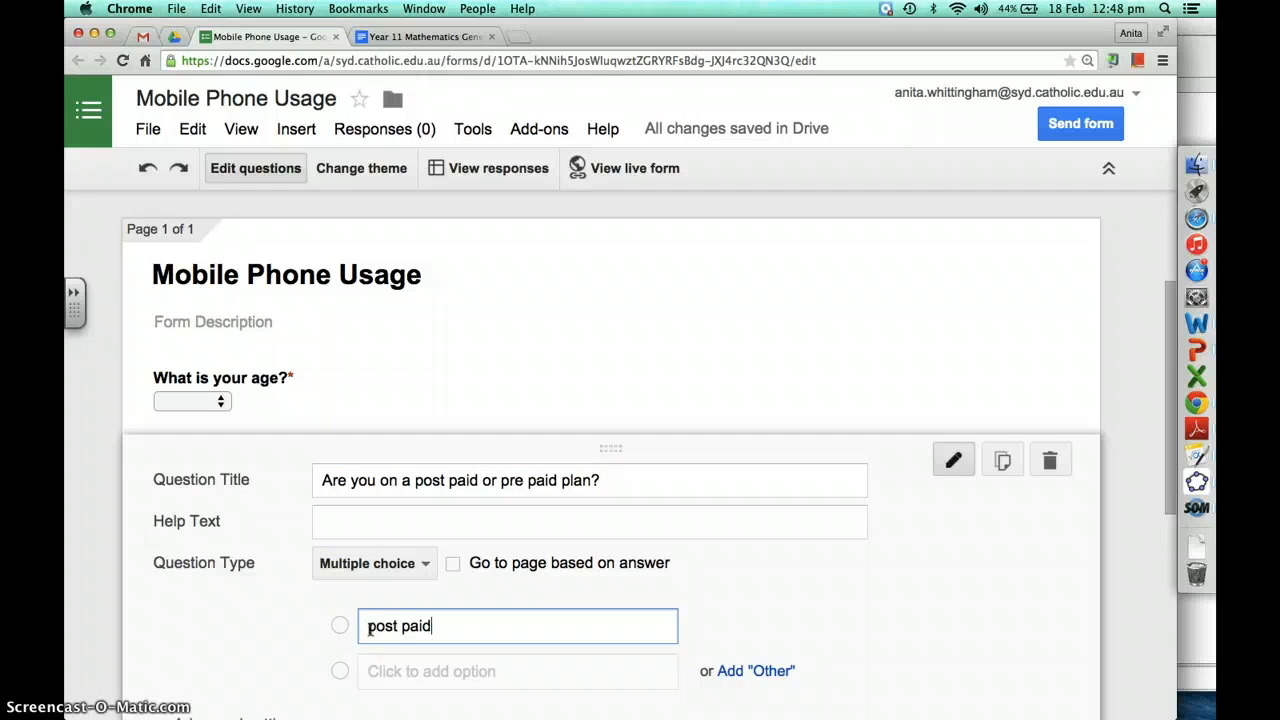
{"action": "left_click", "coordinate": [386, 673]}
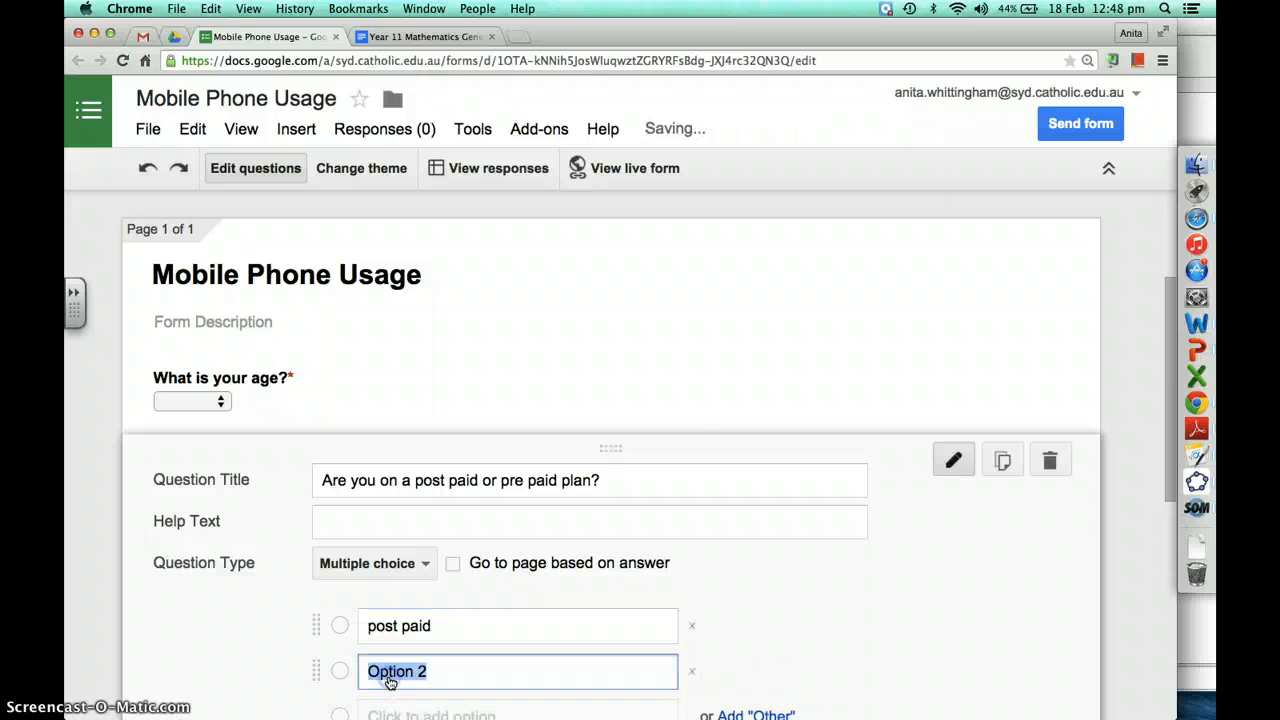
{"action": "type", "text": "pre"}
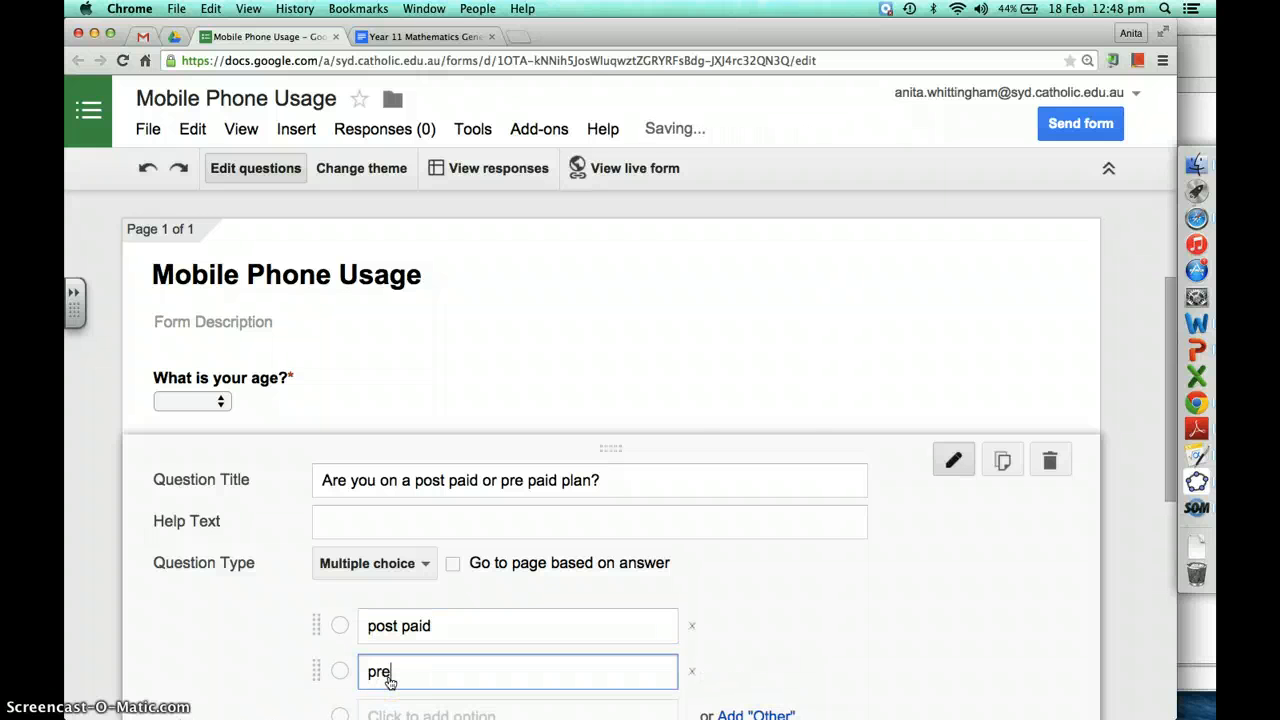
{"action": "type", "text": " paid"}
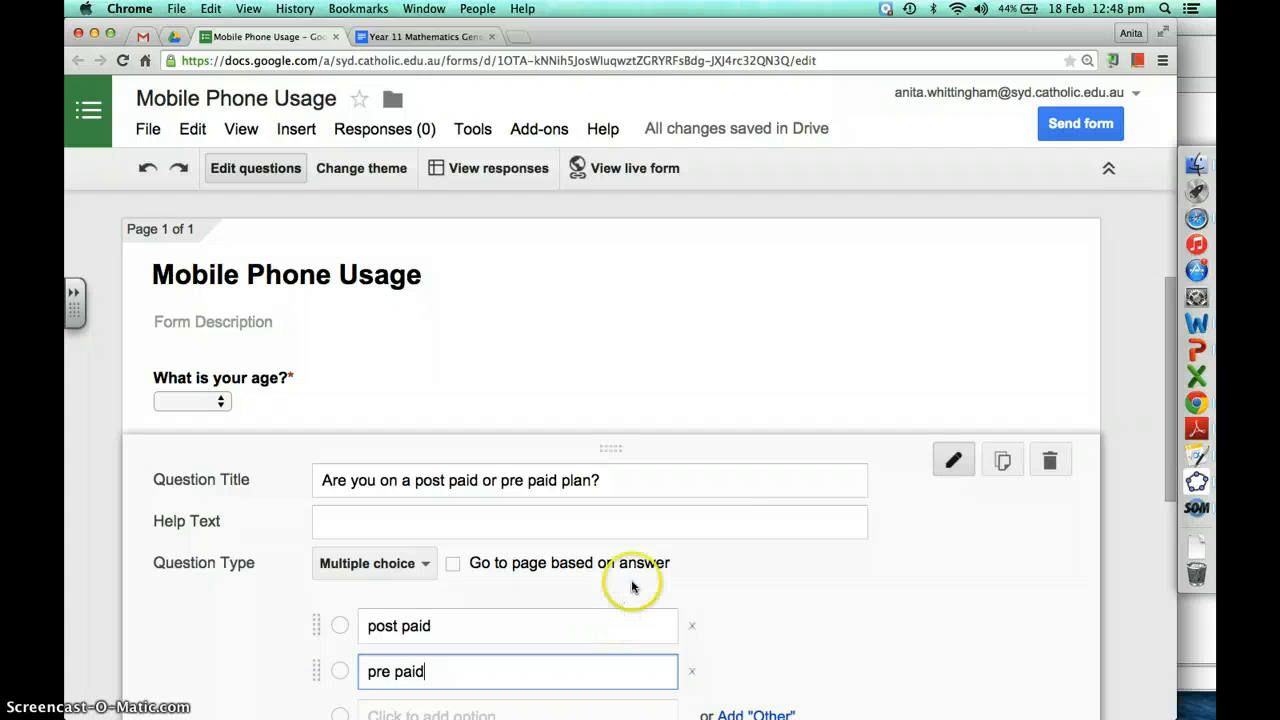
{"action": "scroll", "coordinate": [731, 530], "scroll_direction": "down", "scroll_amount": 1}
{"action": "scroll", "coordinate": [731, 532], "scroll_direction": "down", "scroll_amount": 1}
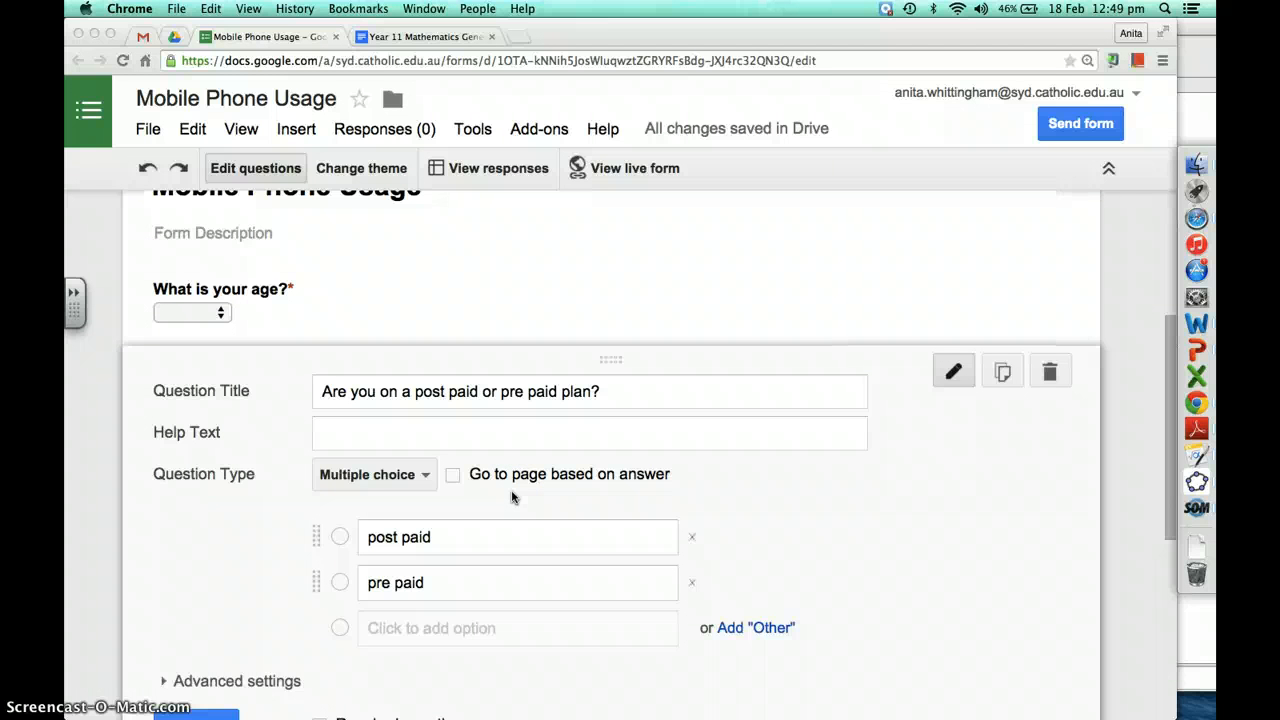
{"action": "left_click", "coordinate": [452, 476]}
Turn on 'Go to page based on answer', leaving both answers on Continue to next page
{"action": "left_click", "coordinate": [454, 476]}
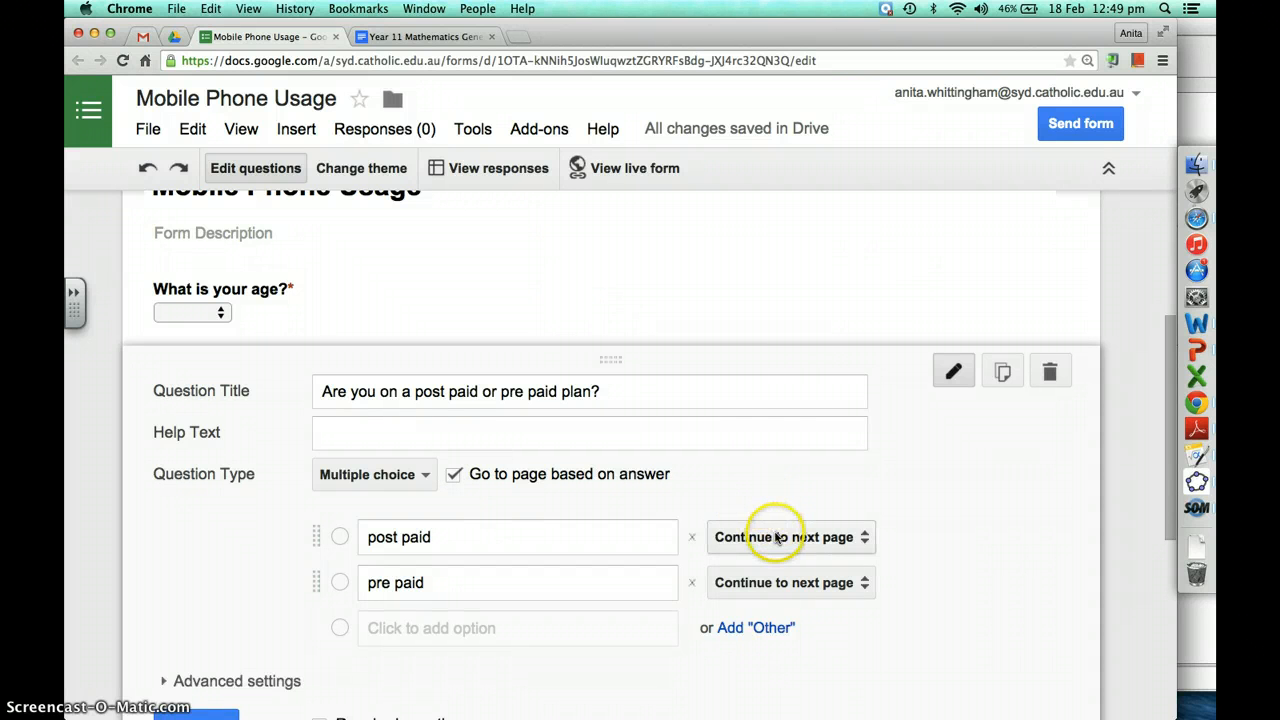
{"action": "left_click", "coordinate": [748, 539]}
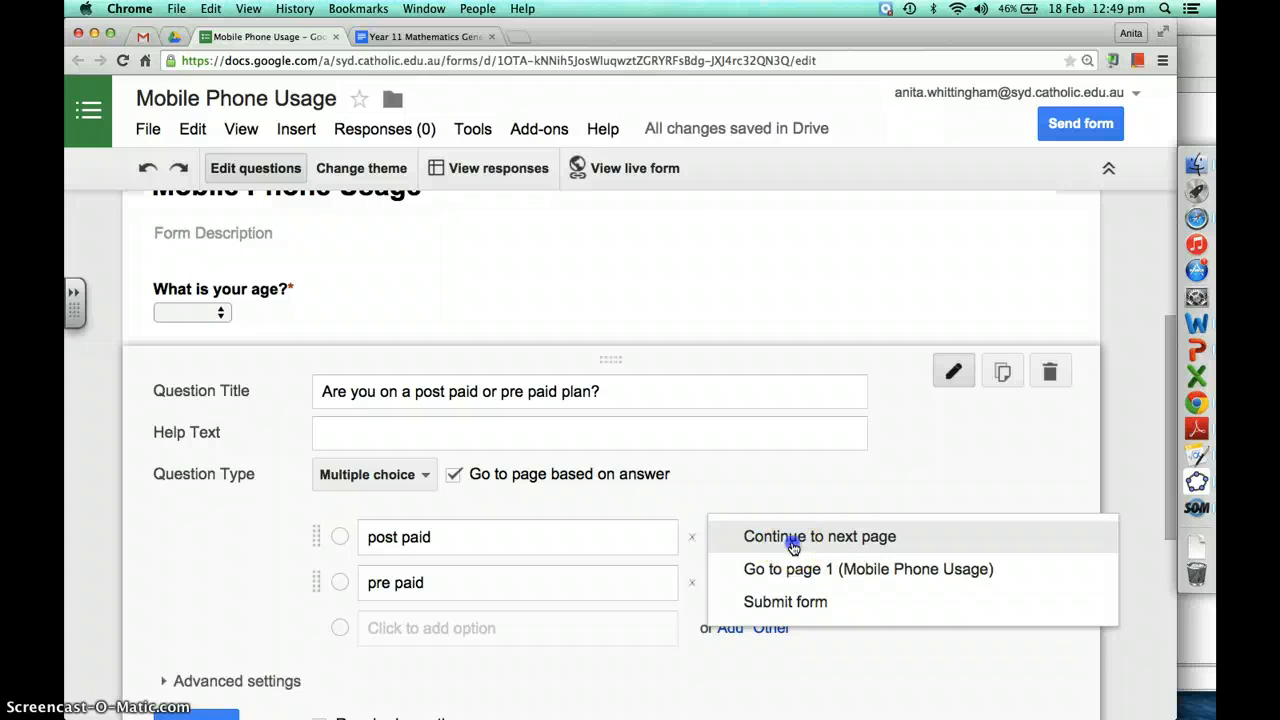
{"action": "left_click", "coordinate": [790, 538]}
{"action": "left_click", "coordinate": [786, 582]}
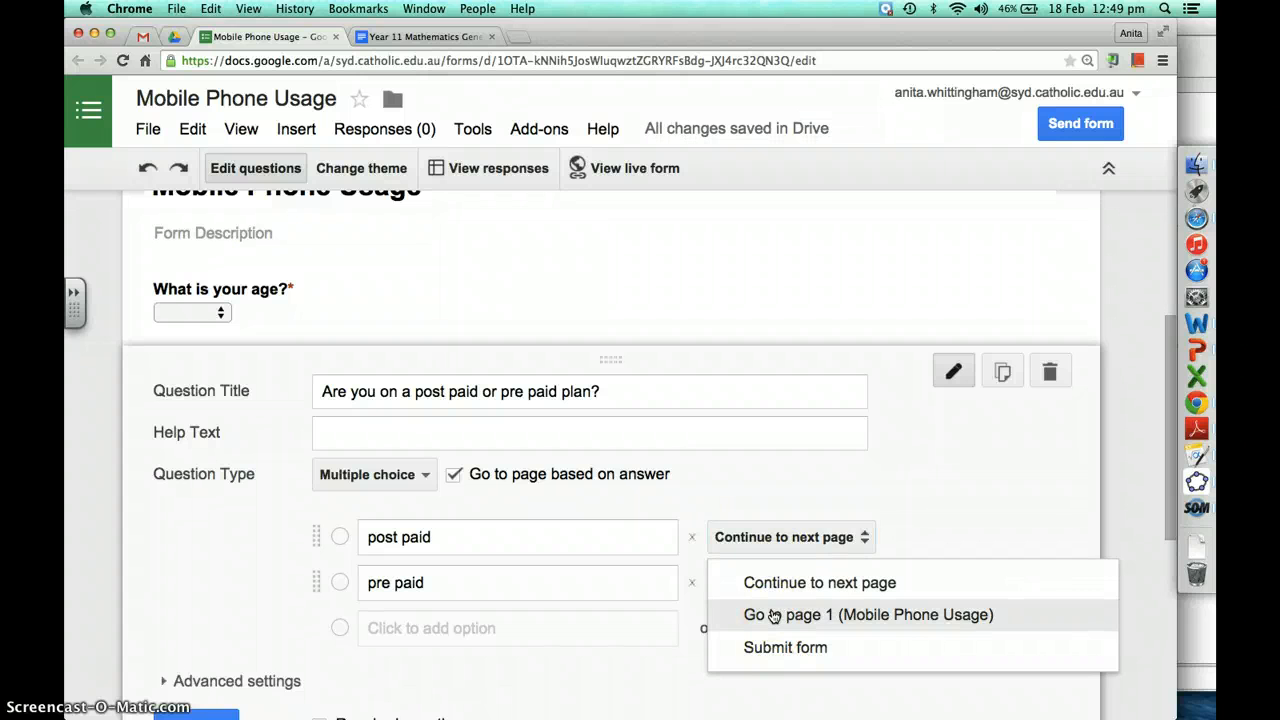
{"action": "left_click", "coordinate": [800, 537]}
{"action": "left_click", "coordinate": [798, 539]}
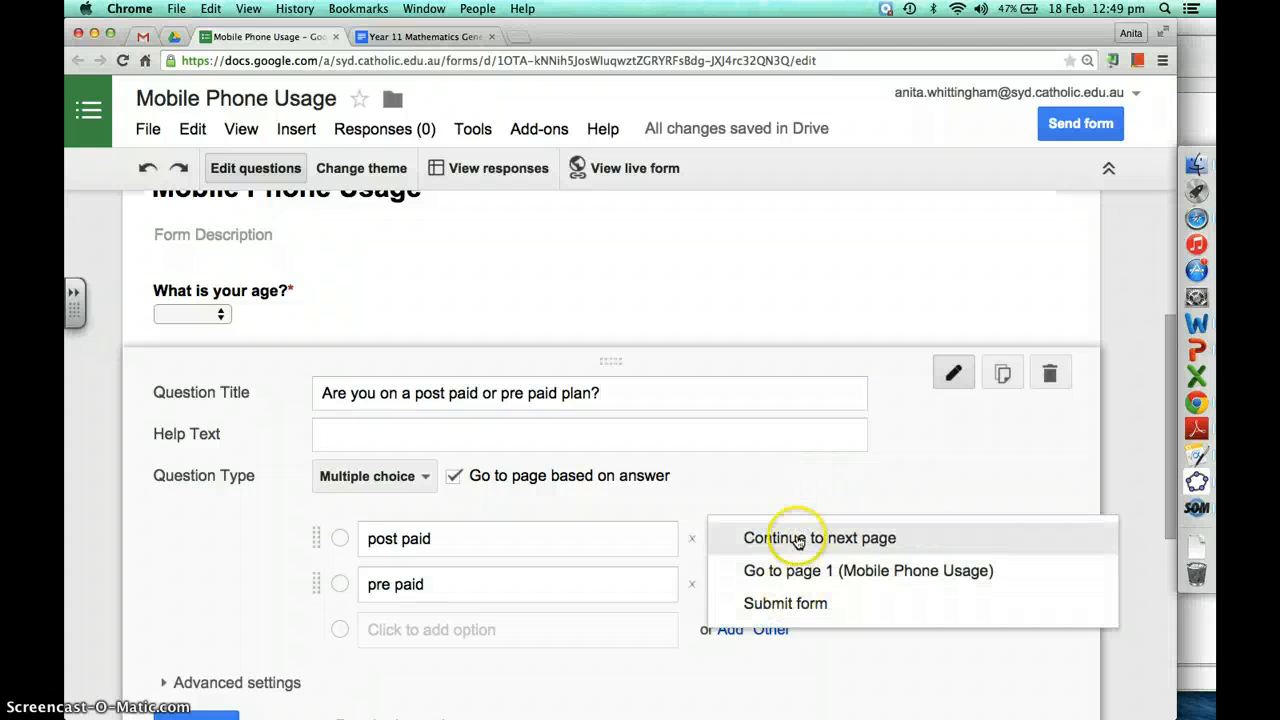
{"action": "left_click", "coordinate": [749, 537]}
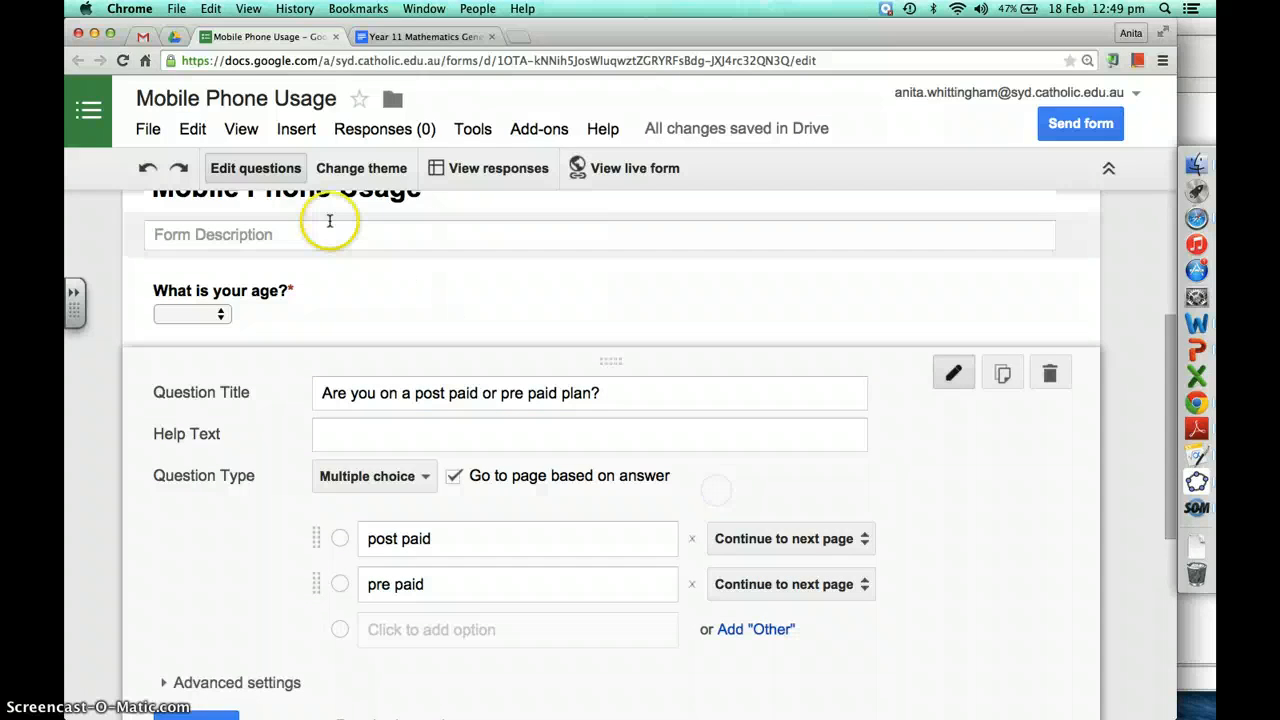
Insert a page break after the plan question and give the new page a title
{"action": "left_click", "coordinate": [296, 128]}
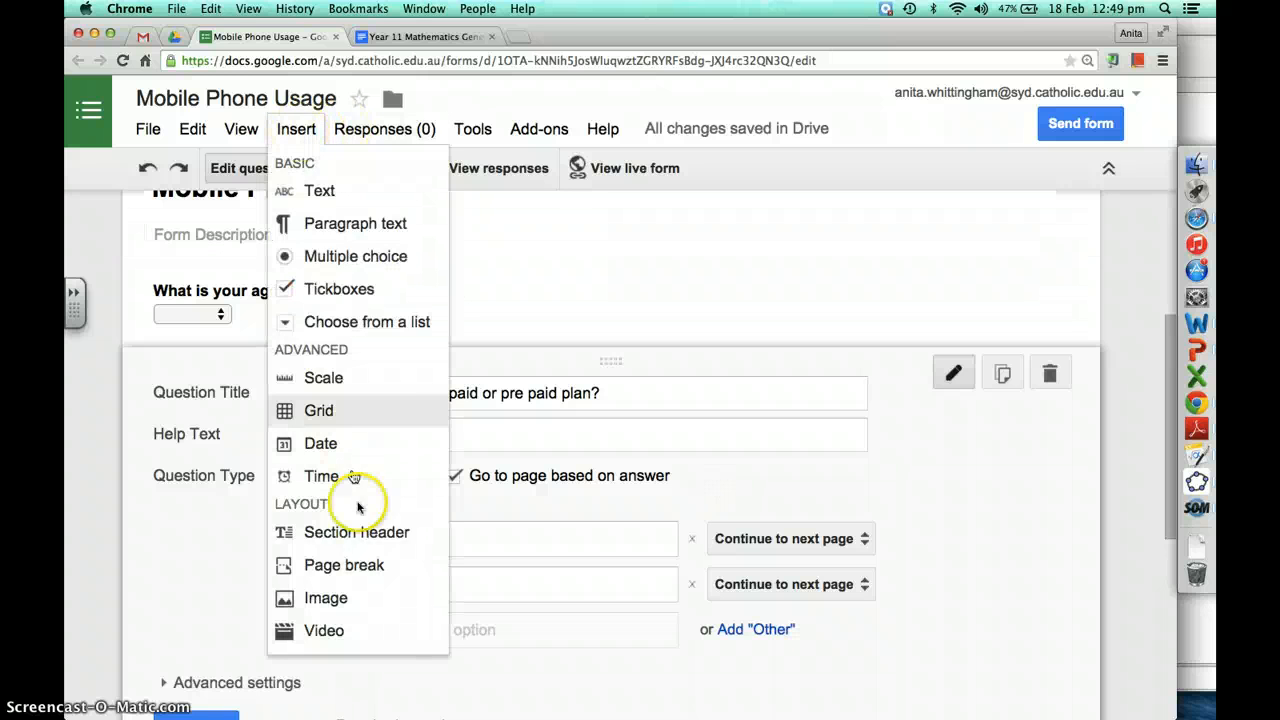
{"action": "left_click", "coordinate": [342, 566]}
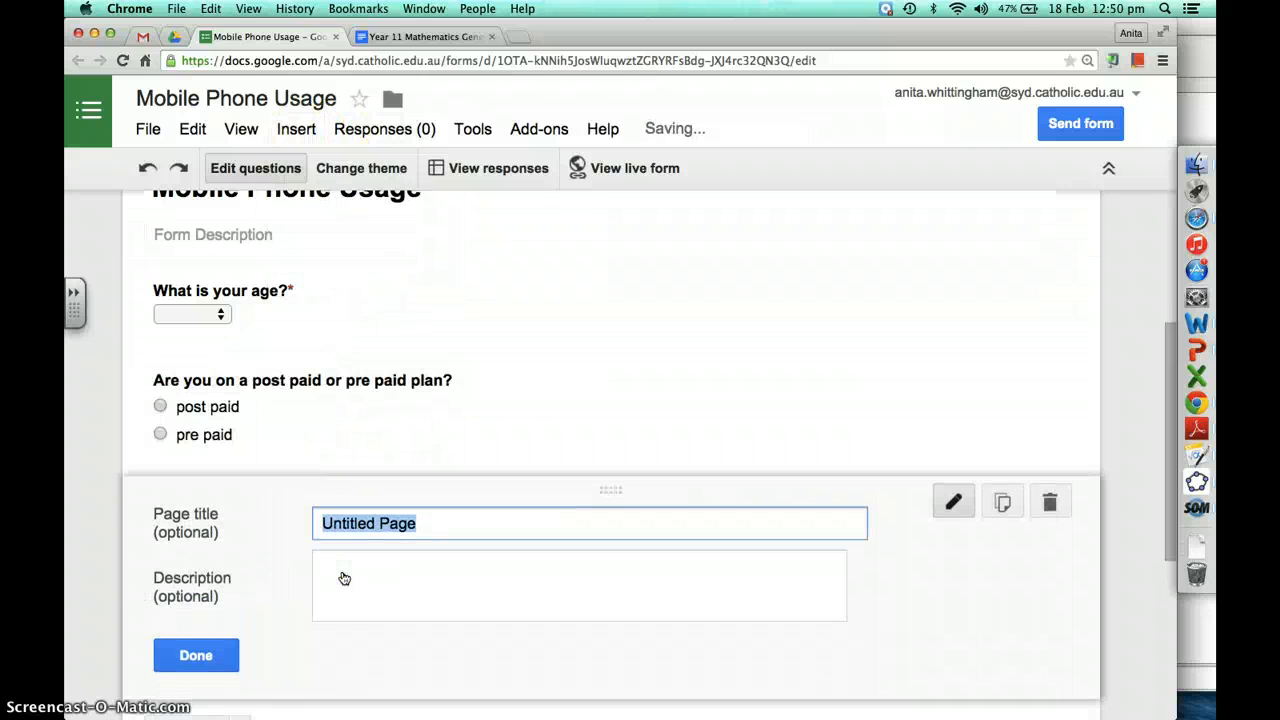
{"action": "type", "text": "Page 2 Post paid"}
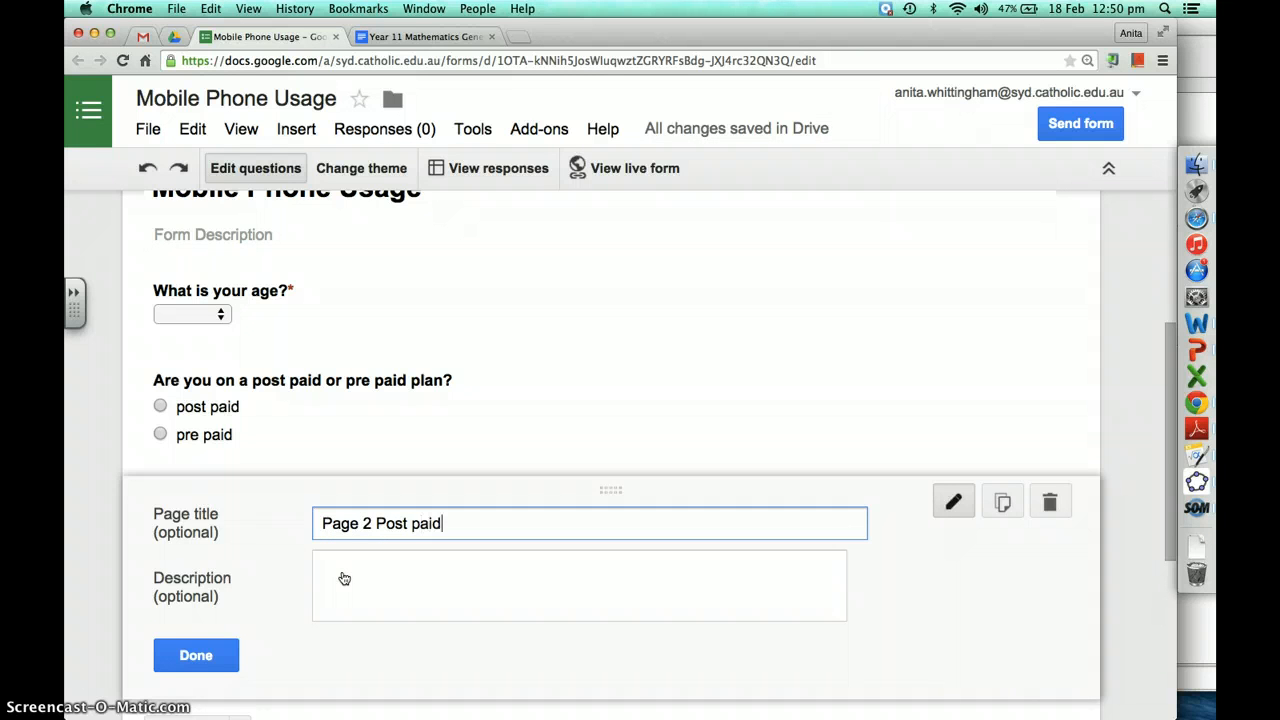
{"action": "left_click", "coordinate": [200, 660]}
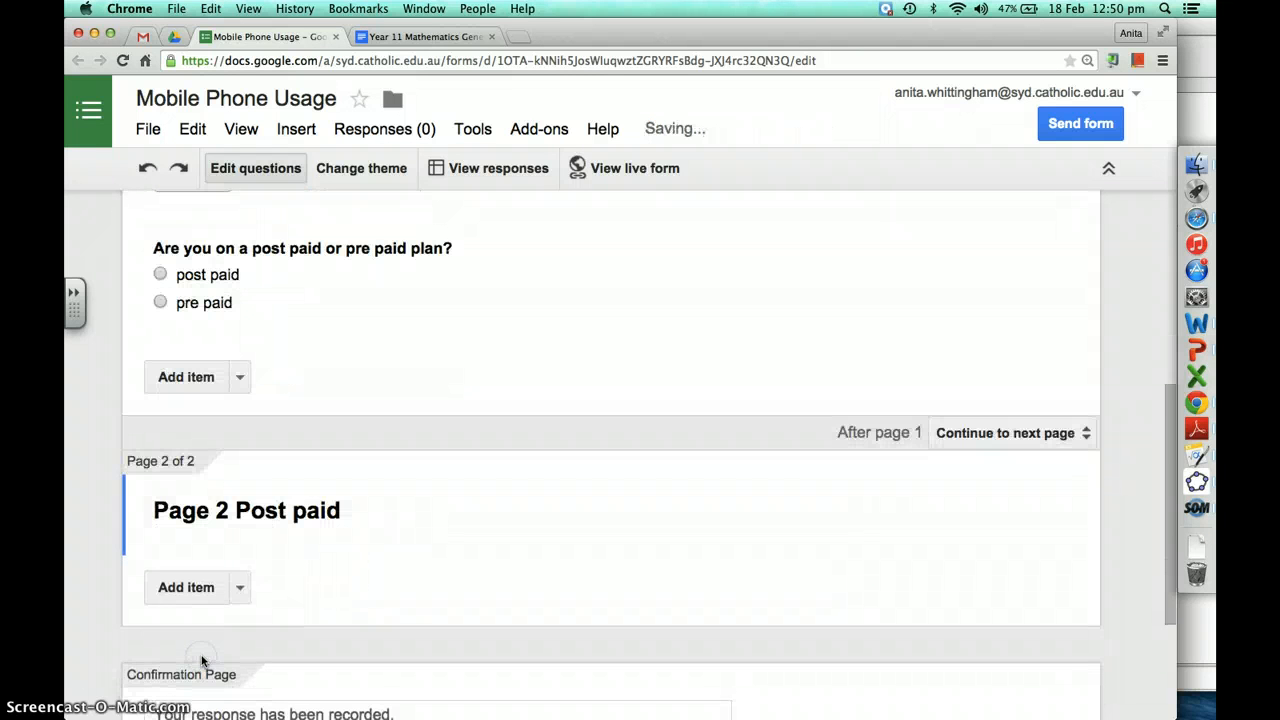
Insert a second page titled 'Pre paid' and retitle page 2 'Post paid'
{"action": "left_click", "coordinate": [296, 128]}
{"action": "left_click", "coordinate": [340, 564]}
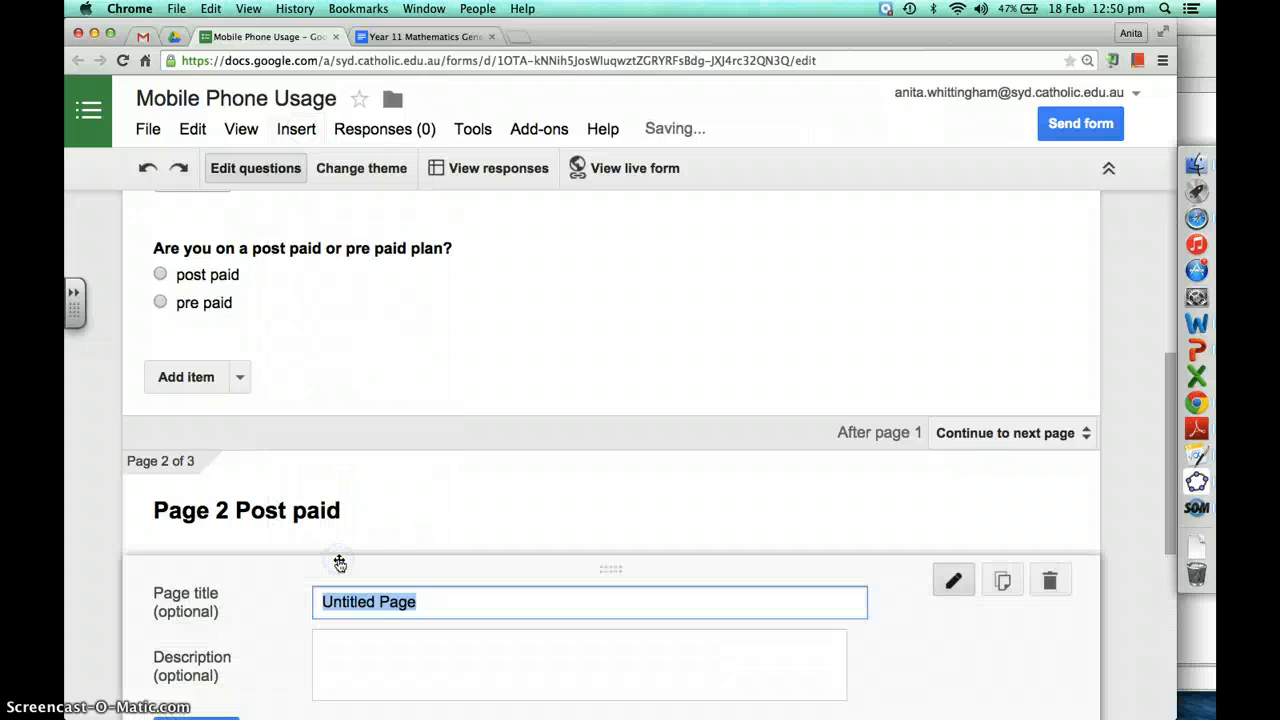
{"action": "type", "text": "P"}
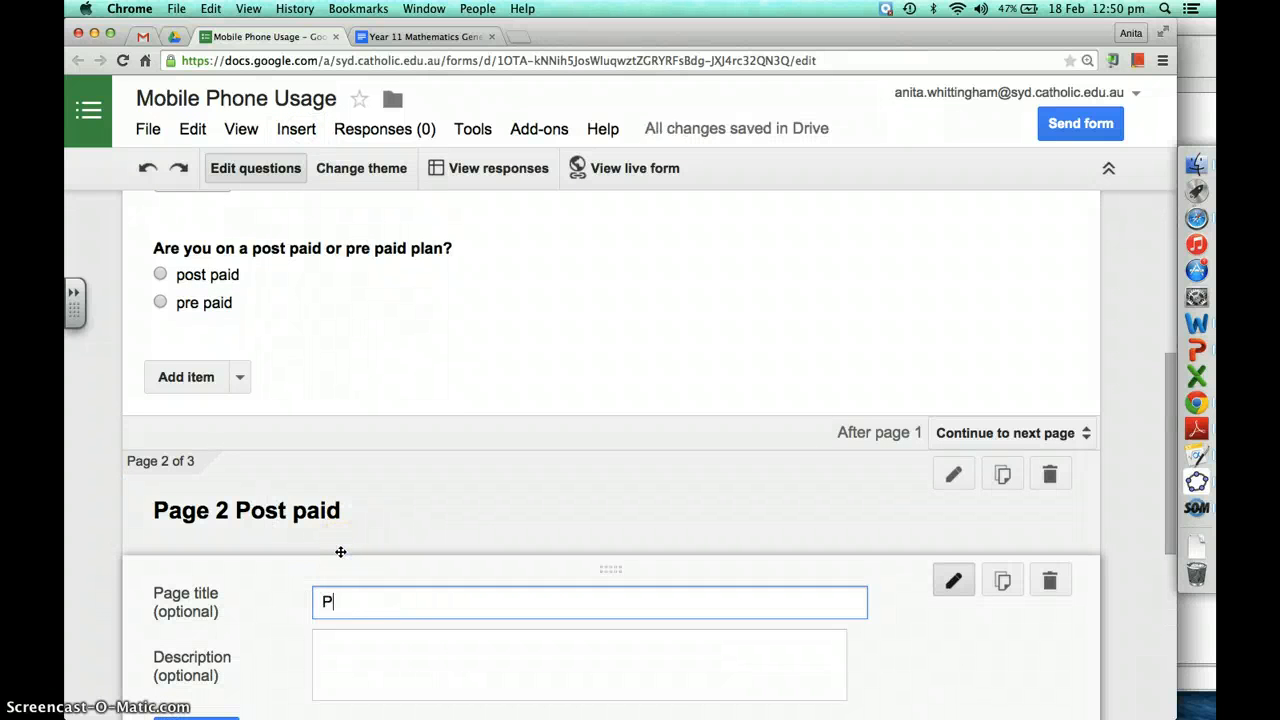
{"action": "type", "text": "re paid"}
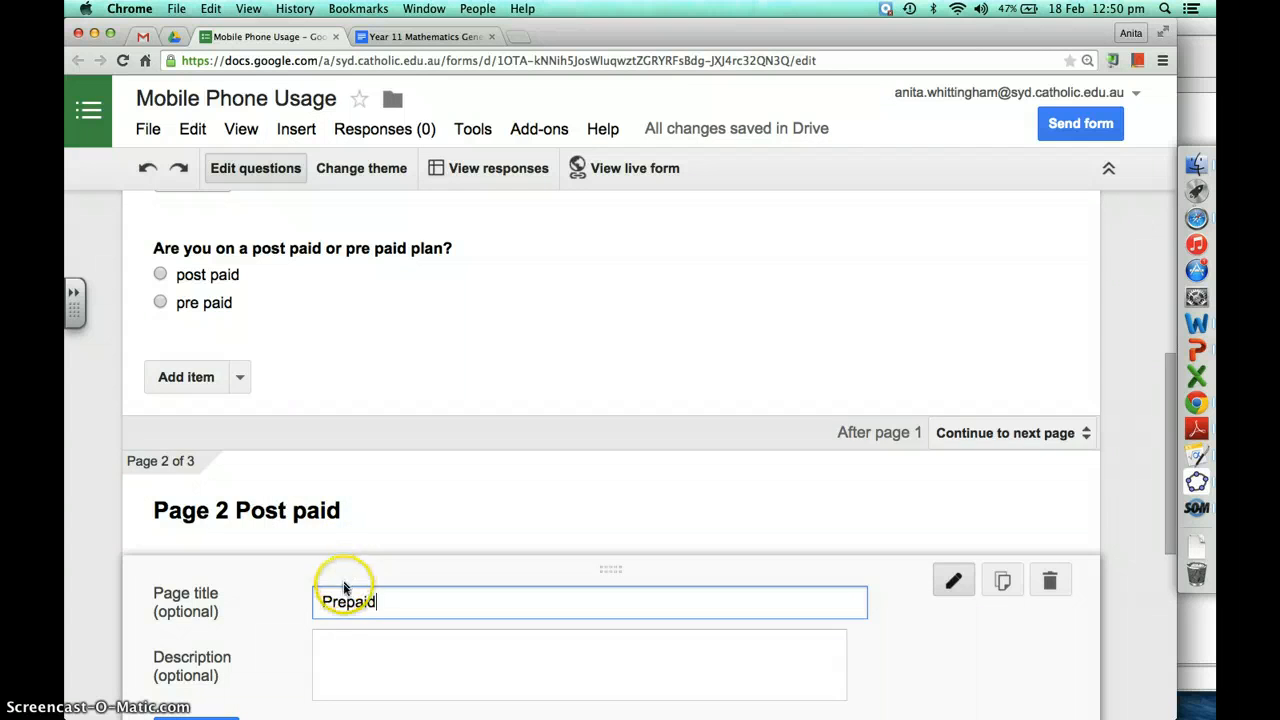
{"action": "left_click", "coordinate": [347, 601]}
{"action": "left_click", "coordinate": [228, 510]}
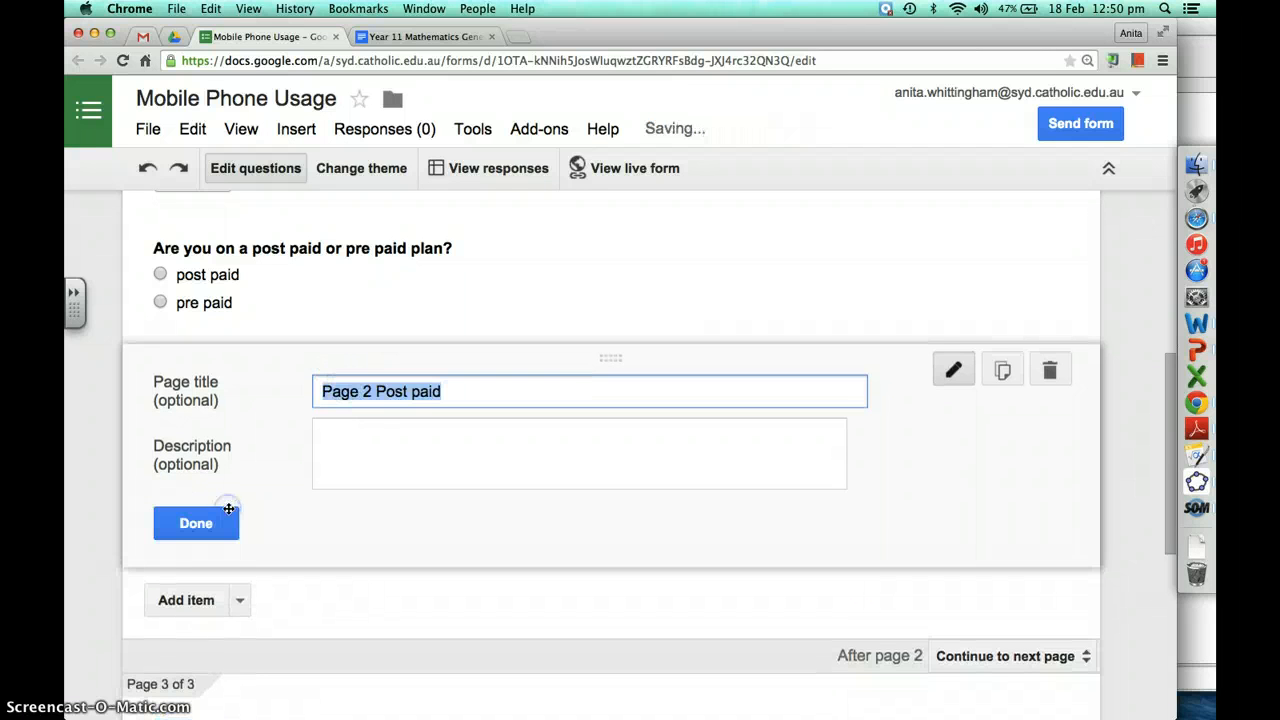
{"action": "left_click", "coordinate": [380, 391]}
{"action": "left_click_drag", "start_coordinate": [407, 391], "coordinate": [280, 392]}
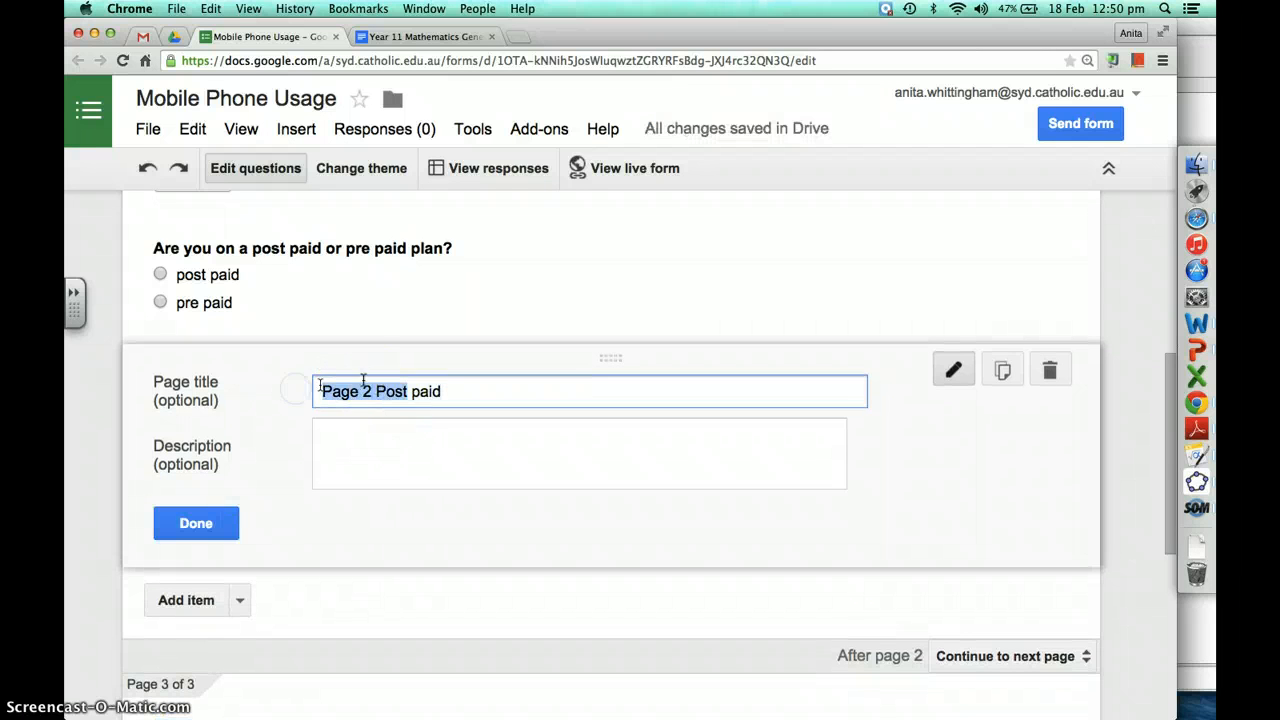
{"action": "type", "text": "Post"}
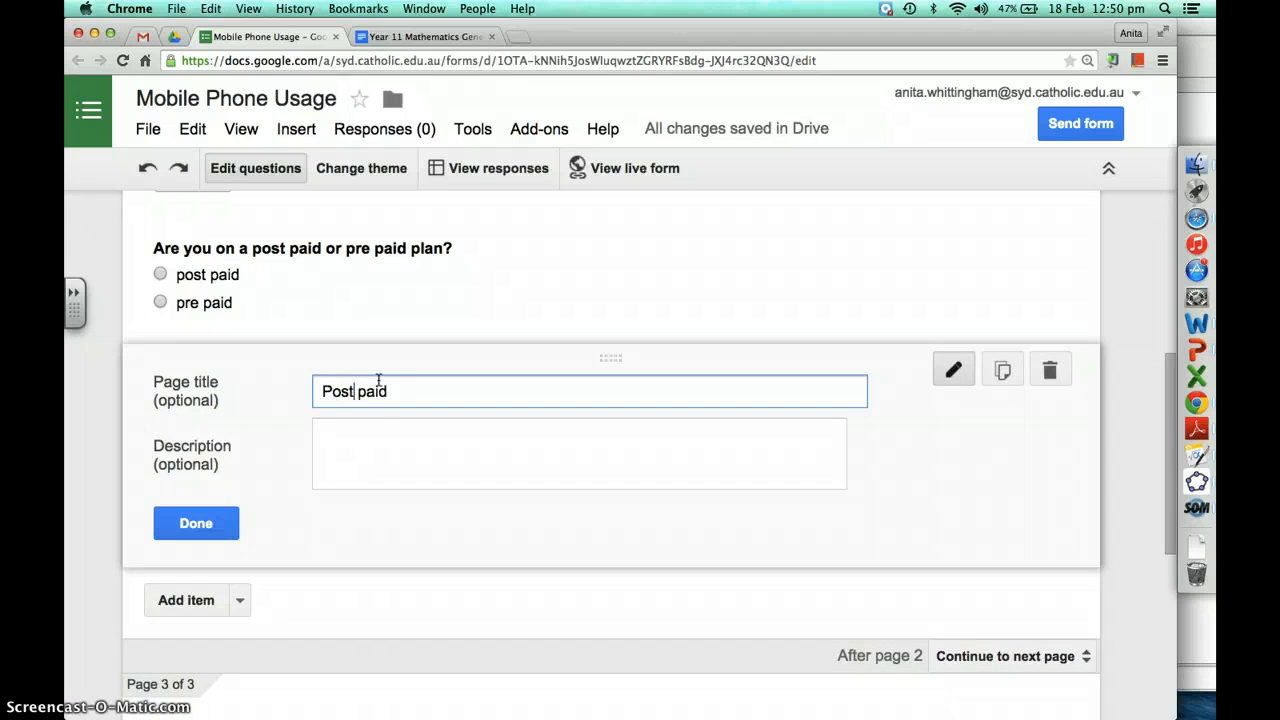
{"action": "left_click", "coordinate": [235, 510]}
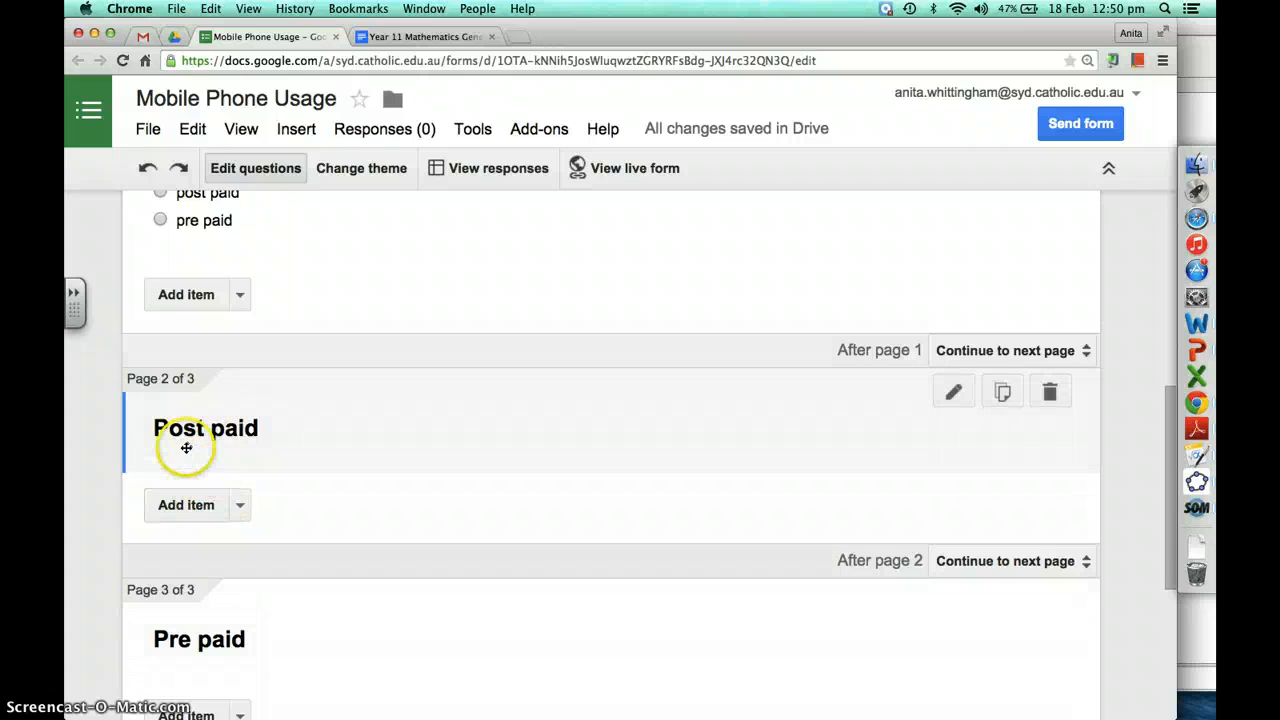
Route post paid answers to page 2 (Post paid) and pre paid to page 3 (Pre paid)
{"action": "scroll", "coordinate": [229, 634], "scroll_direction": "down", "scroll_amount": 2}
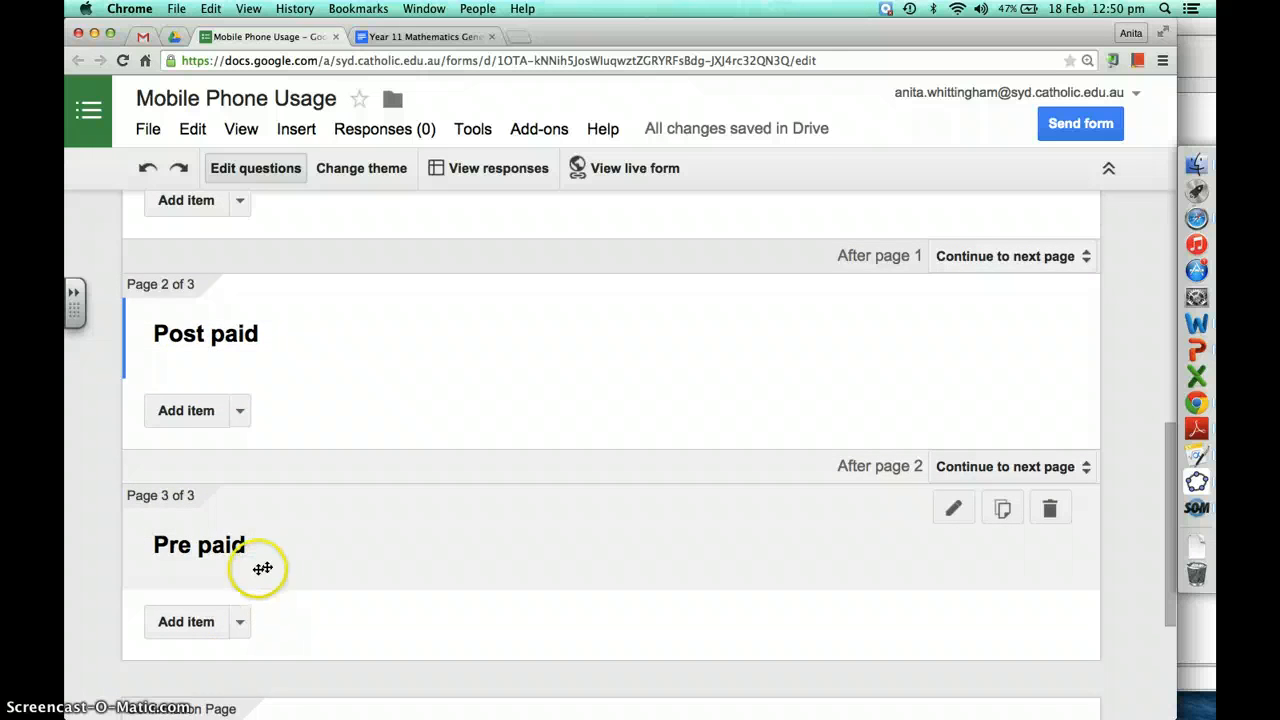
{"action": "scroll", "coordinate": [258, 570], "scroll_direction": "up", "scroll_amount": 1}
{"action": "scroll", "coordinate": [258, 570], "scroll_direction": "up", "scroll_amount": 3}
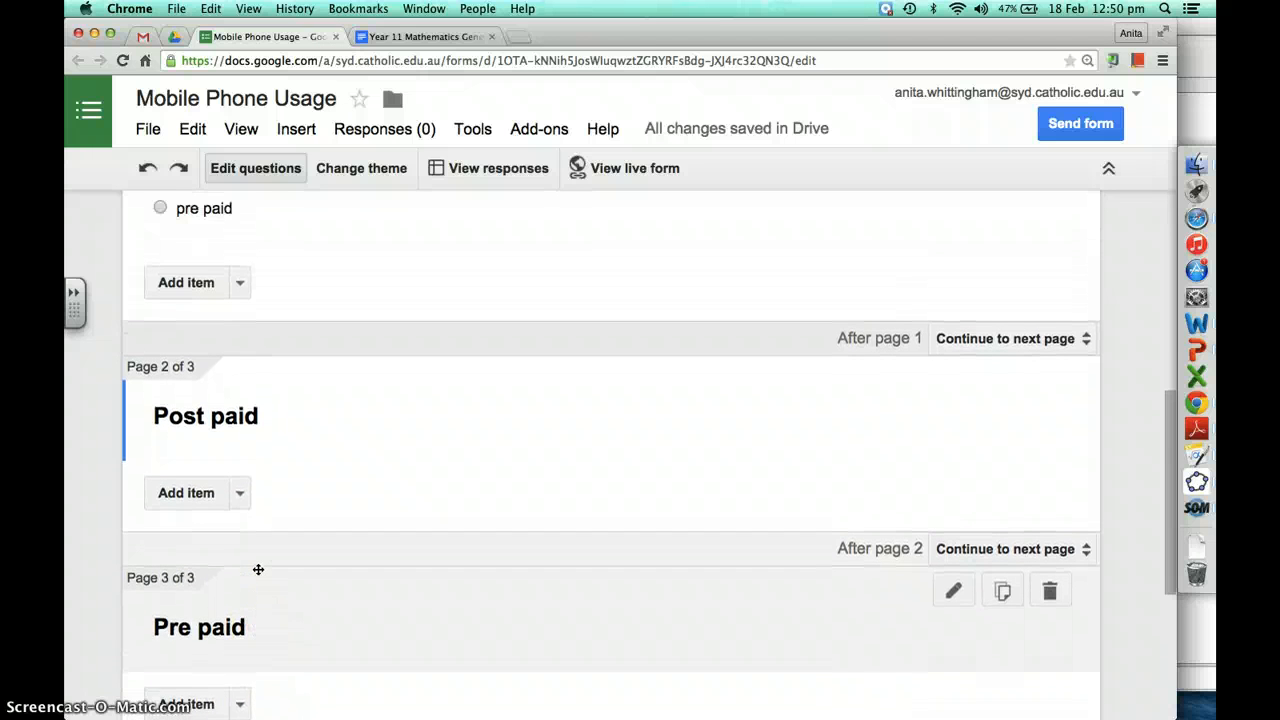
{"action": "scroll", "coordinate": [258, 570], "scroll_direction": "up", "scroll_amount": 3}
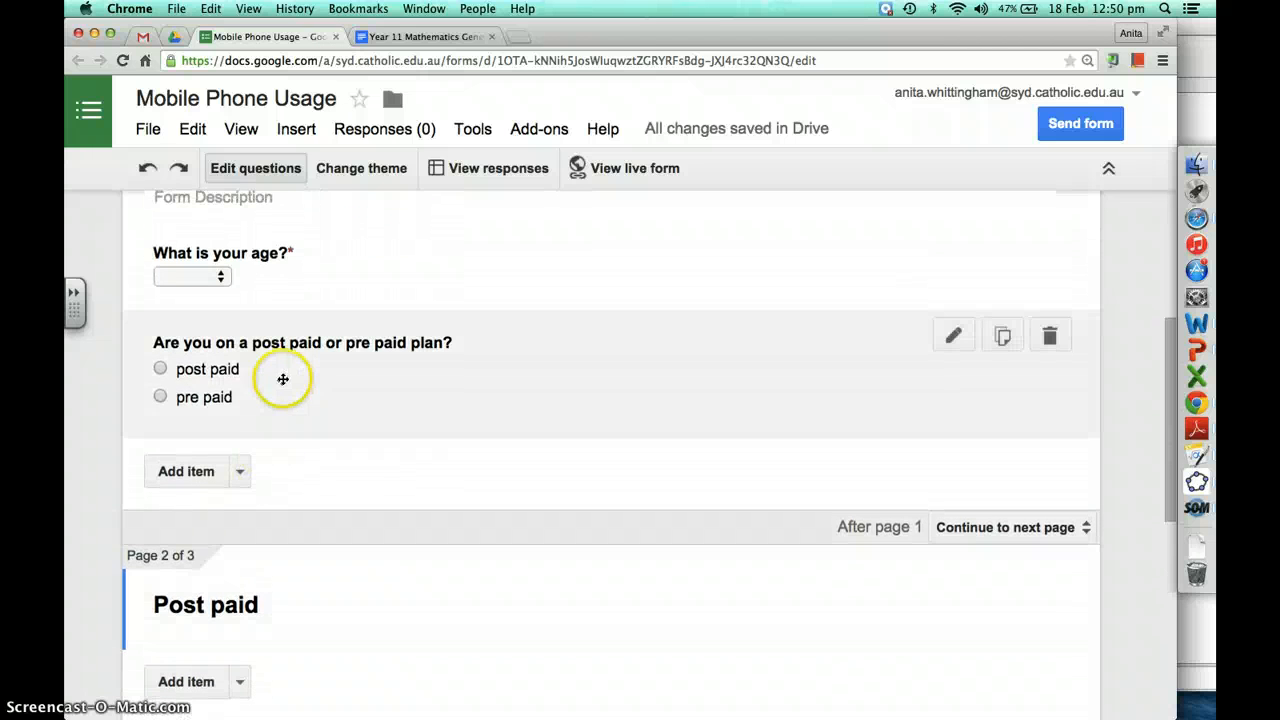
{"action": "left_click", "coordinate": [336, 370]}
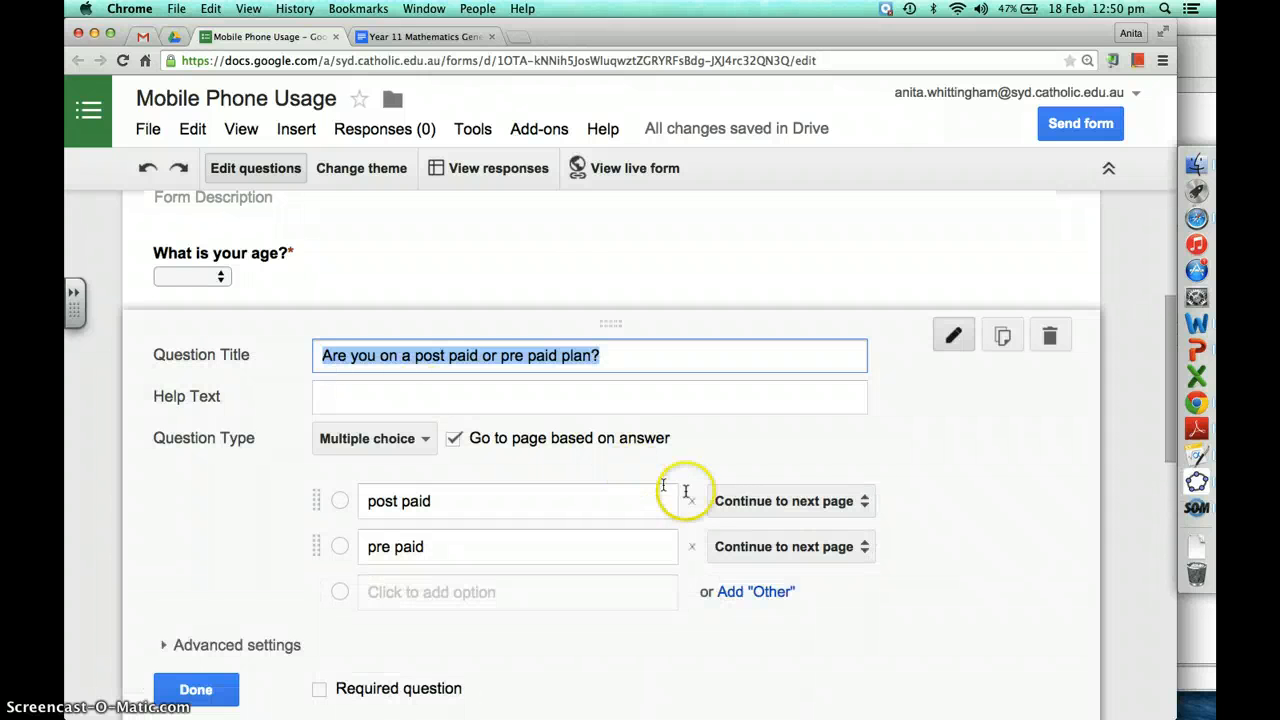
{"action": "left_click", "coordinate": [744, 504]}
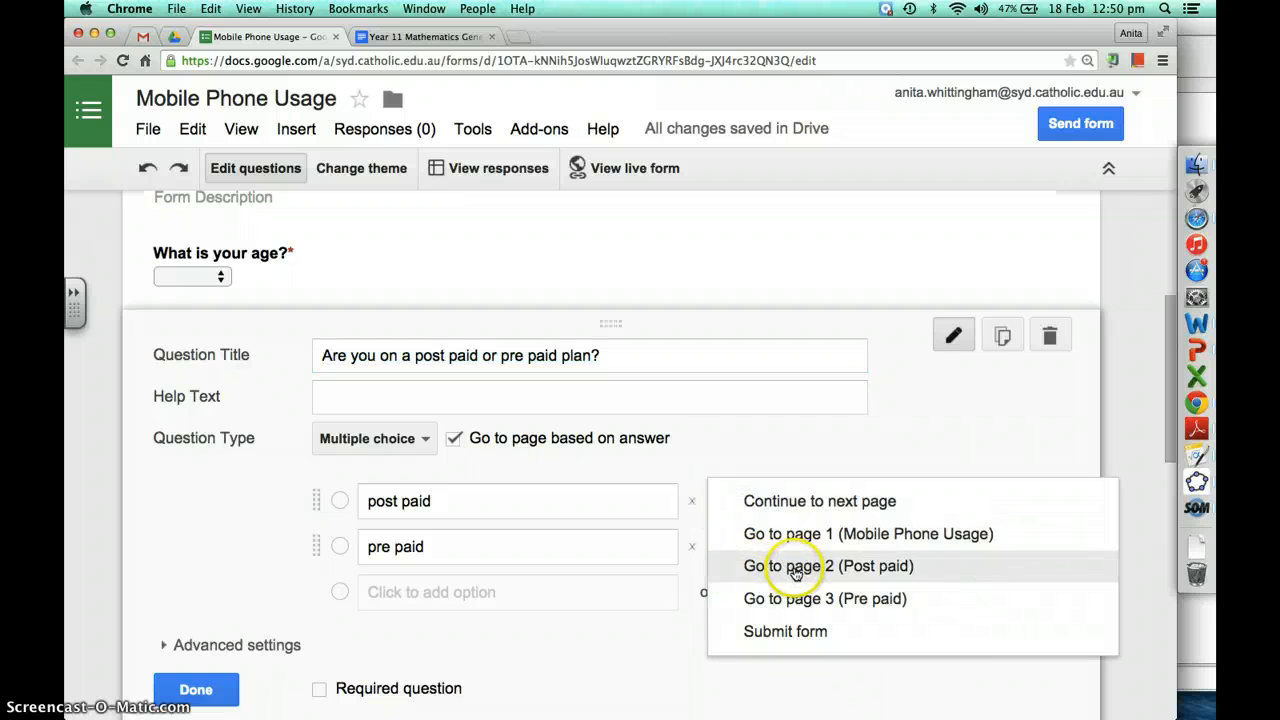
{"action": "left_click", "coordinate": [795, 567]}
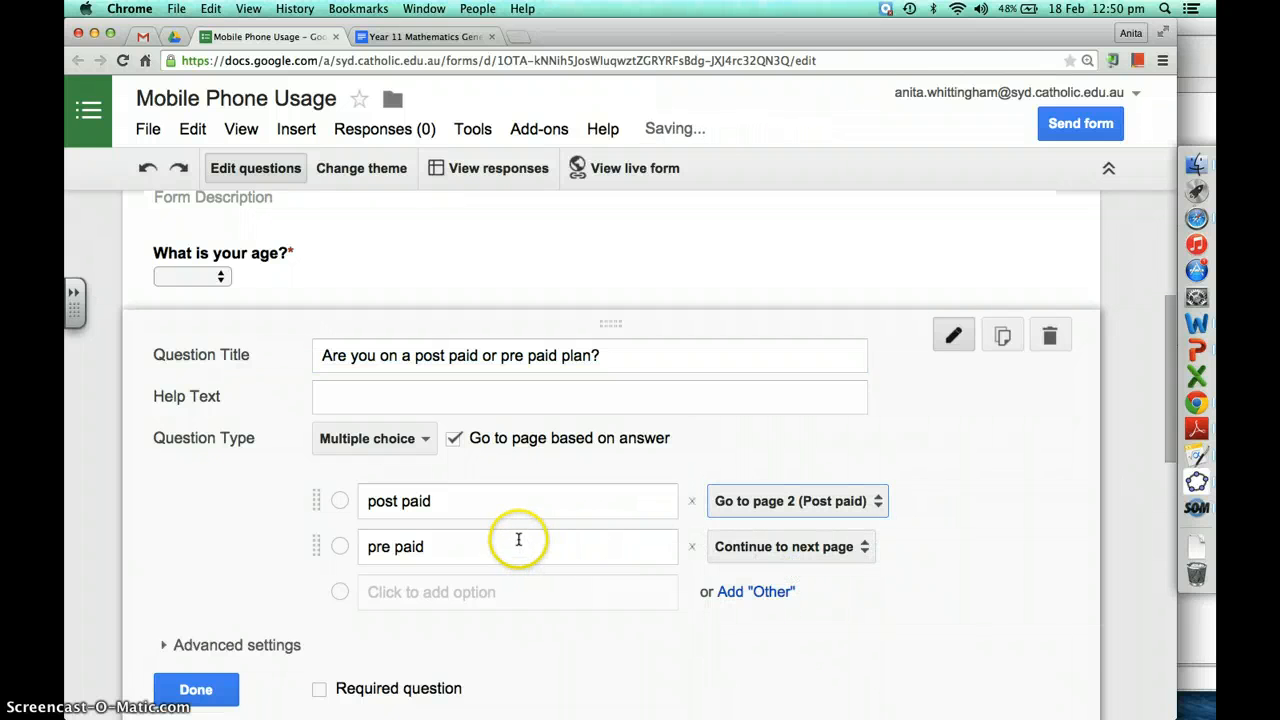
{"action": "left_click", "coordinate": [744, 550]}
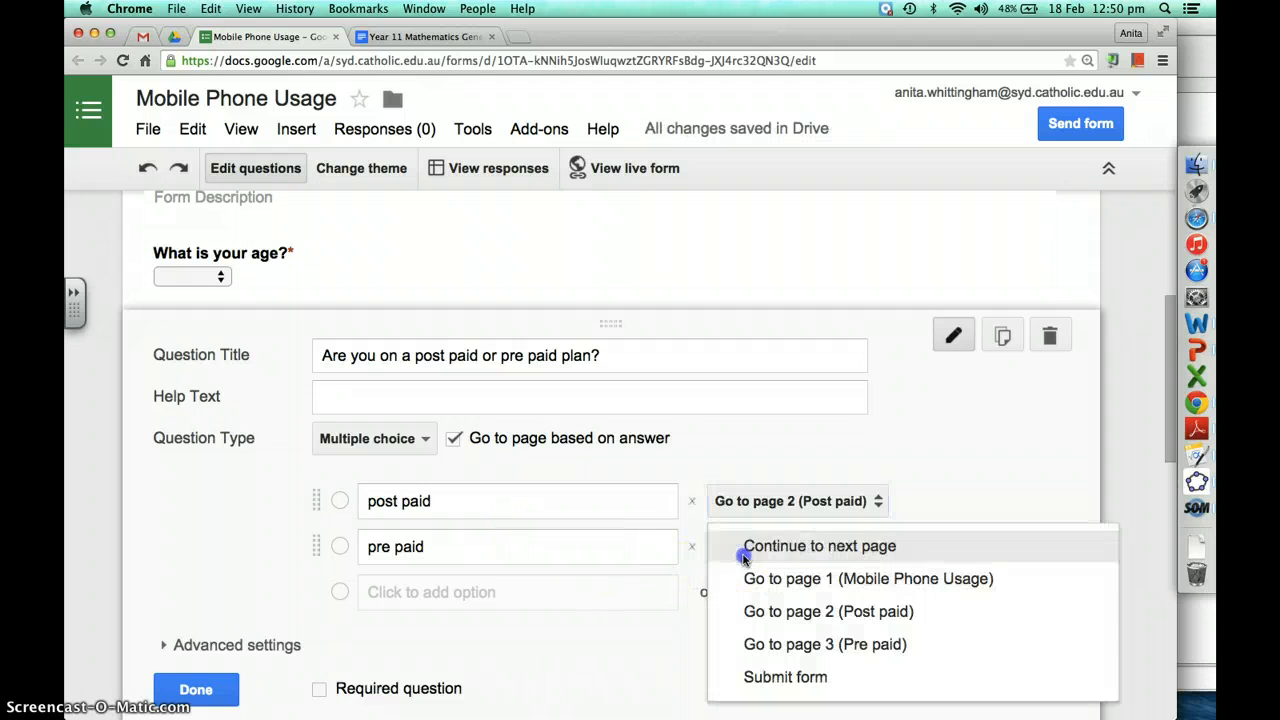
{"action": "left_click", "coordinate": [808, 648]}
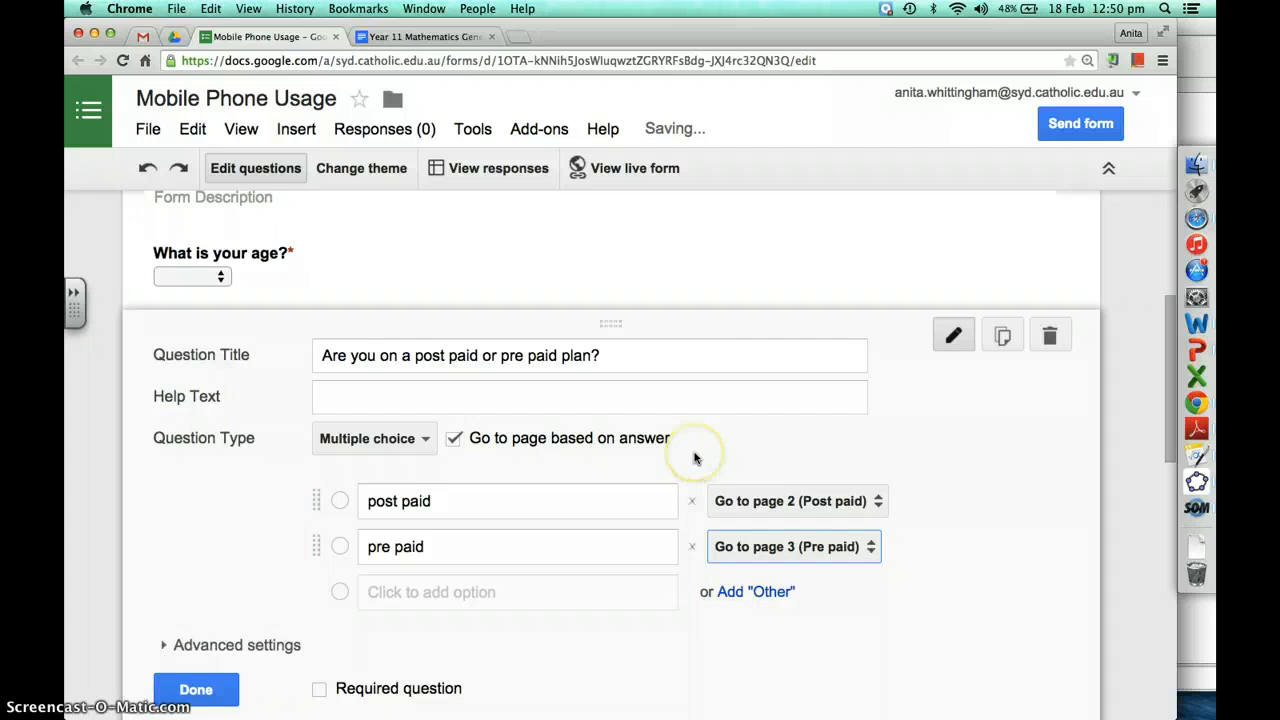
Make the plan question required
{"action": "scroll", "coordinate": [688, 449], "scroll_direction": "down", "scroll_amount": 1}
{"action": "left_click", "coordinate": [224, 628]}
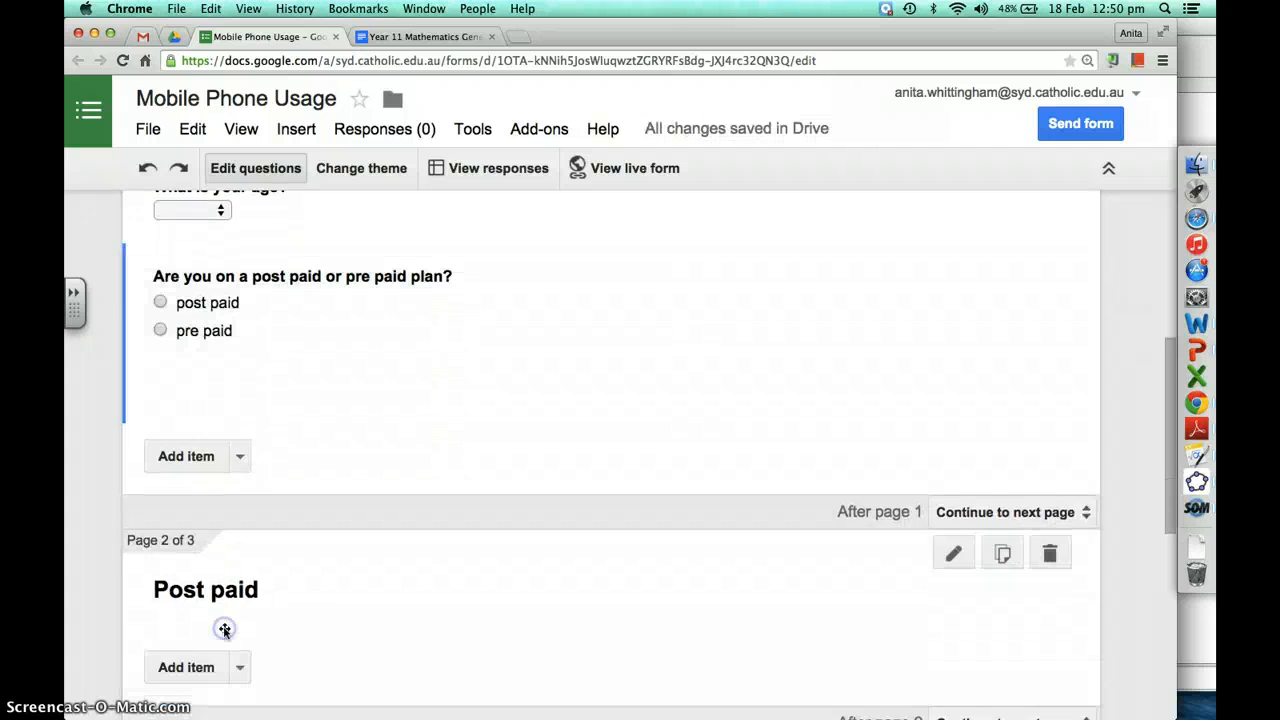
{"action": "left_click", "coordinate": [292, 388]}
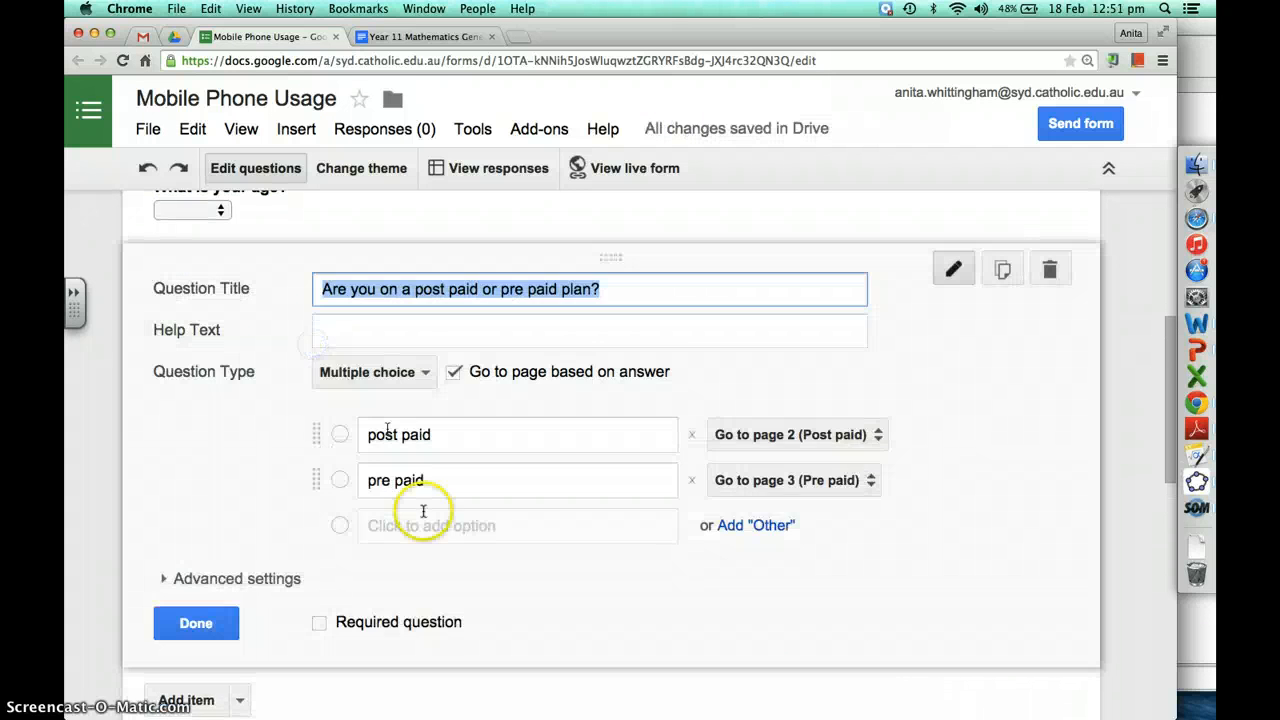
{"action": "left_click", "coordinate": [320, 623]}
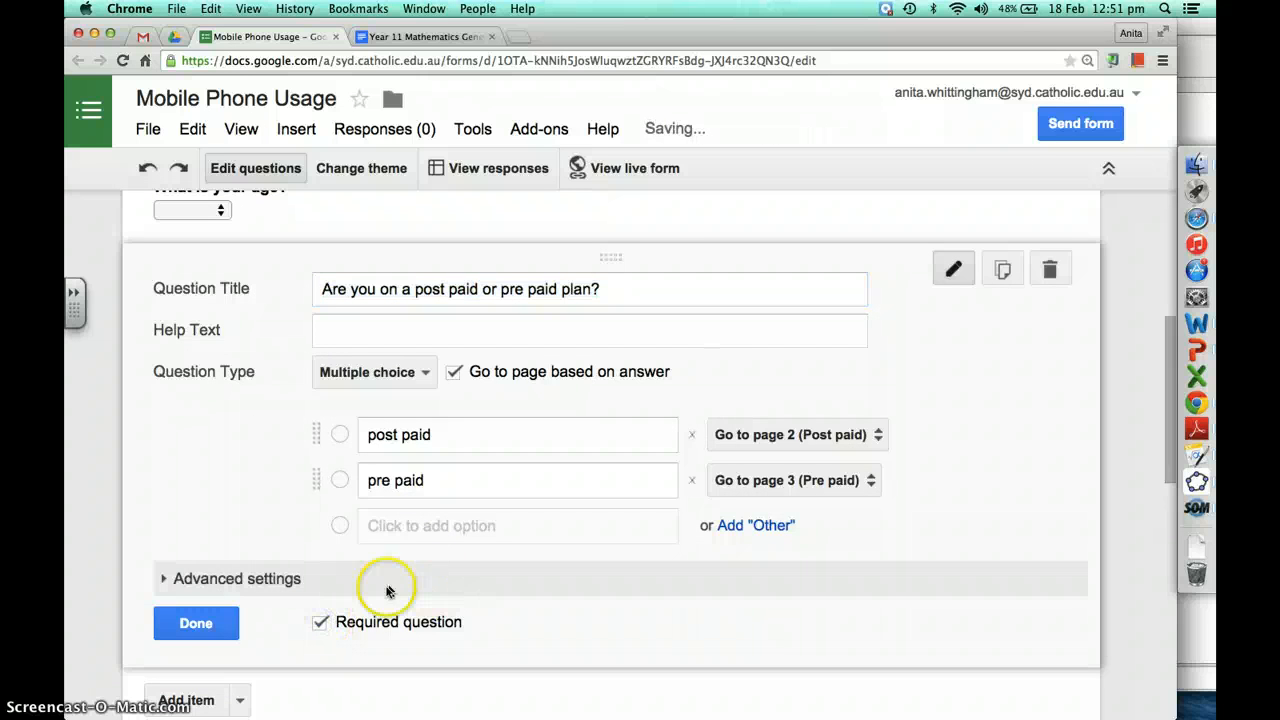
Add a multiple-choice question 'How many times did you go over your limit?' to the Post paid page
{"action": "left_click", "coordinate": [212, 622]}
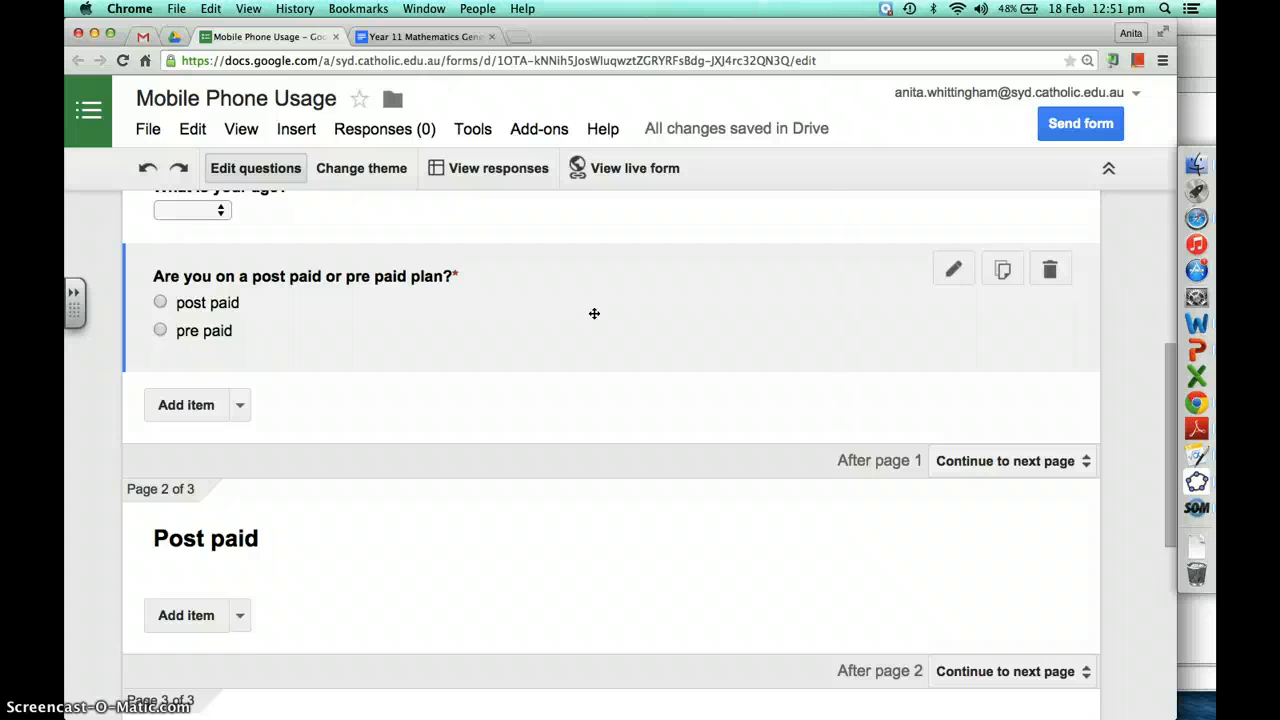
{"action": "scroll", "coordinate": [270, 548], "scroll_direction": "down", "scroll_amount": 2}
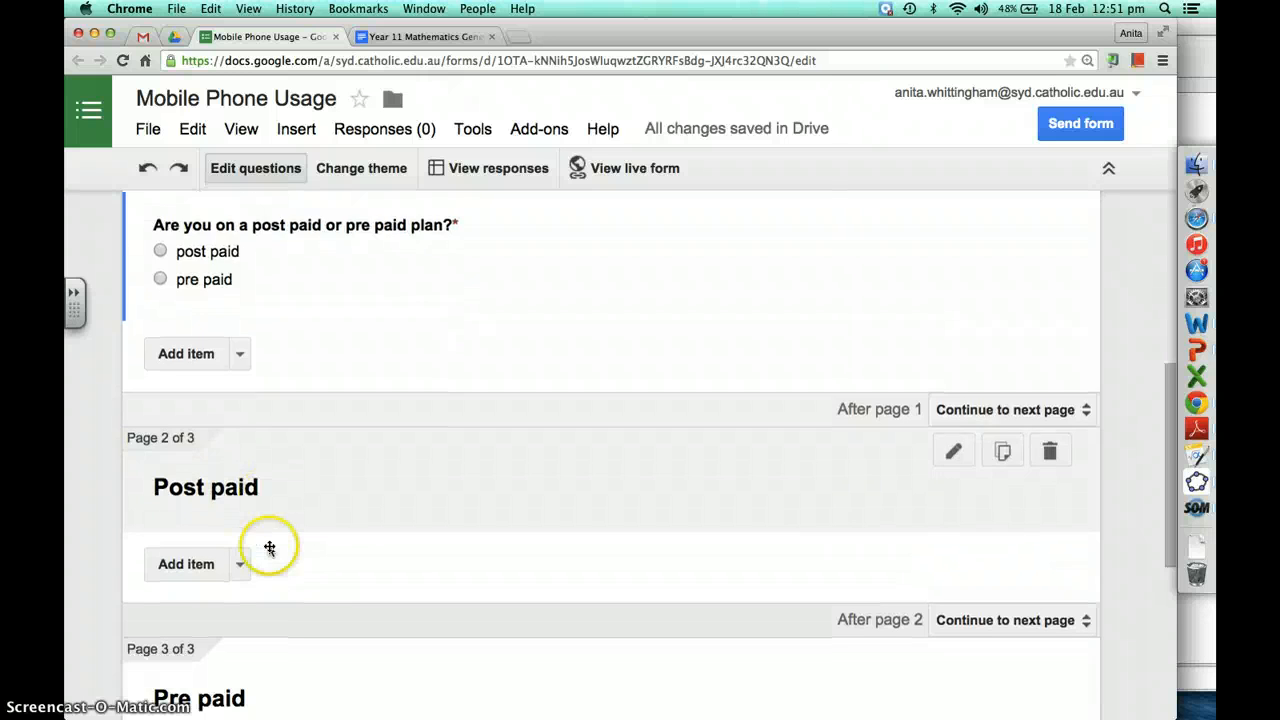
{"action": "scroll", "coordinate": [270, 548], "scroll_direction": "down", "scroll_amount": 2}
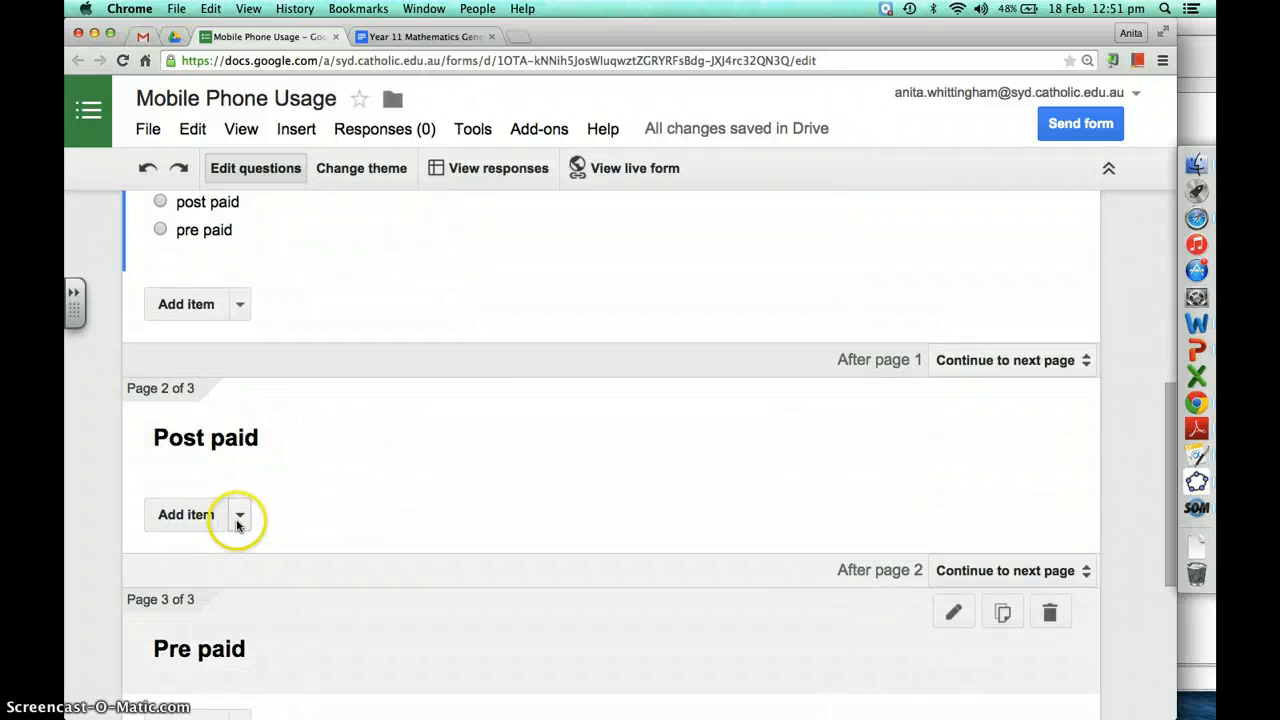
{"action": "left_click", "coordinate": [239, 516]}
{"action": "left_click", "coordinate": [256, 417]}
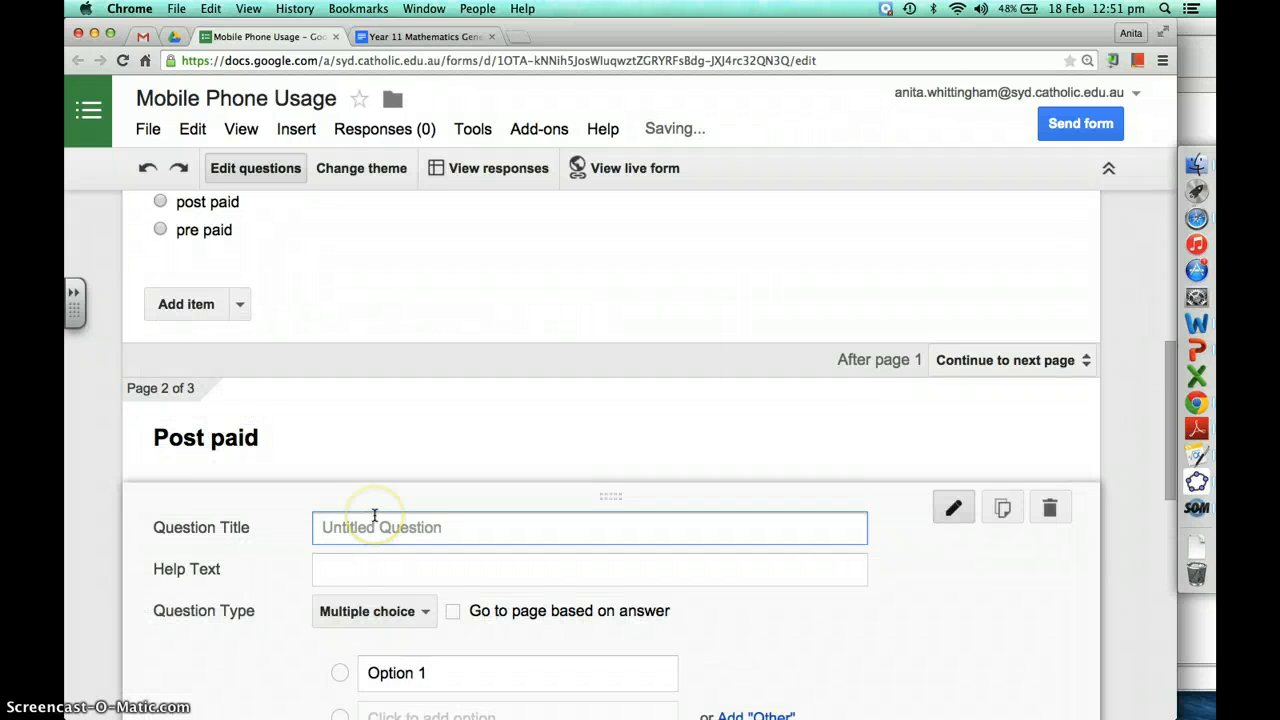
{"action": "type", "text": "How many times did you go over your limit?"}
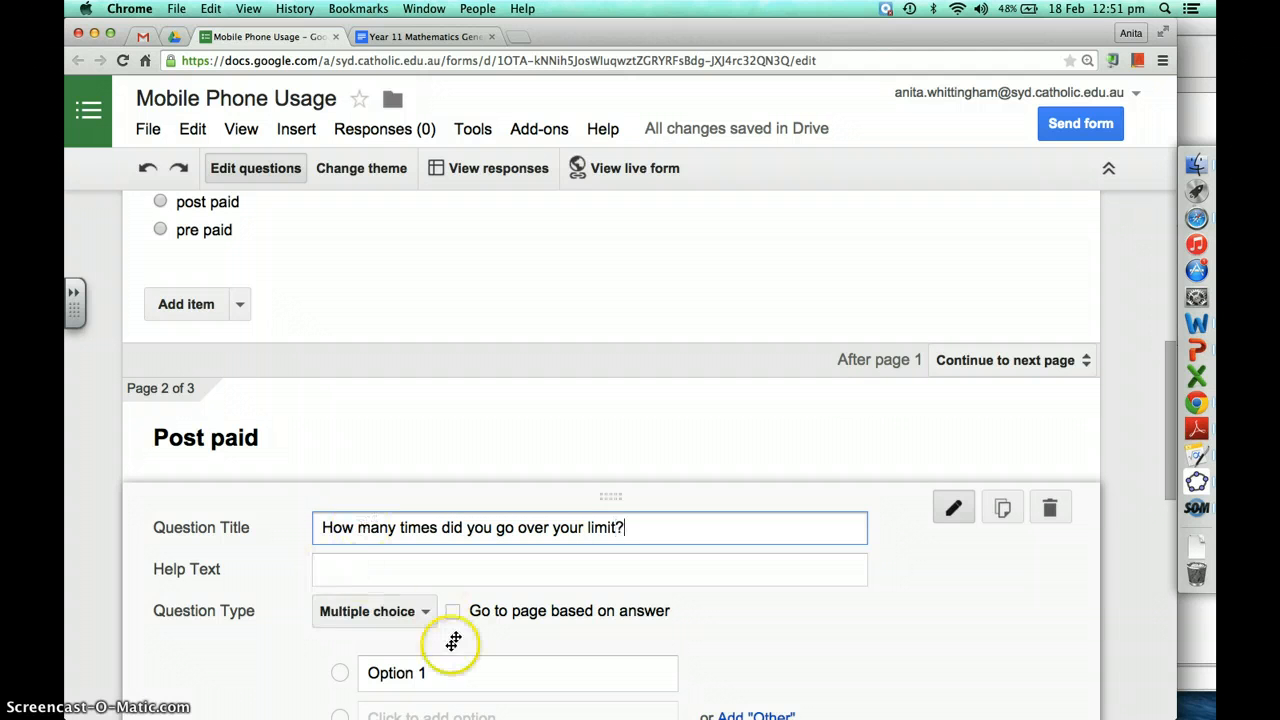
Enter the answer options 0, 1, 2 and 3
{"action": "left_click", "coordinate": [423, 670]}
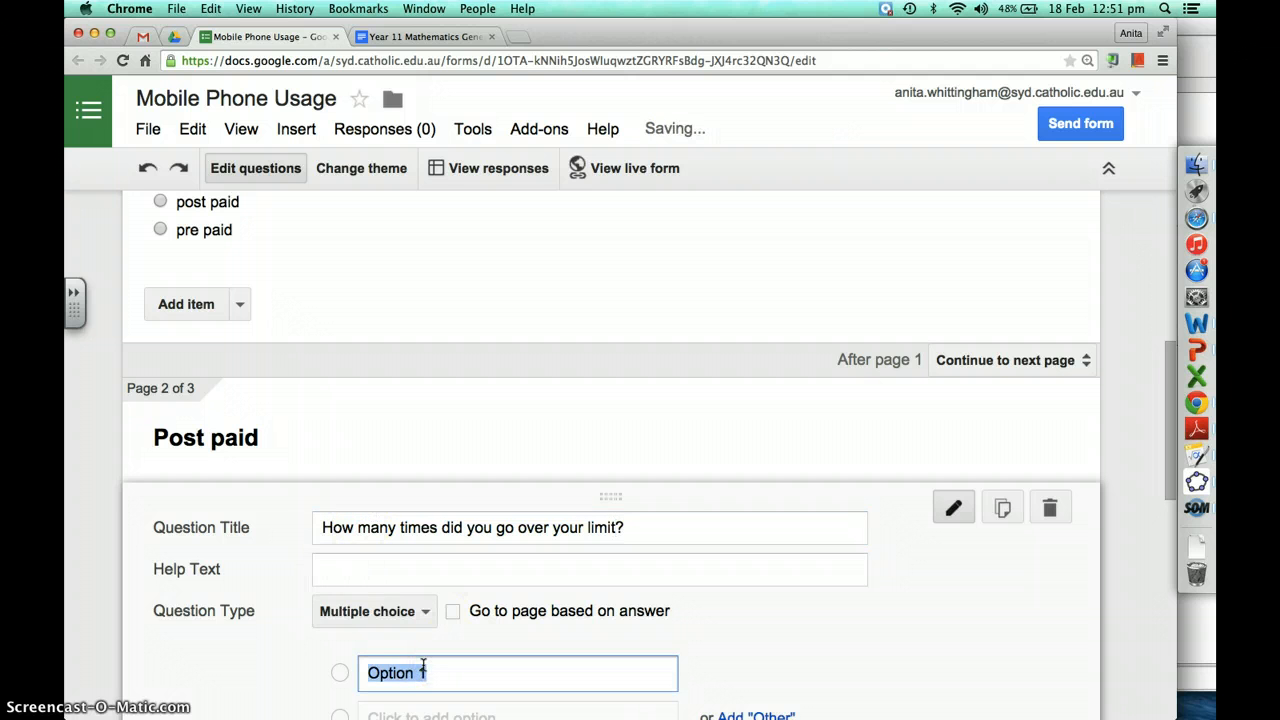
{"action": "scroll", "coordinate": [423, 665], "scroll_direction": "down", "scroll_amount": 3}
{"action": "left_click", "coordinate": [405, 613]}
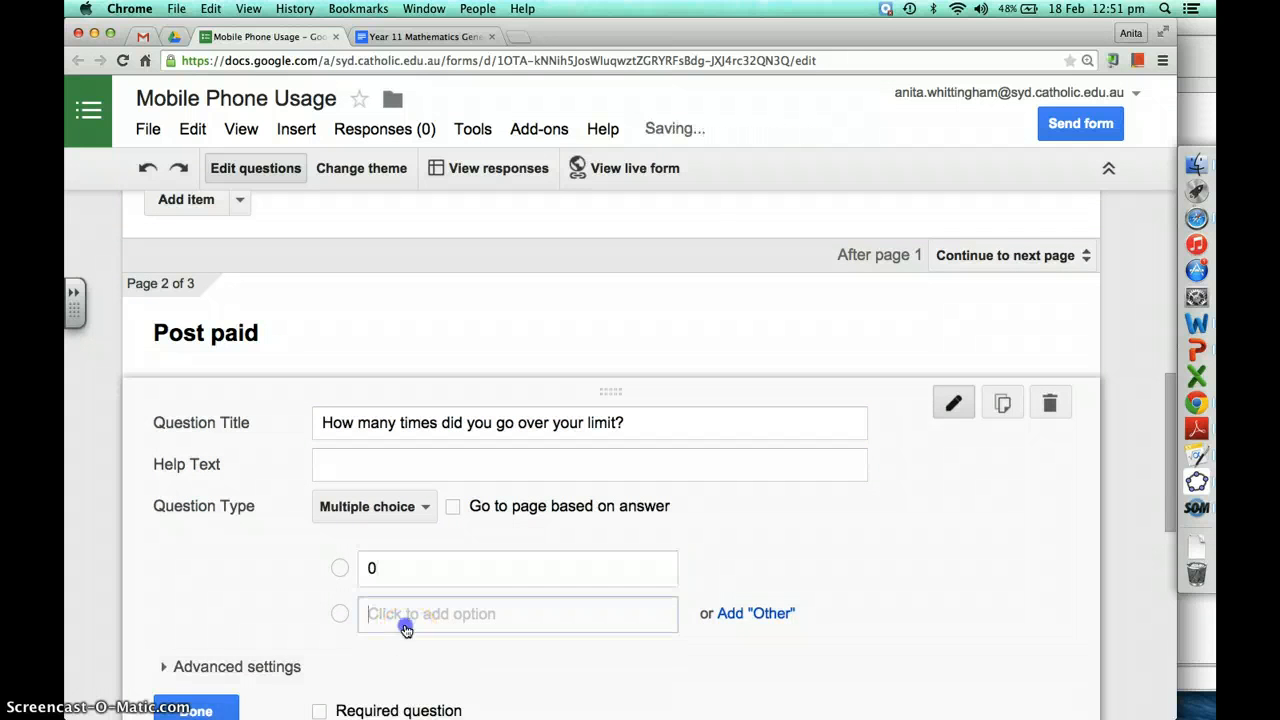
{"action": "type", "text": "1"}
{"action": "left_click", "coordinate": [385, 659]}
{"action": "type", "text": "2"}
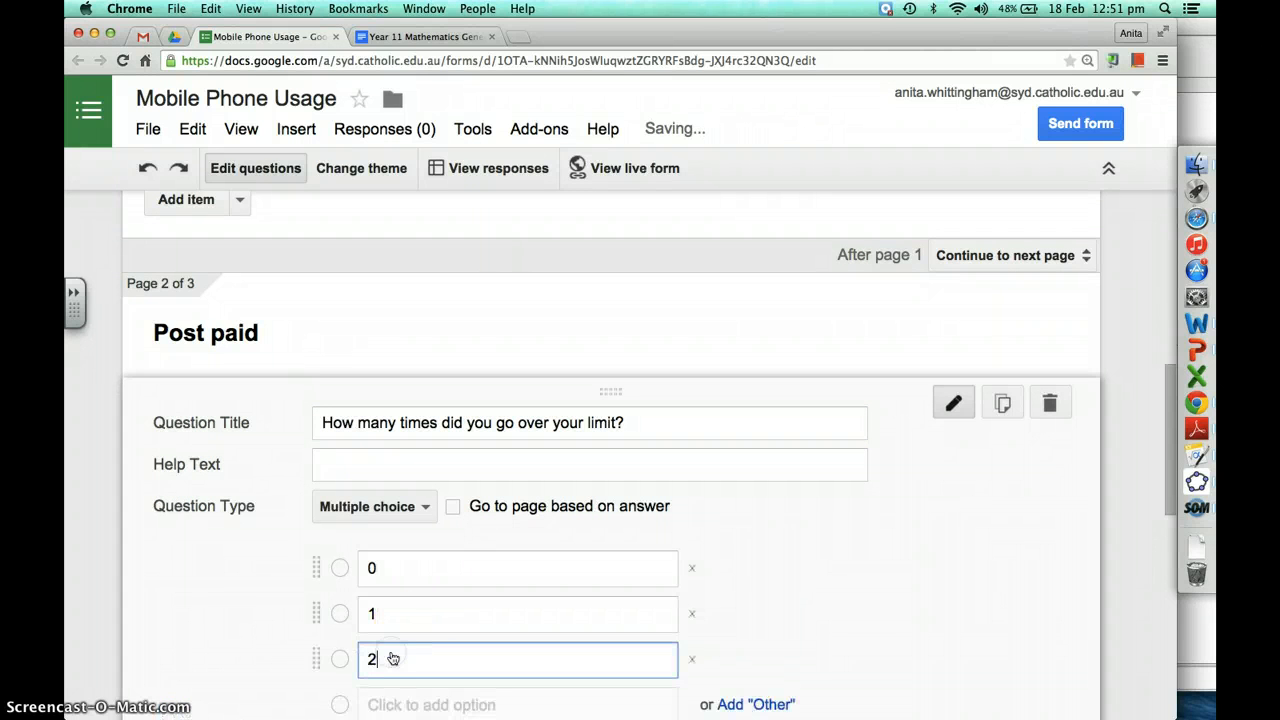
{"action": "left_click", "coordinate": [387, 705]}
{"action": "type", "text": "3"}
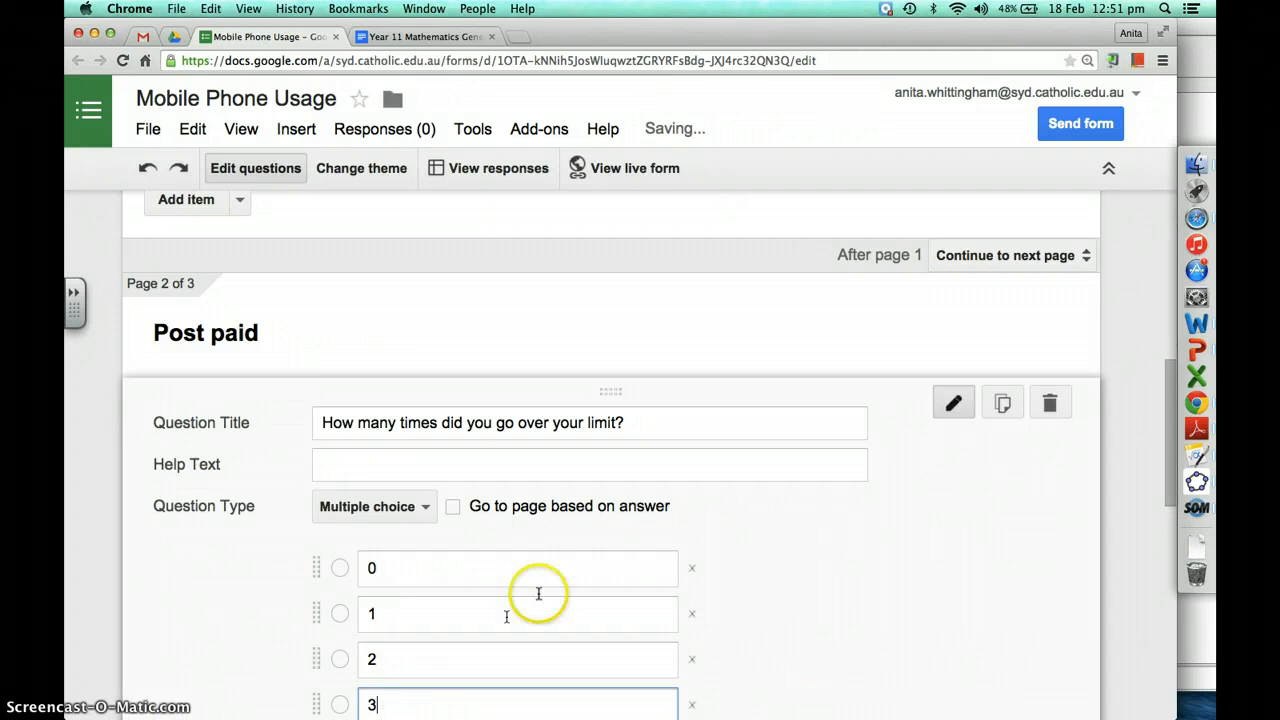
Mark the limit question as required and finish editing it
{"action": "scroll", "coordinate": [597, 555], "scroll_direction": "down", "scroll_amount": 3}
{"action": "scroll", "coordinate": [597, 558], "scroll_direction": "down", "scroll_amount": 2}
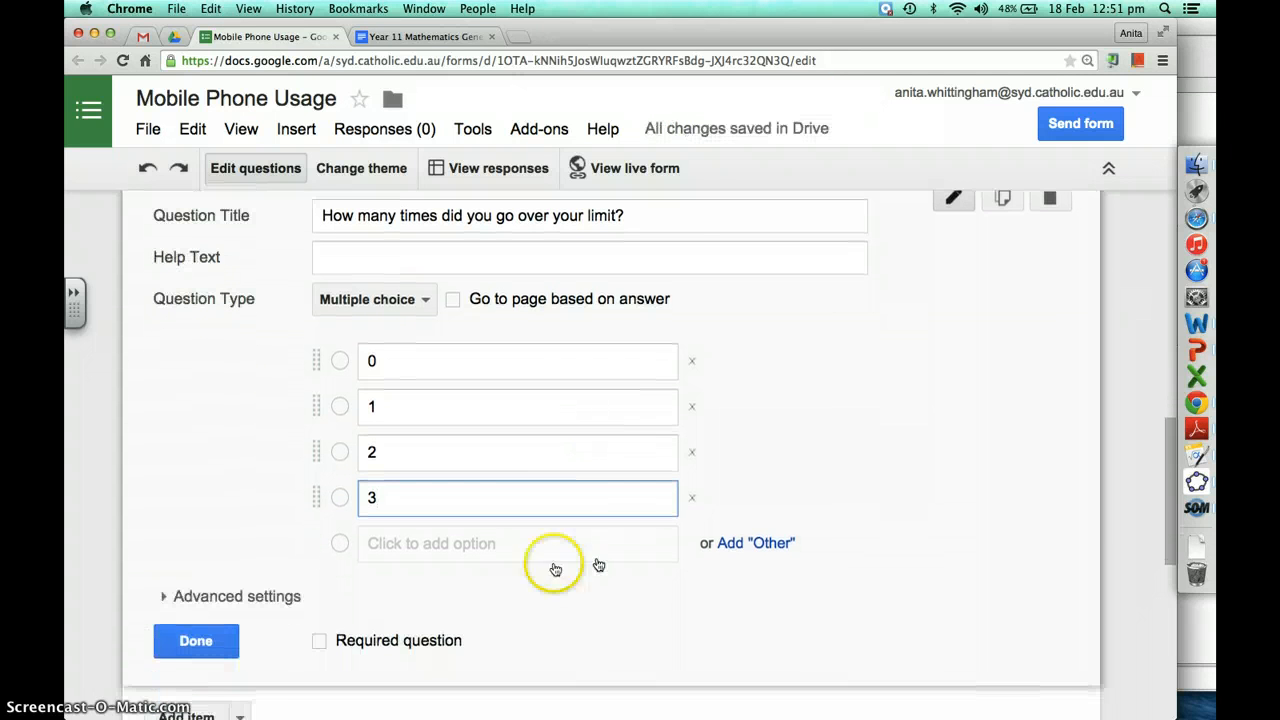
{"action": "left_click", "coordinate": [320, 640]}
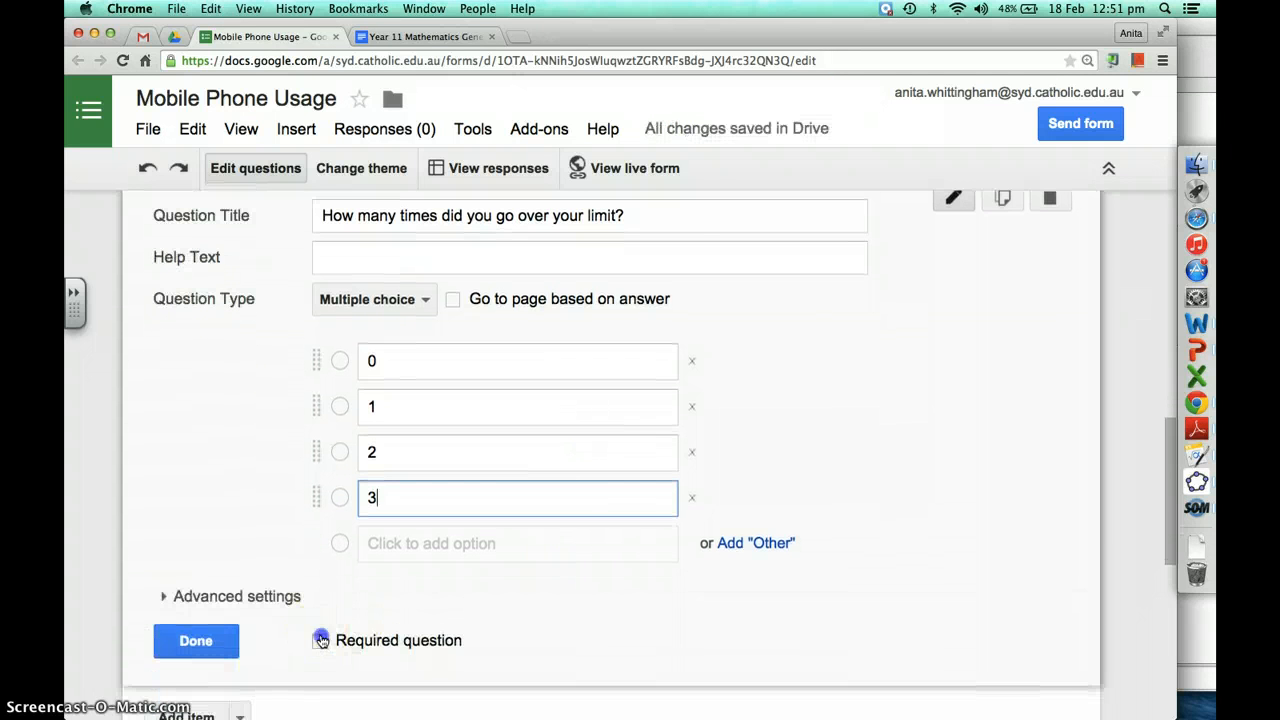
{"action": "left_click", "coordinate": [240, 644]}
{"action": "scroll", "coordinate": [522, 334], "scroll_direction": "up", "scroll_amount": 4}
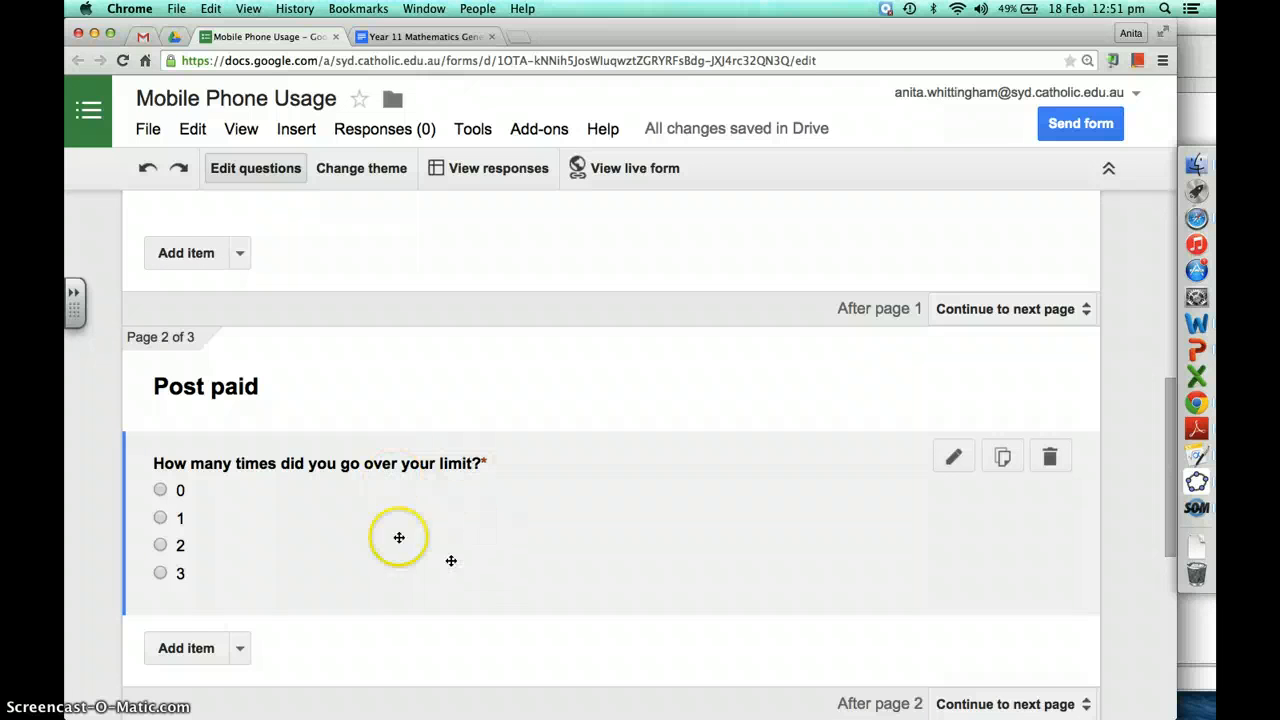
Set the 'After page 2' destination to Submit form
{"action": "scroll", "coordinate": [403, 484], "scroll_direction": "down", "scroll_amount": 2}
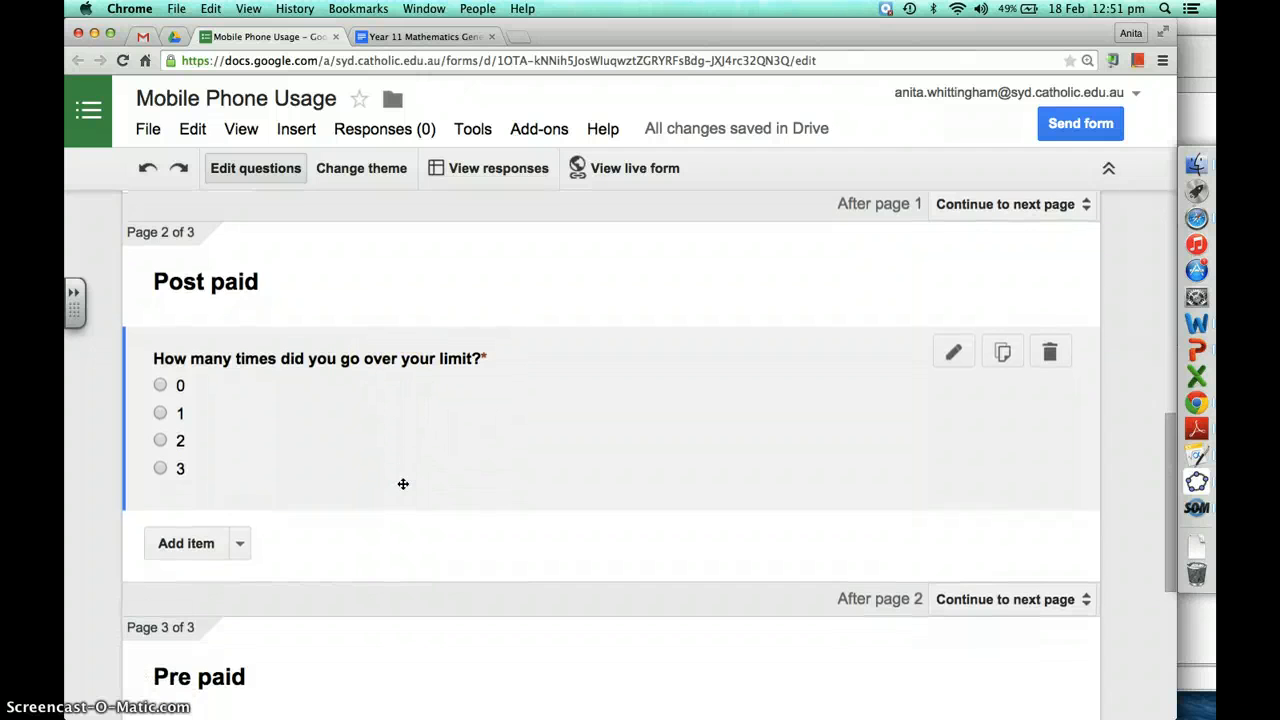
{"action": "scroll", "coordinate": [403, 484], "scroll_direction": "down", "scroll_amount": 5}
{"action": "scroll", "coordinate": [403, 484], "scroll_direction": "down", "scroll_amount": 2}
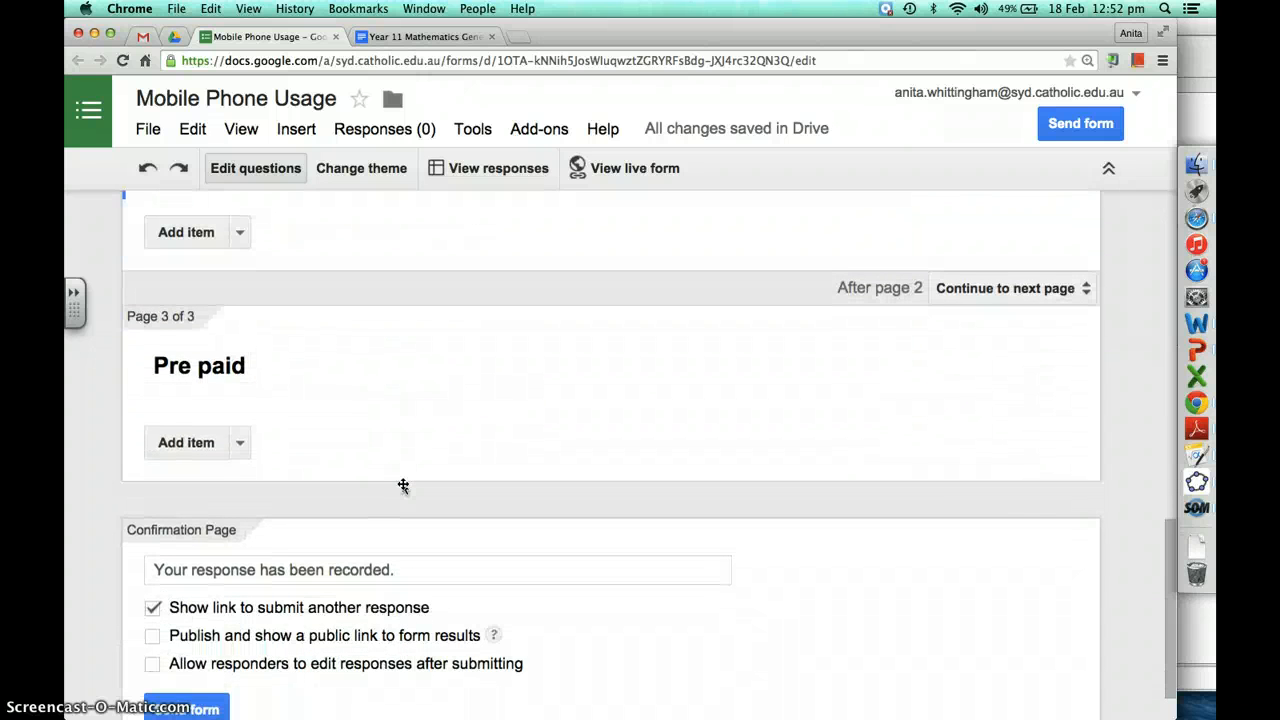
{"action": "scroll", "coordinate": [403, 486], "scroll_direction": "up", "scroll_amount": 1}
{"action": "scroll", "coordinate": [403, 486], "scroll_direction": "down", "scroll_amount": 3}
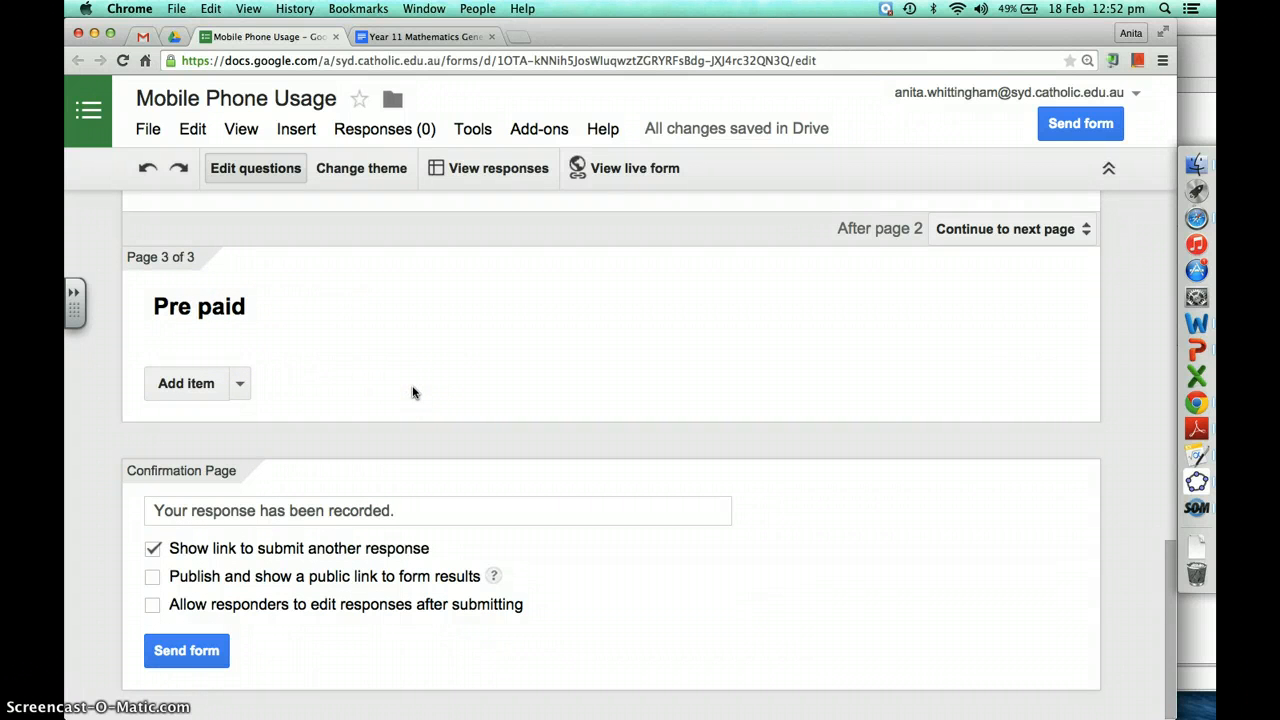
{"action": "scroll", "coordinate": [414, 392], "scroll_direction": "up", "scroll_amount": 5}
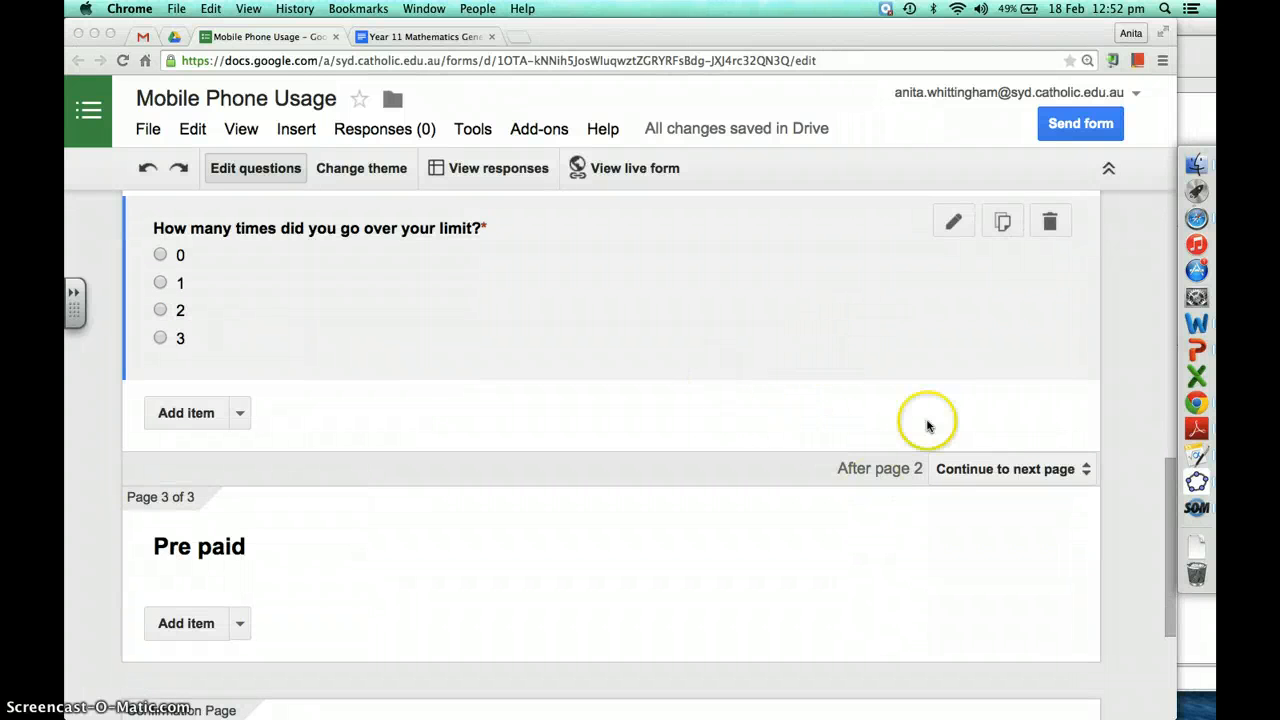
{"action": "scroll", "coordinate": [843, 532], "scroll_direction": "up", "scroll_amount": 1}
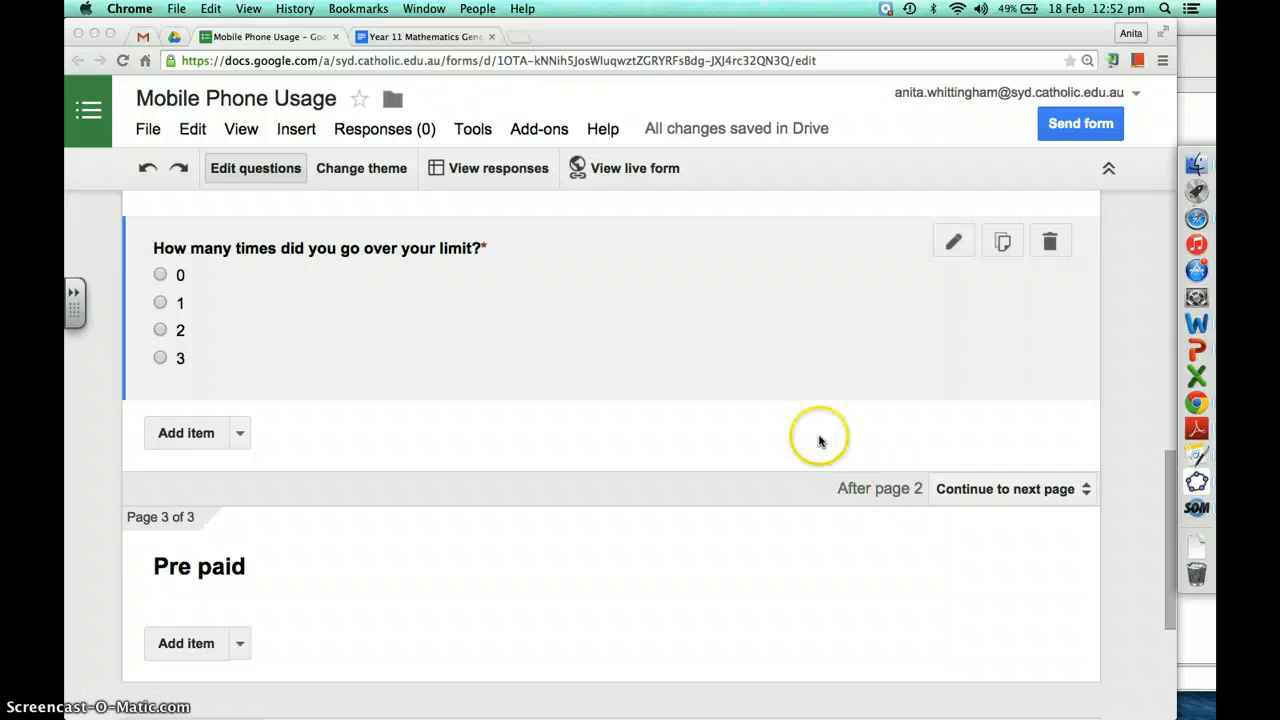
{"action": "scroll", "coordinate": [820, 437], "scroll_direction": "up", "scroll_amount": 2}
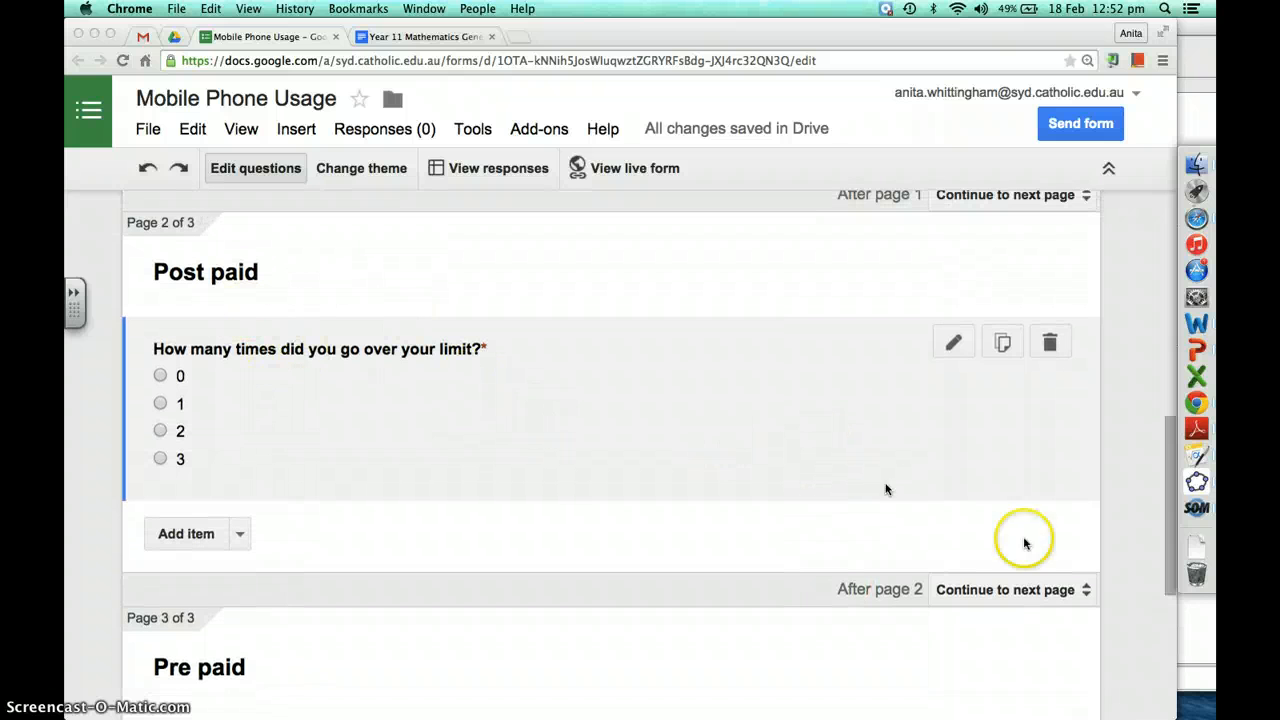
{"action": "left_click", "coordinate": [1040, 592]}
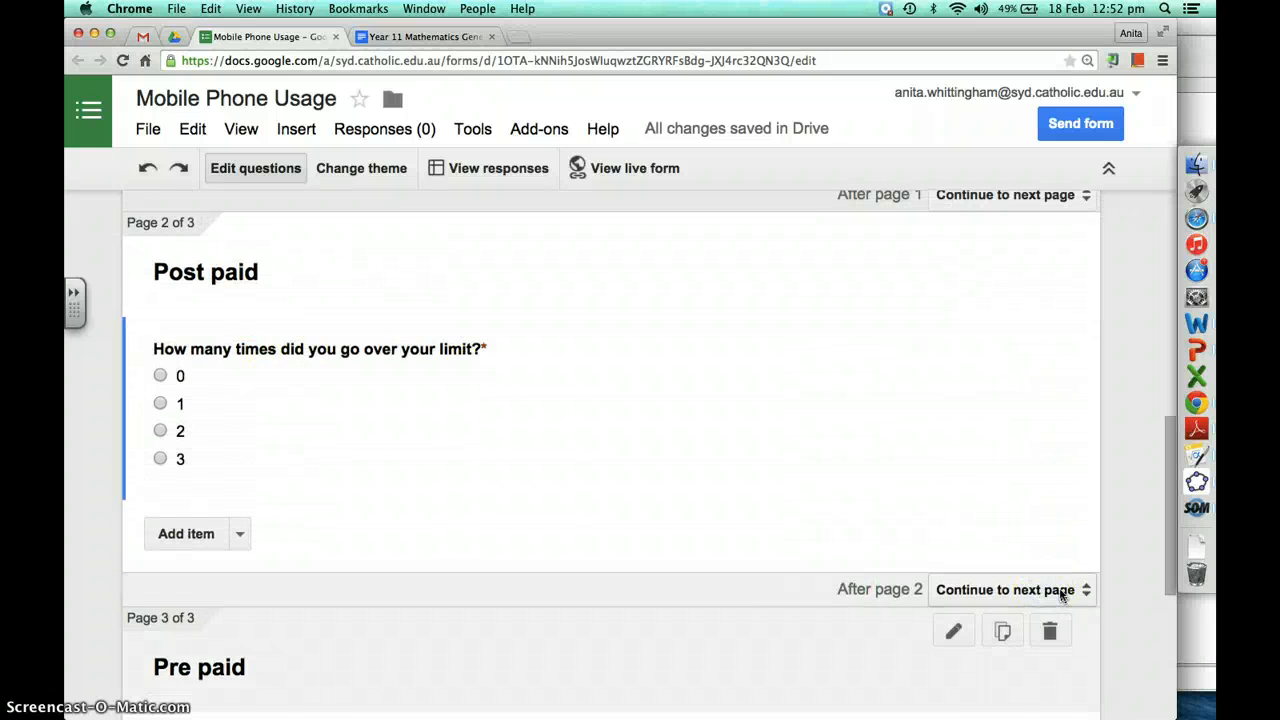
{"action": "left_click", "coordinate": [1058, 592]}
{"action": "left_click", "coordinate": [878, 696]}
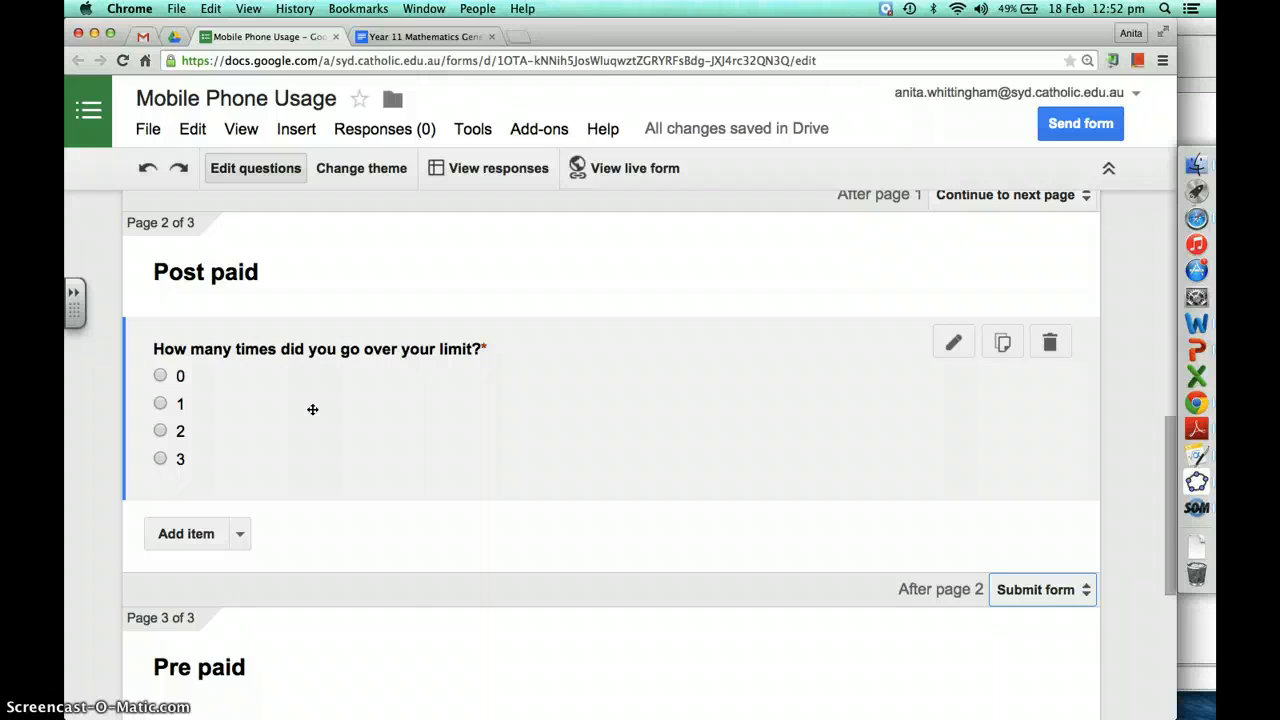
Return to the top of the form
{"action": "scroll", "coordinate": [357, 486], "scroll_direction": "down", "scroll_amount": 4}
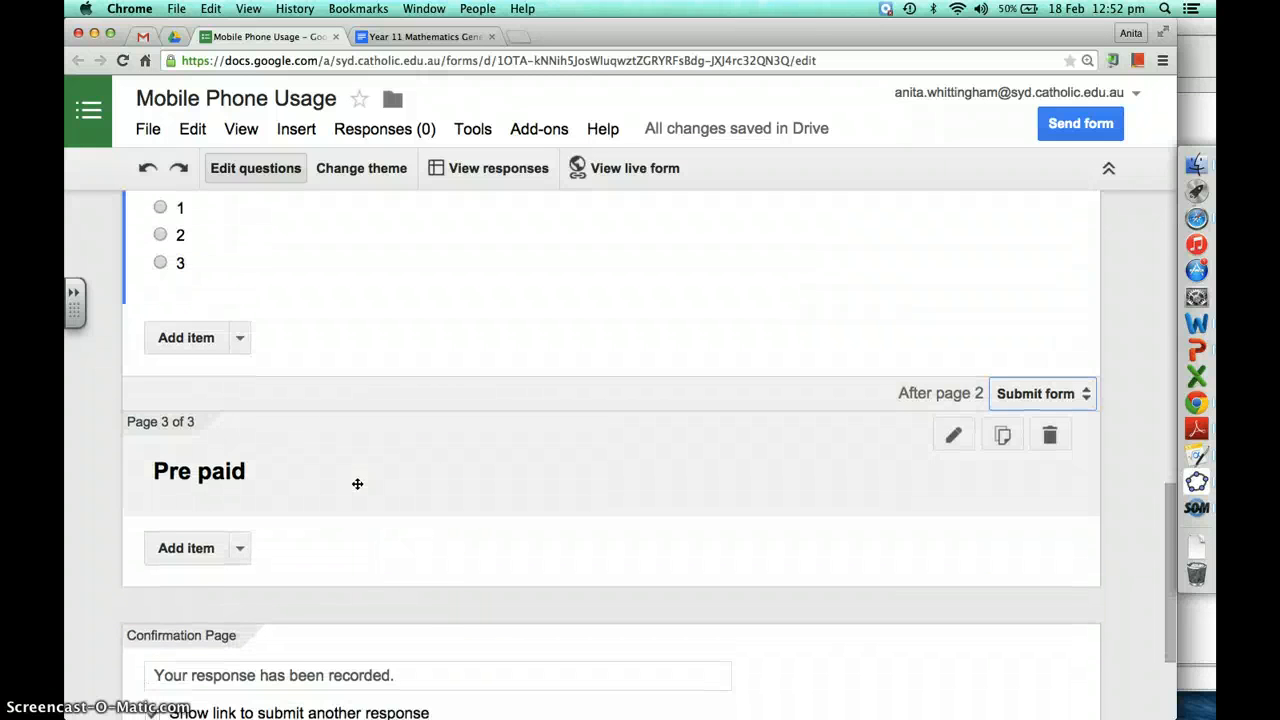
{"action": "scroll", "coordinate": [357, 484], "scroll_direction": "down", "scroll_amount": 2}
{"action": "scroll", "coordinate": [357, 484], "scroll_direction": "up", "scroll_amount": 4}
{"action": "right_click", "coordinate": [357, 486]}
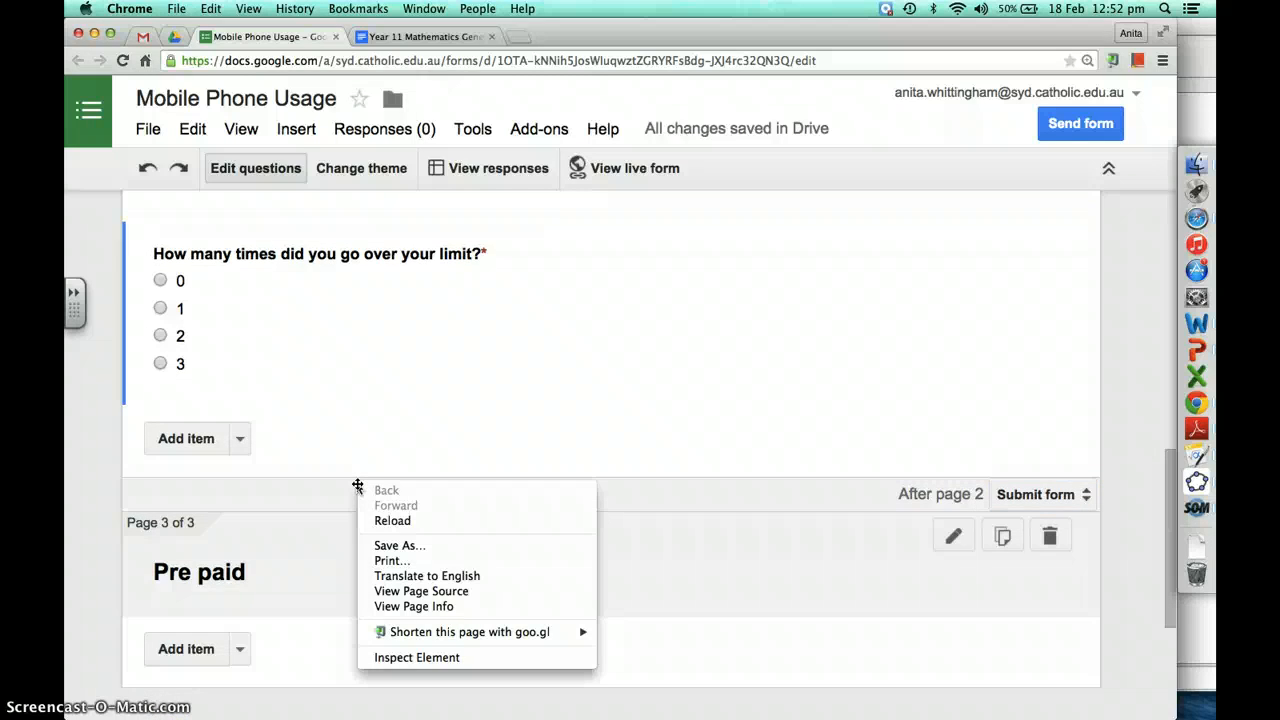
{"action": "left_click", "coordinate": [375, 363]}
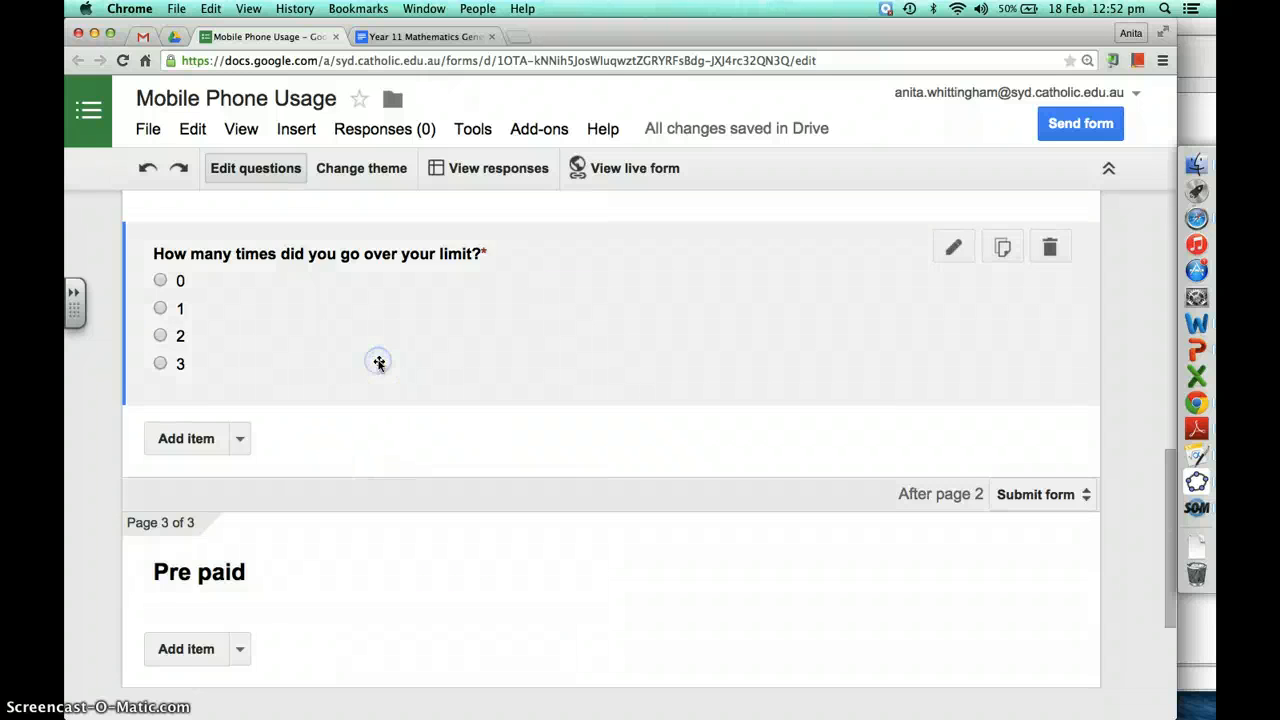
{"action": "scroll", "coordinate": [377, 363], "scroll_direction": "up", "scroll_amount": 6}
{"action": "scroll", "coordinate": [379, 364], "scroll_direction": "up", "scroll_amount": 3}
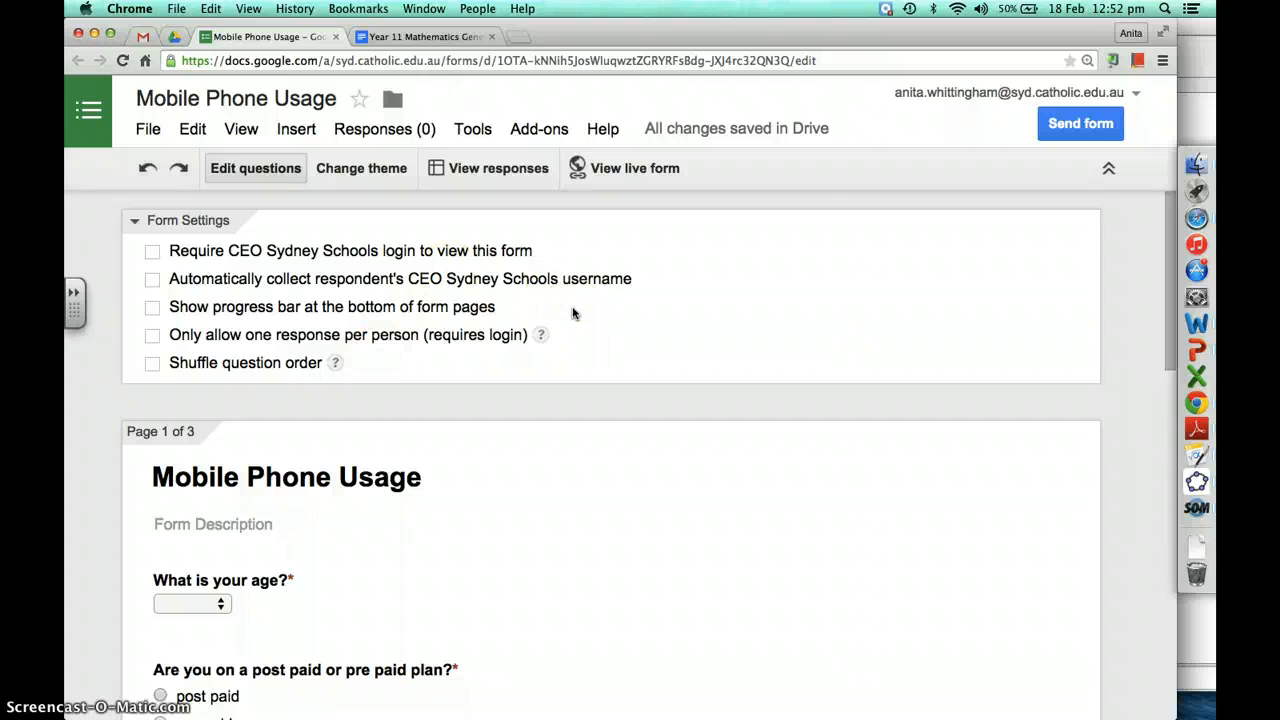
Copy the live Mobile Phone Usage form's viewform address and switch to the Year 11 Mathematics General document
{"action": "left_click", "coordinate": [634, 168]}
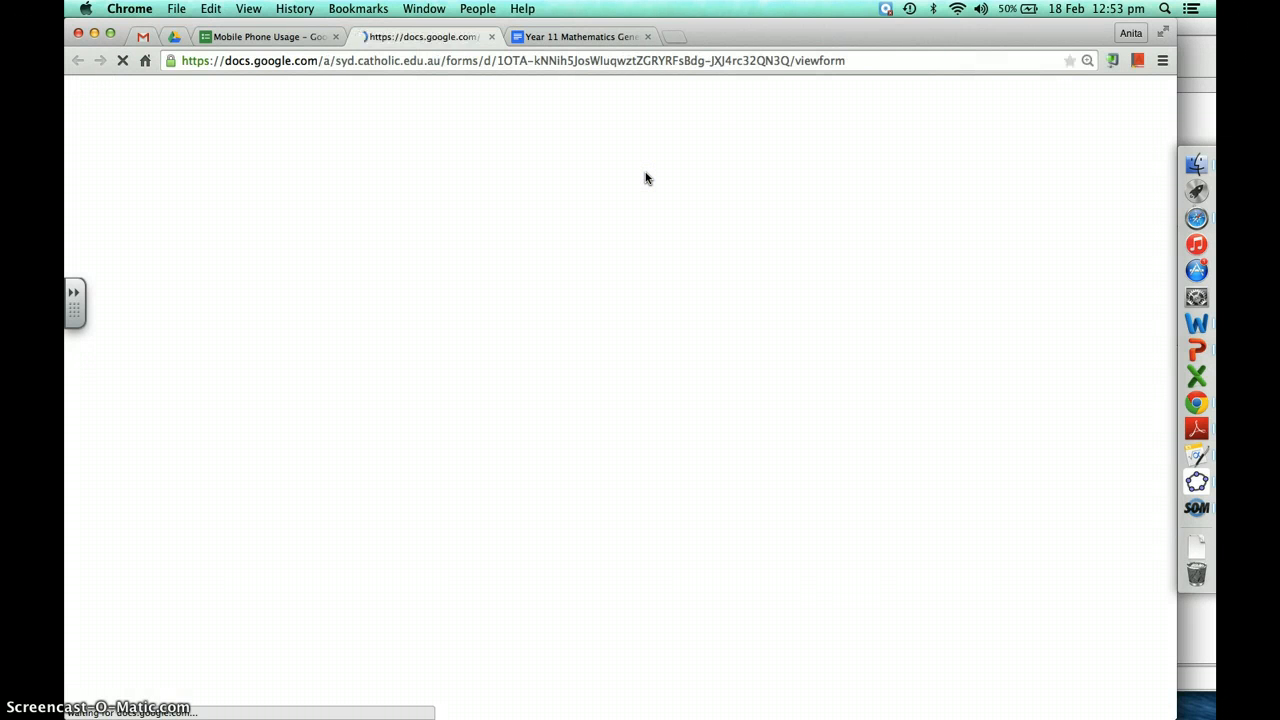
{"action": "left_click", "coordinate": [676, 62]}
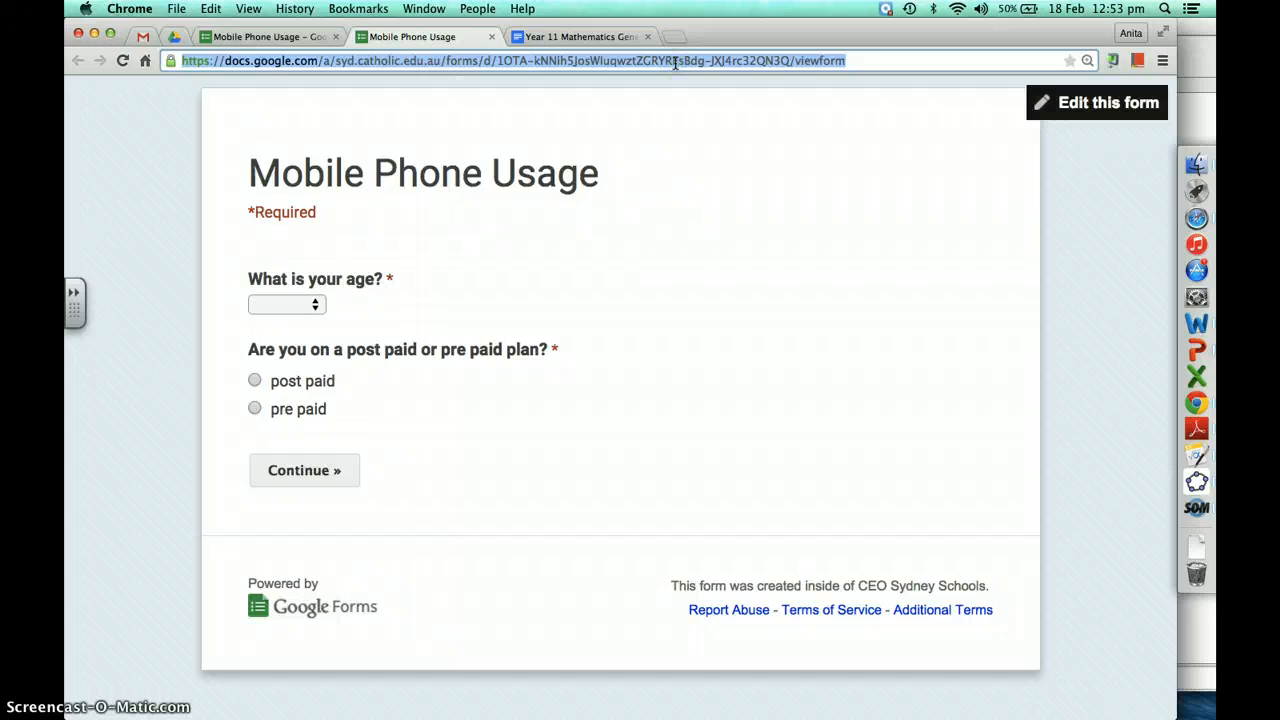
{"action": "left_click", "coordinate": [575, 36]}
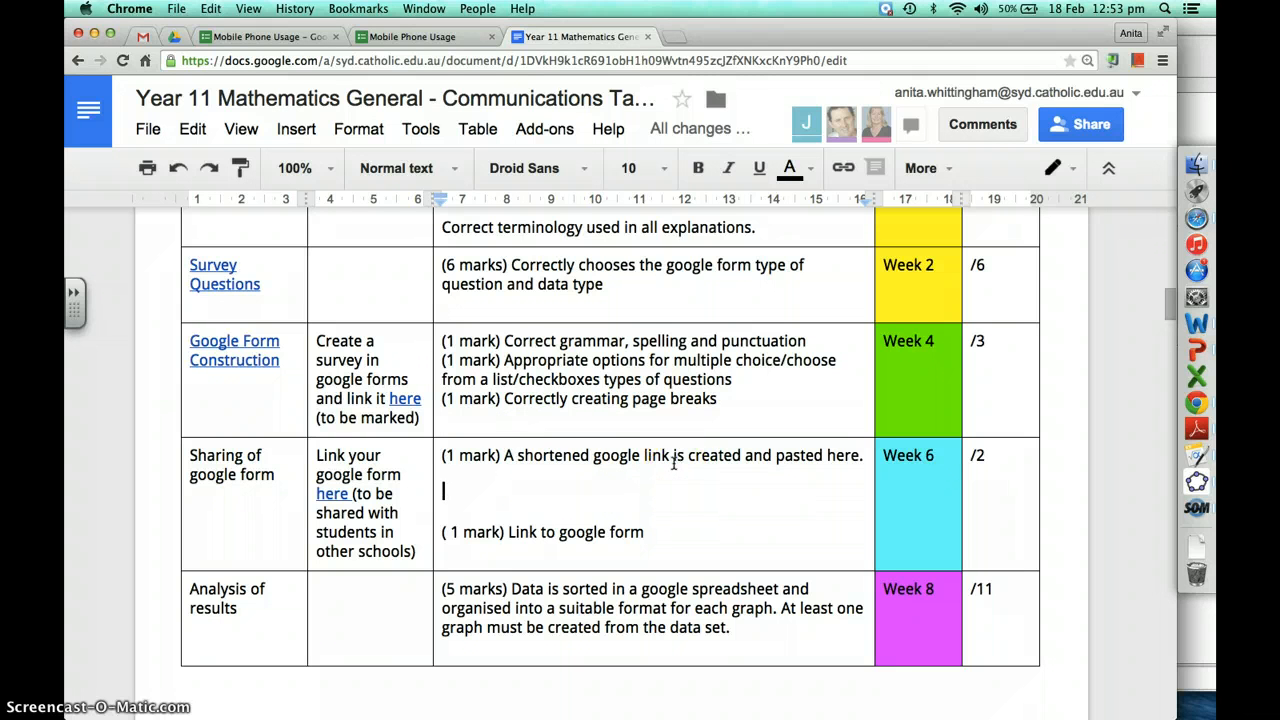
{"action": "key", "text": "super+t"}
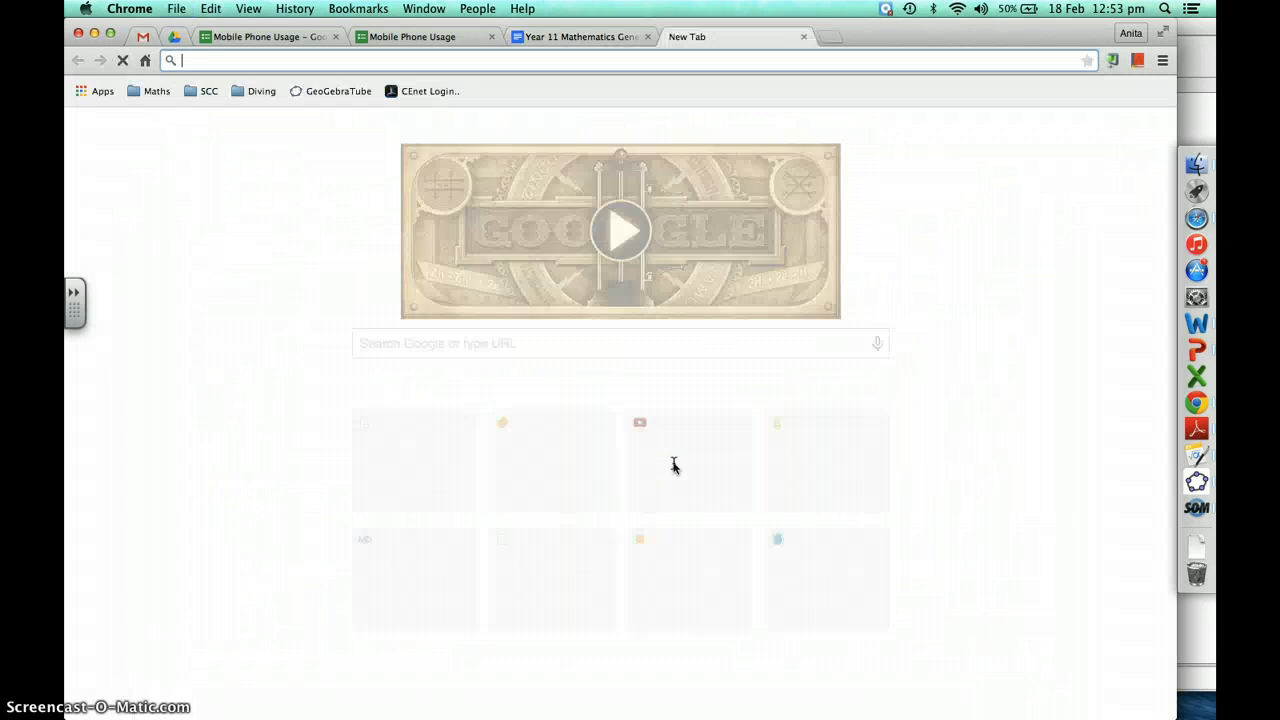
{"action": "type", "text": "google shortener"}
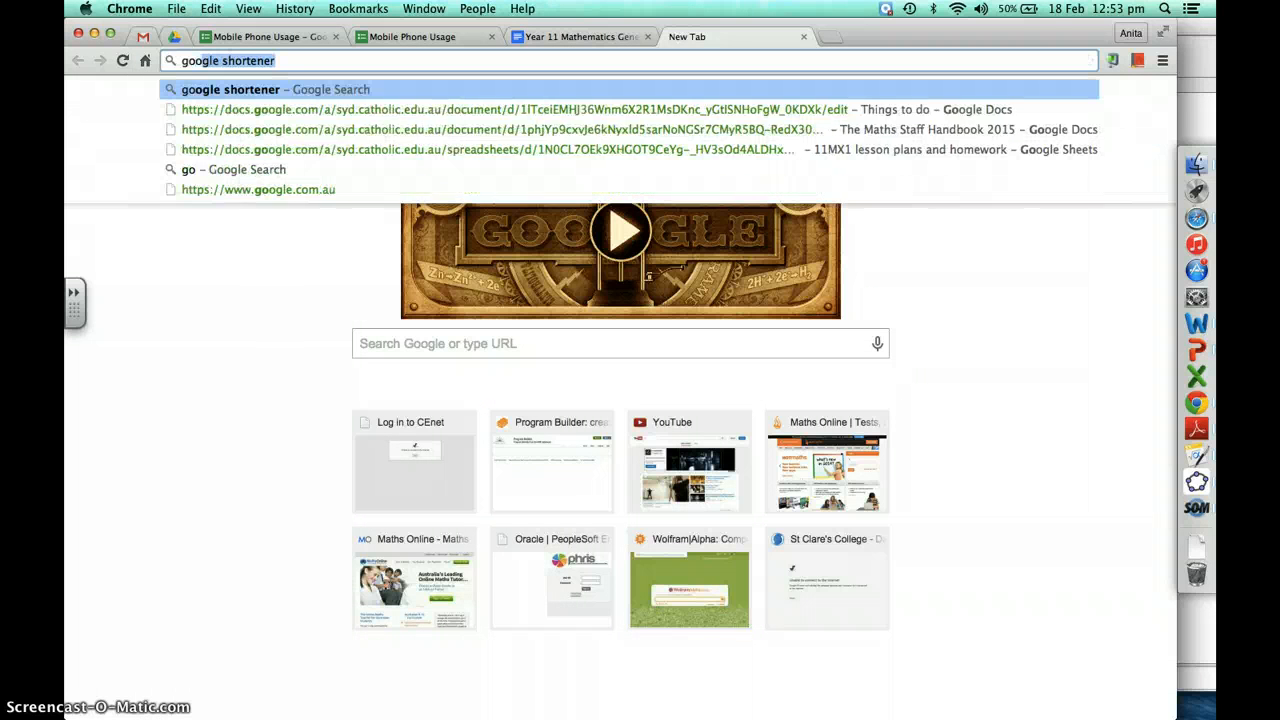
{"action": "key", "text": "Return"}
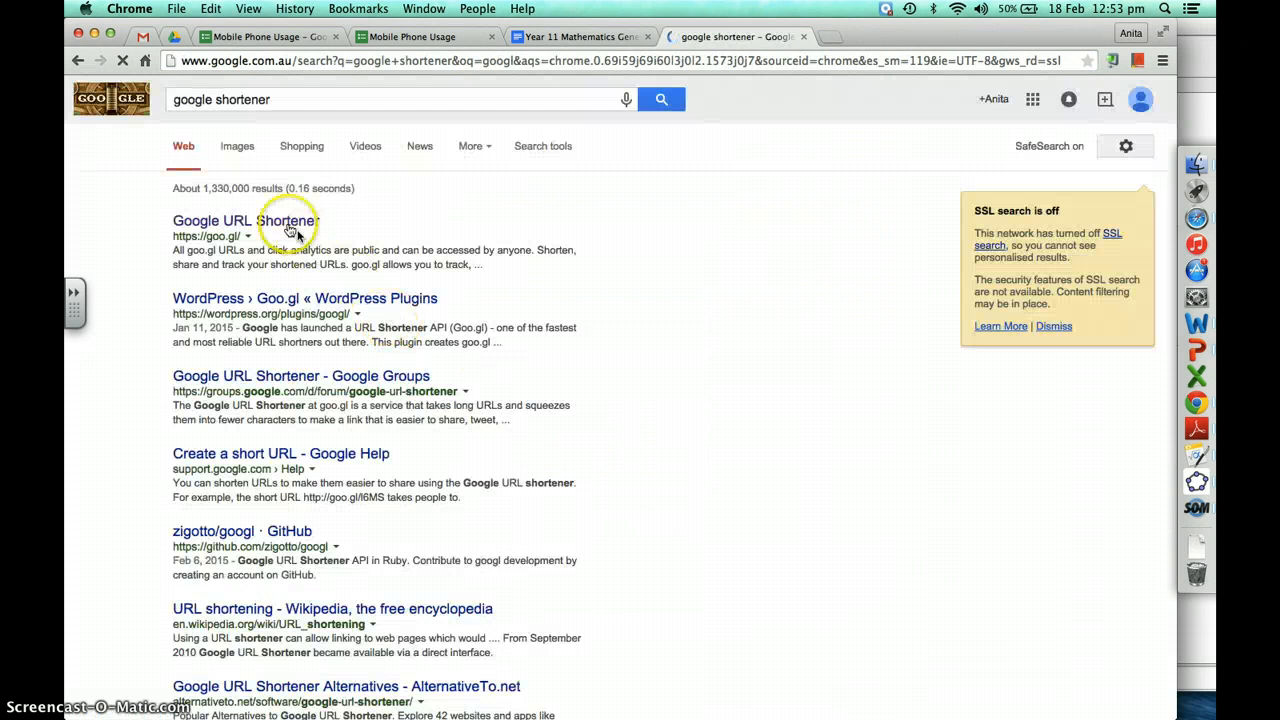
{"action": "left_click", "coordinate": [282, 221]}
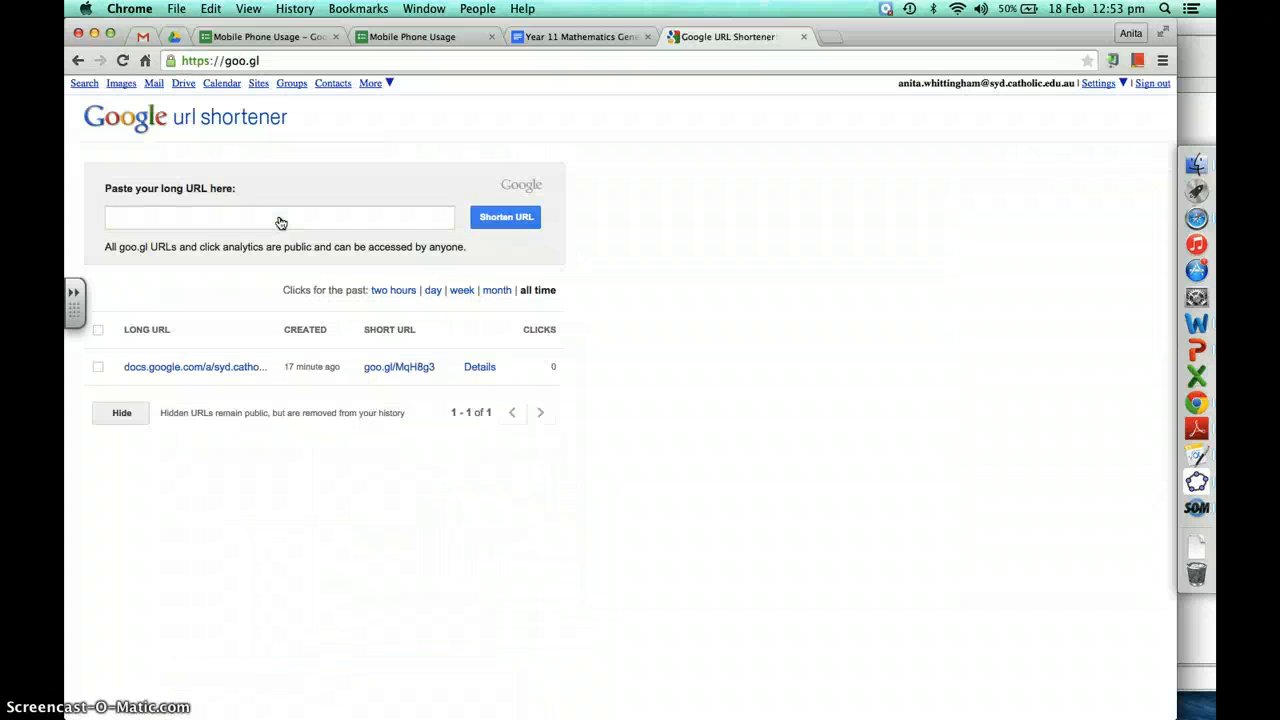
{"action": "left_click", "coordinate": [235, 220]}
{"action": "key", "text": "super+v"}
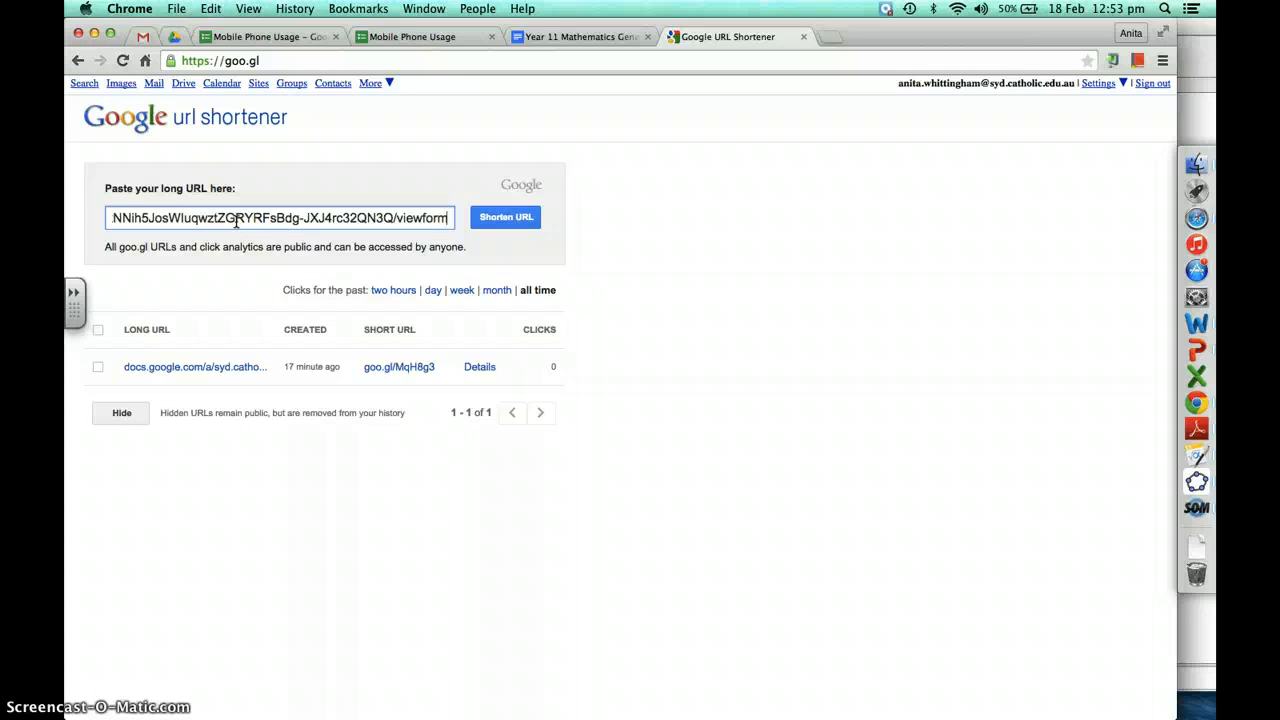
{"action": "left_click", "coordinate": [505, 218]}
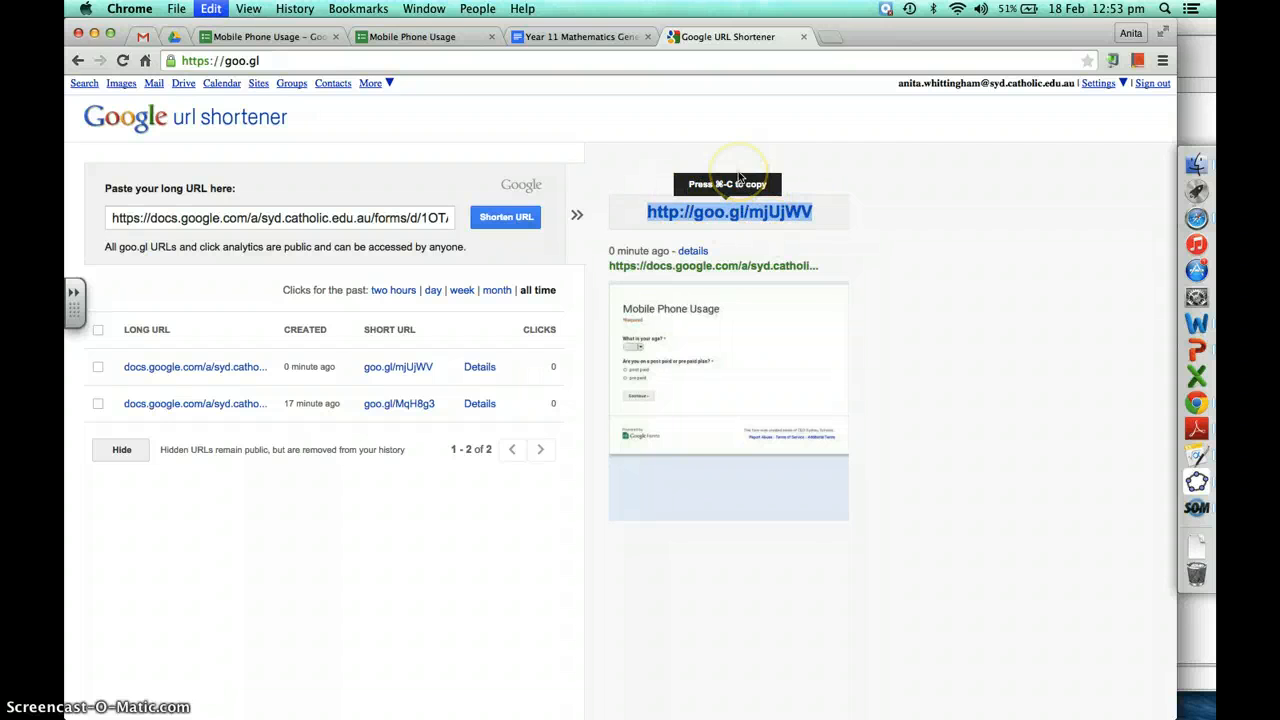
Paste goo.gl/mjUjWV as a live link in the Sharing cell, then follow the 'here' link to the class spreadsheet
{"action": "left_click", "coordinate": [606, 38]}
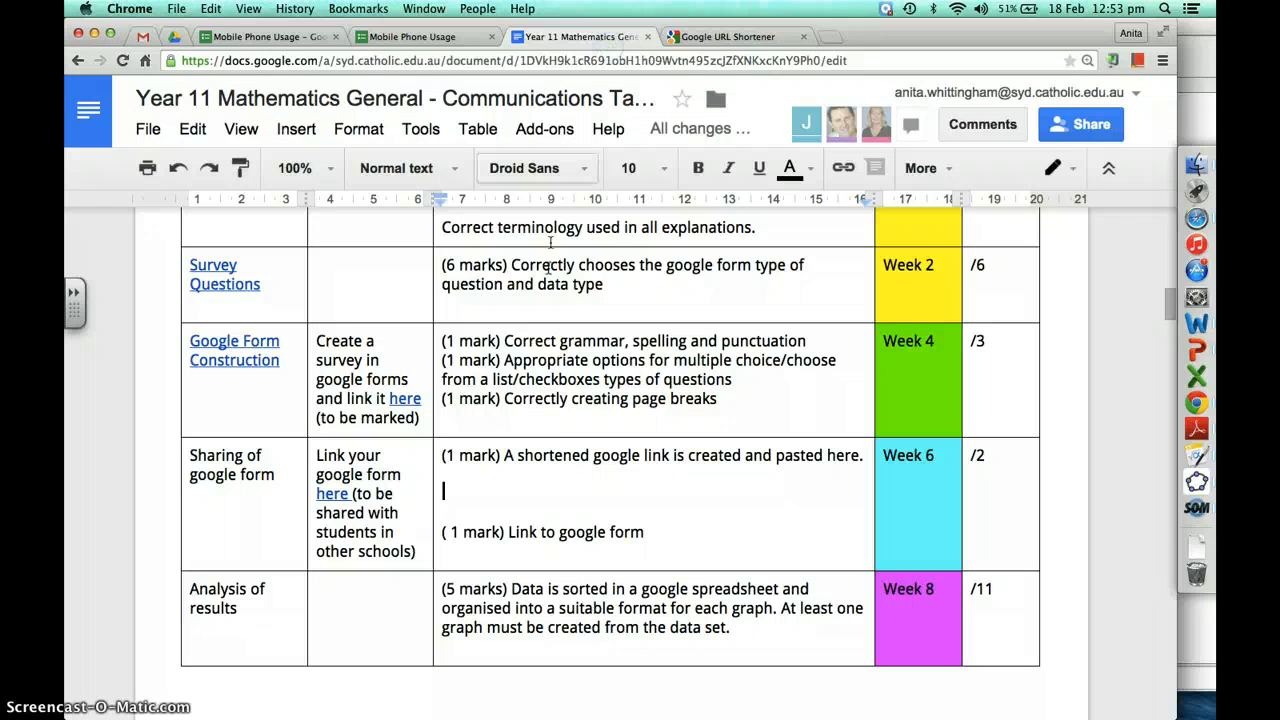
{"action": "left_click", "coordinate": [514, 490]}
{"action": "type", "text": "http://goo.gl/mjUjWV"}
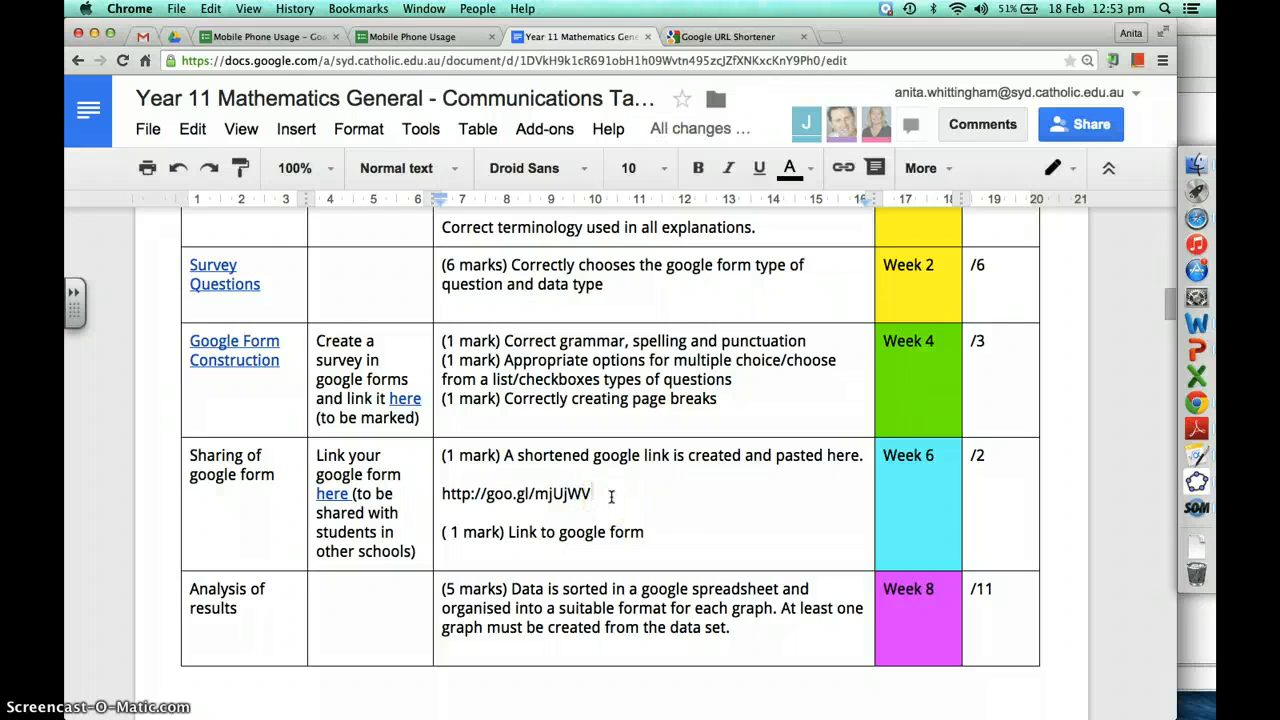
{"action": "key", "text": "Return"}
{"action": "key", "text": "BackSpace"}
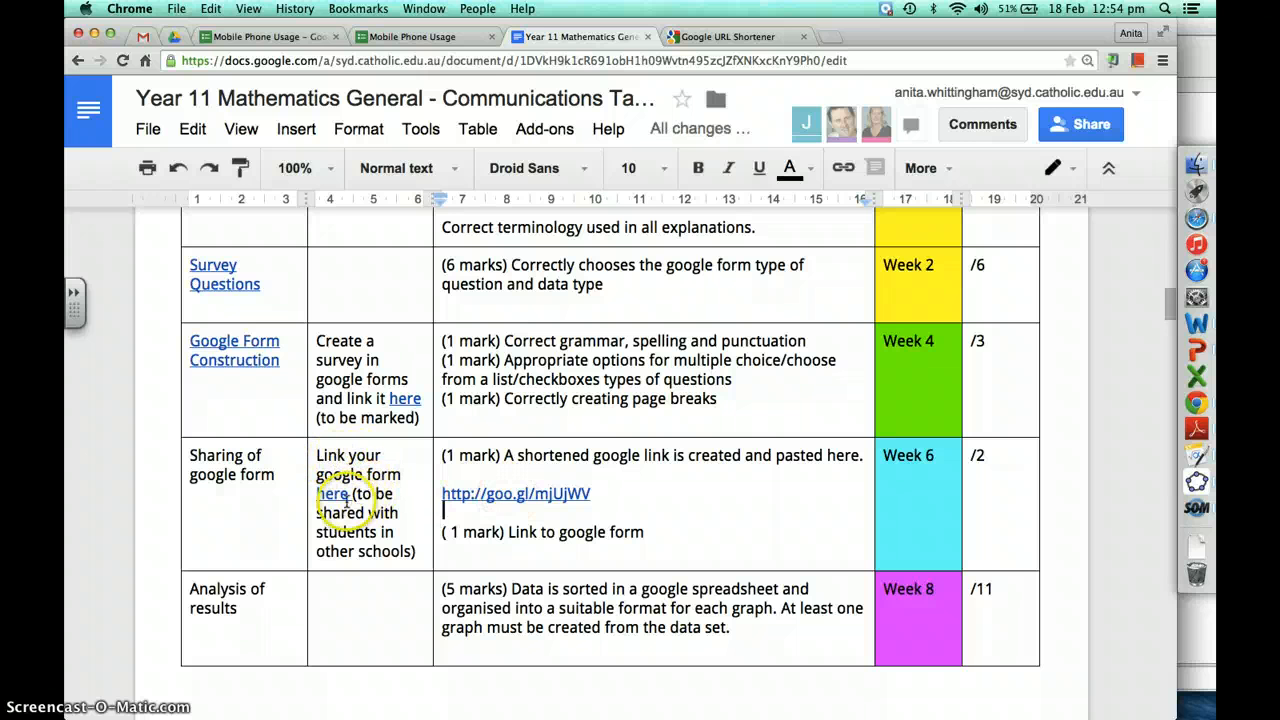
{"action": "left_click", "coordinate": [338, 494]}
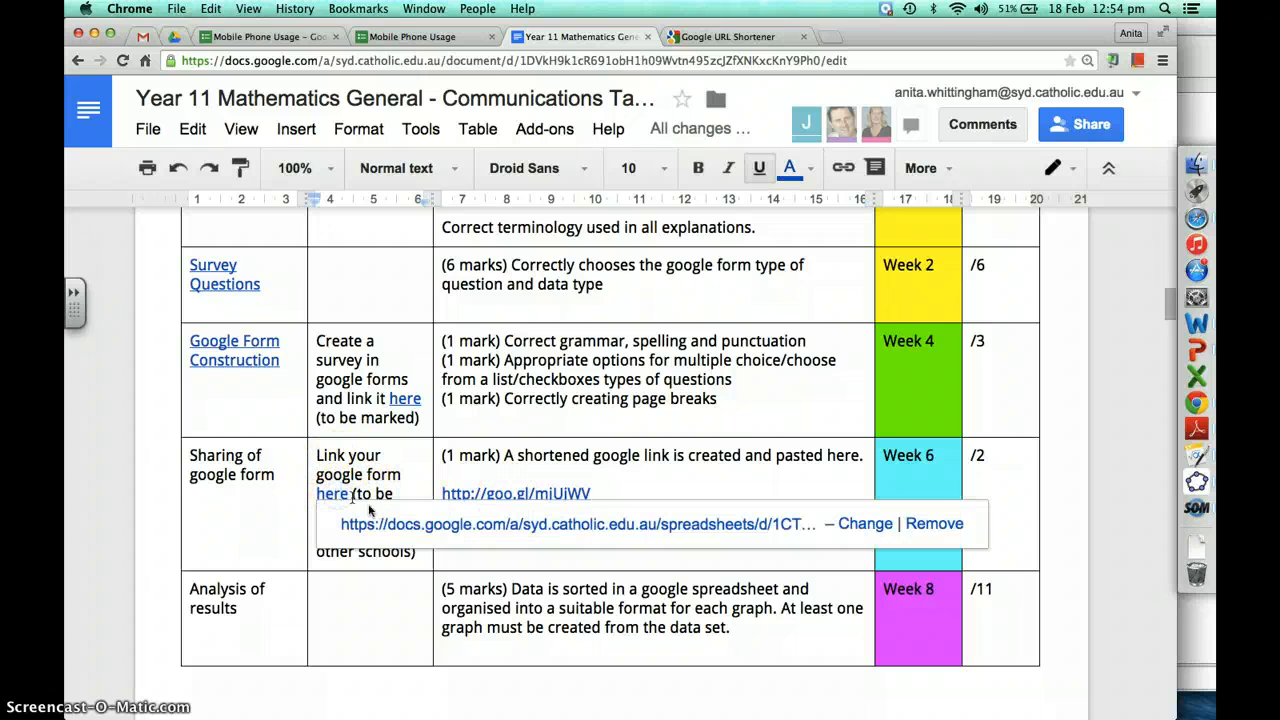
{"action": "left_click", "coordinate": [393, 525]}
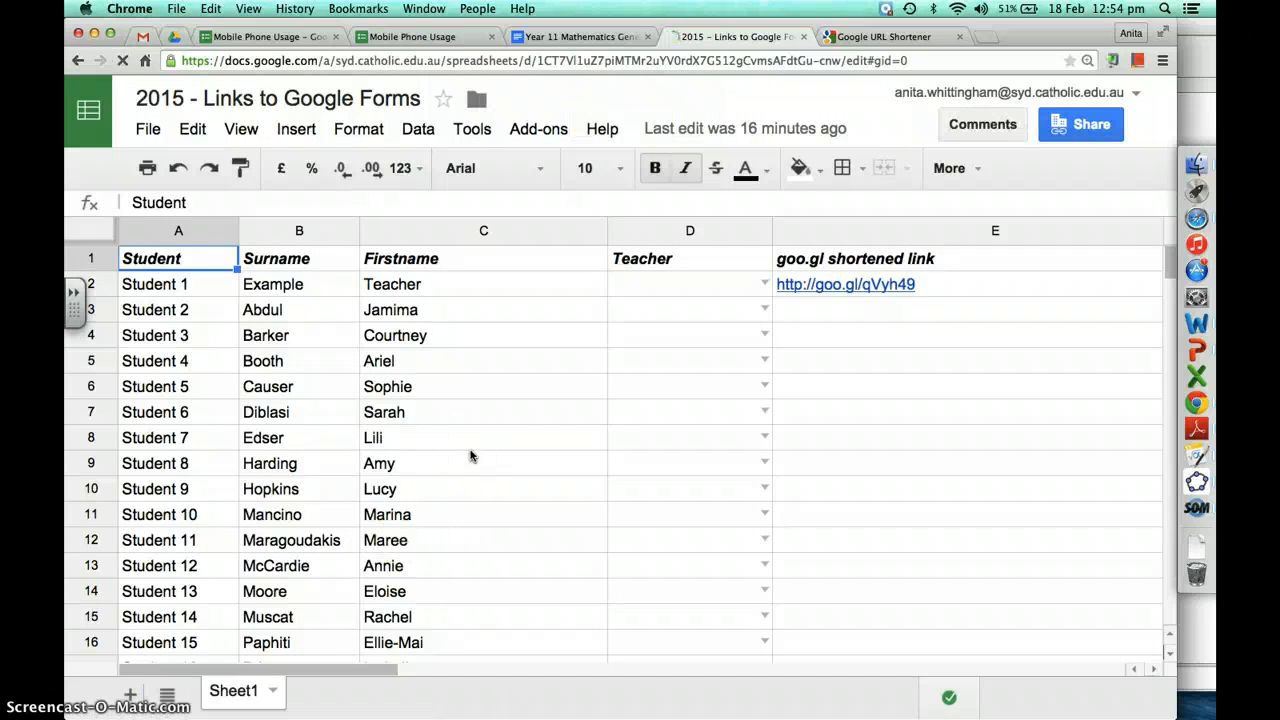
{"action": "left_click", "coordinate": [690, 463]}
{"action": "scroll", "coordinate": [803, 486], "scroll_direction": "down", "scroll_amount": 3}
{"action": "left_click", "coordinate": [836, 440]}
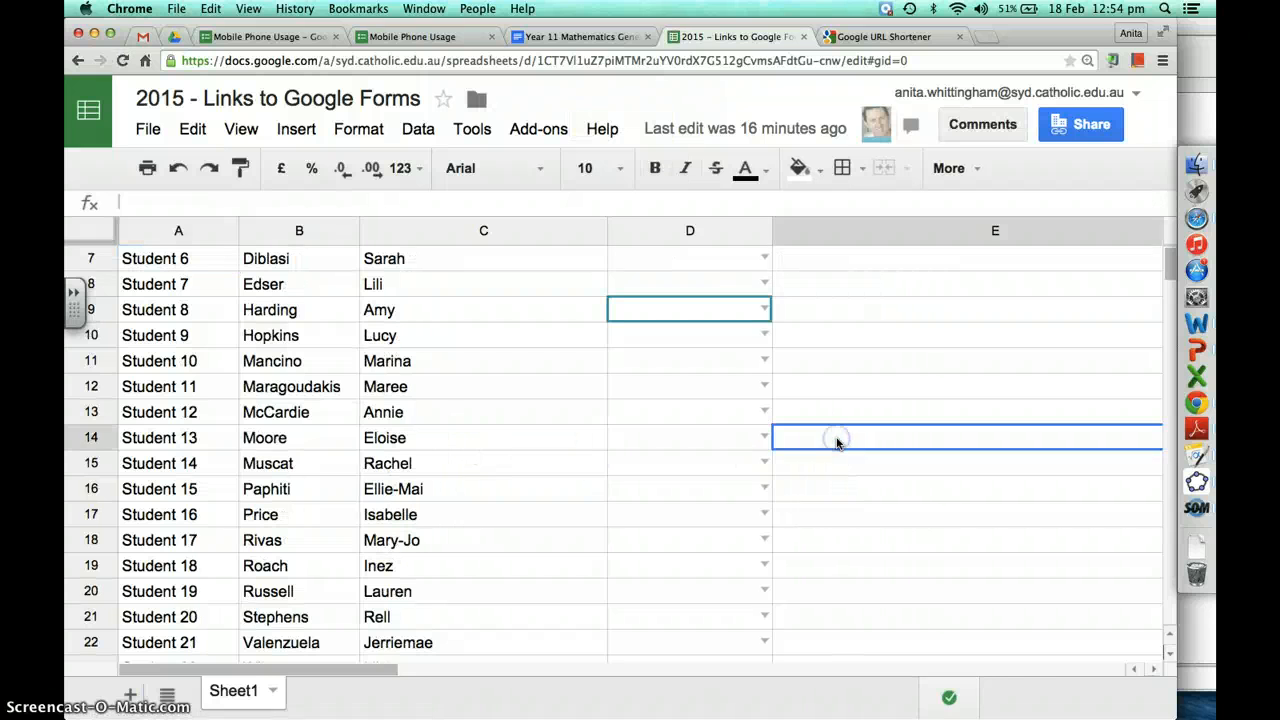
{"action": "left_click", "coordinate": [838, 443]}
{"action": "type", "text": "http://goo.gl/mjUjWV"}
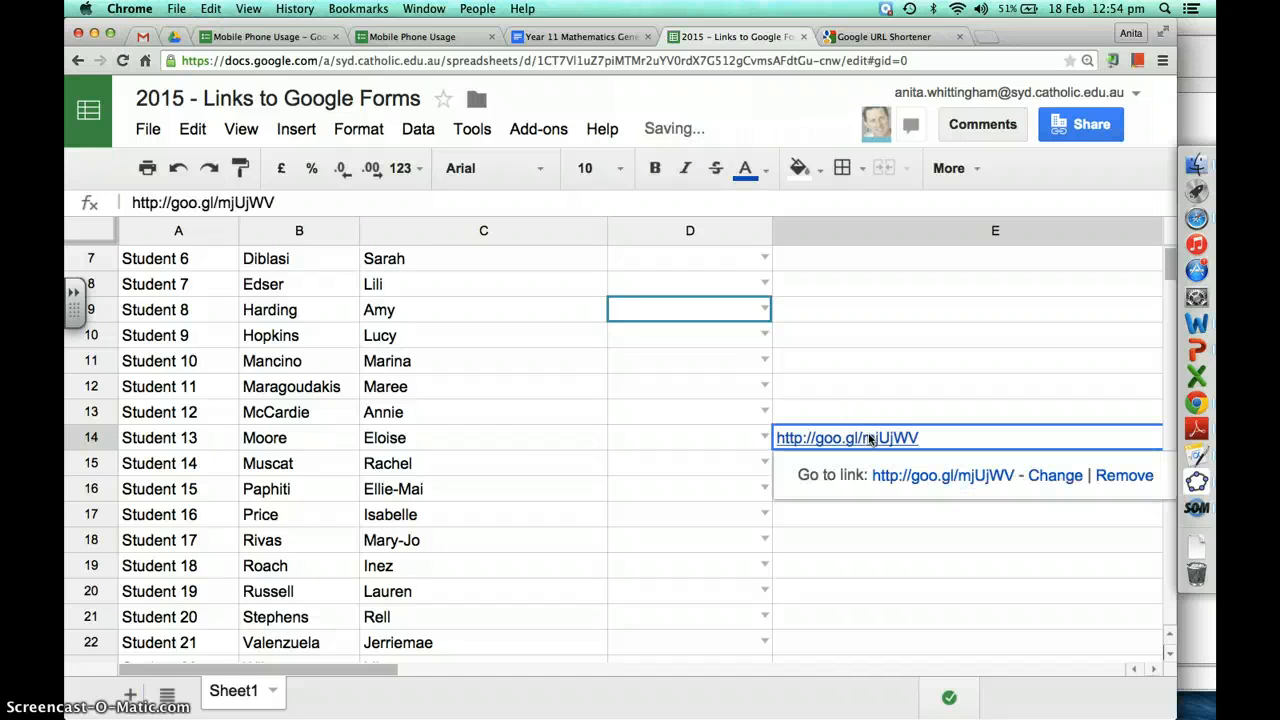
{"action": "scroll", "coordinate": [416, 436], "scroll_direction": "up", "scroll_amount": 3}
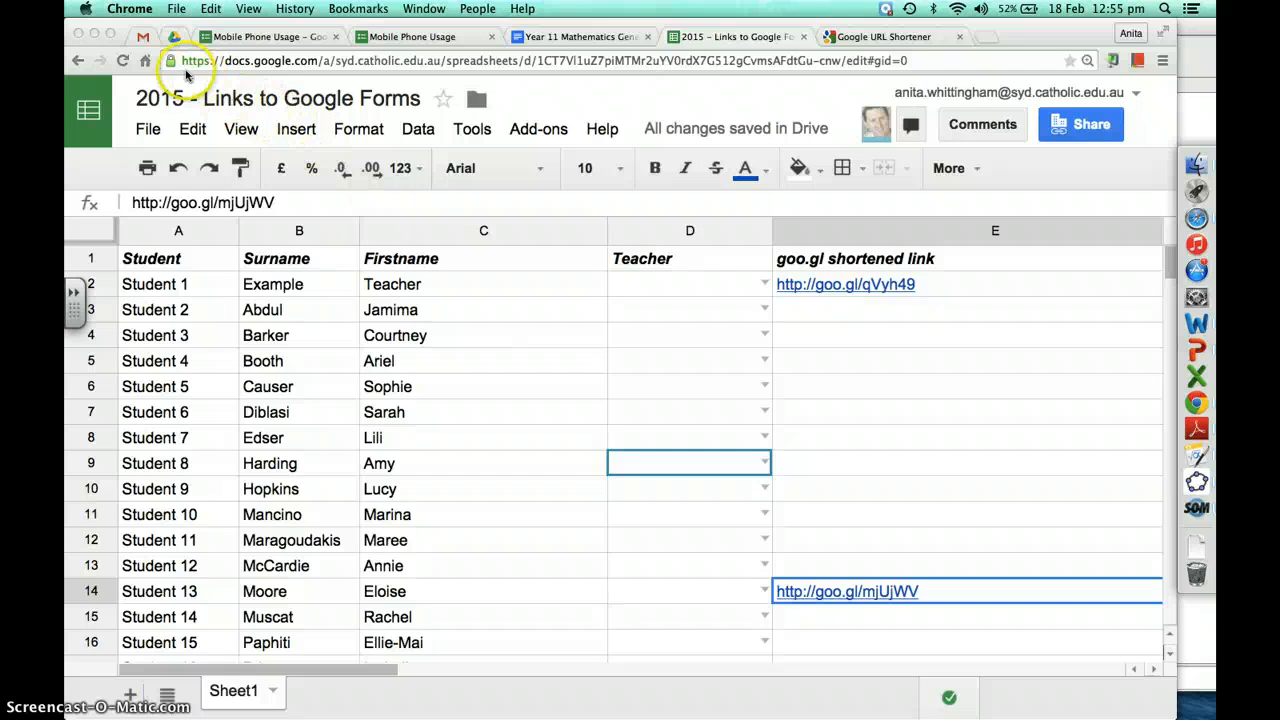
{"action": "left_click", "coordinate": [144, 37]}
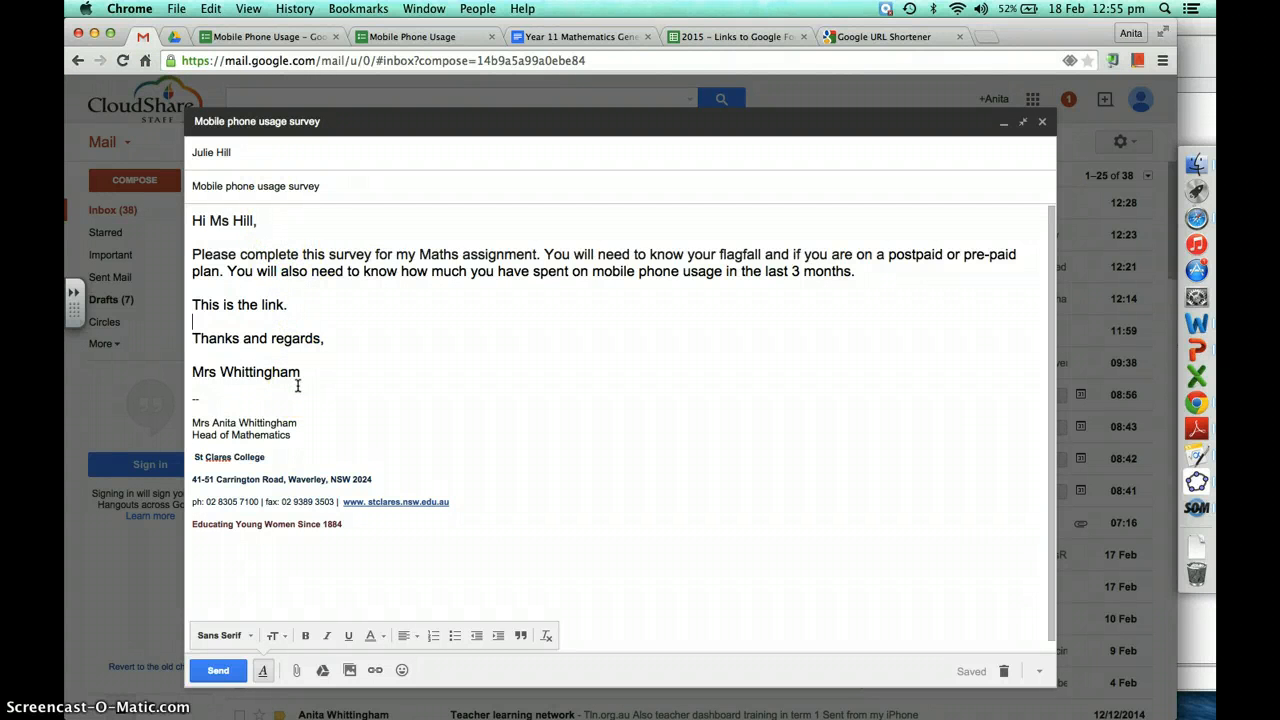
Paste the short link on its own line below 'This is the link.' in the draft
{"action": "key", "text": "Return"}
{"action": "type", "text": "http://goo.gl/mjUjWV"}
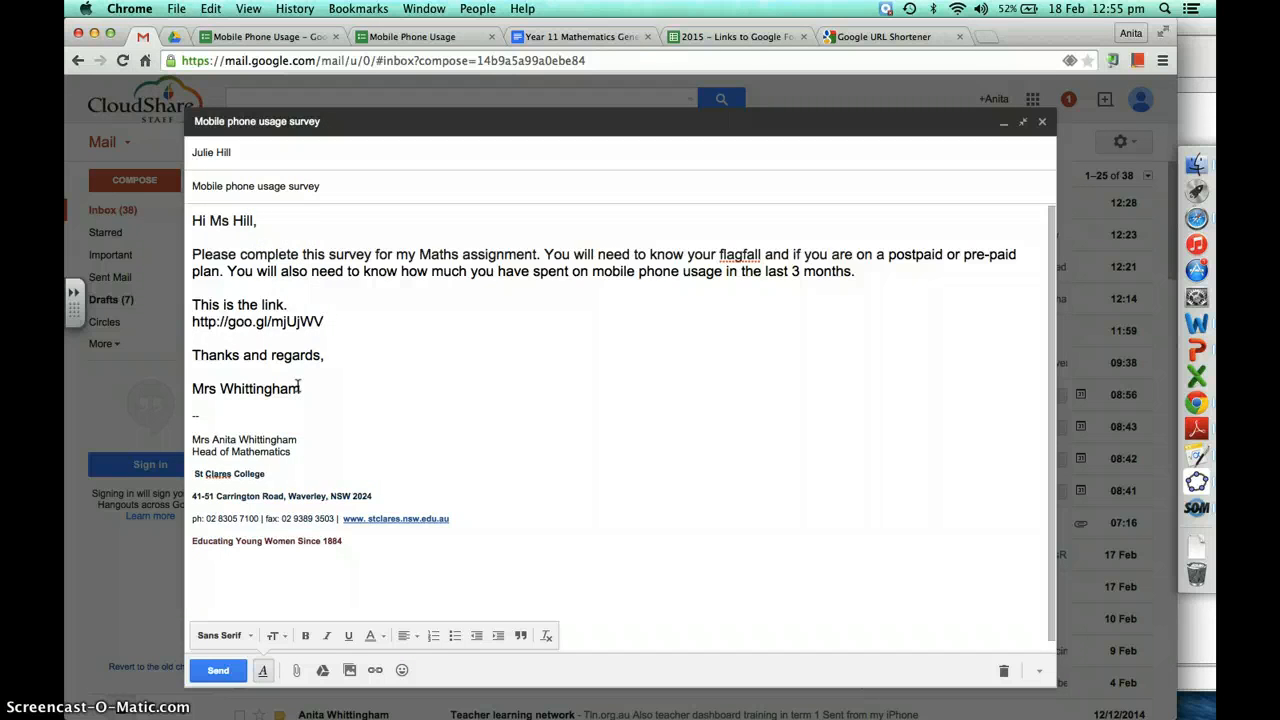
{"action": "key", "text": "Return"}
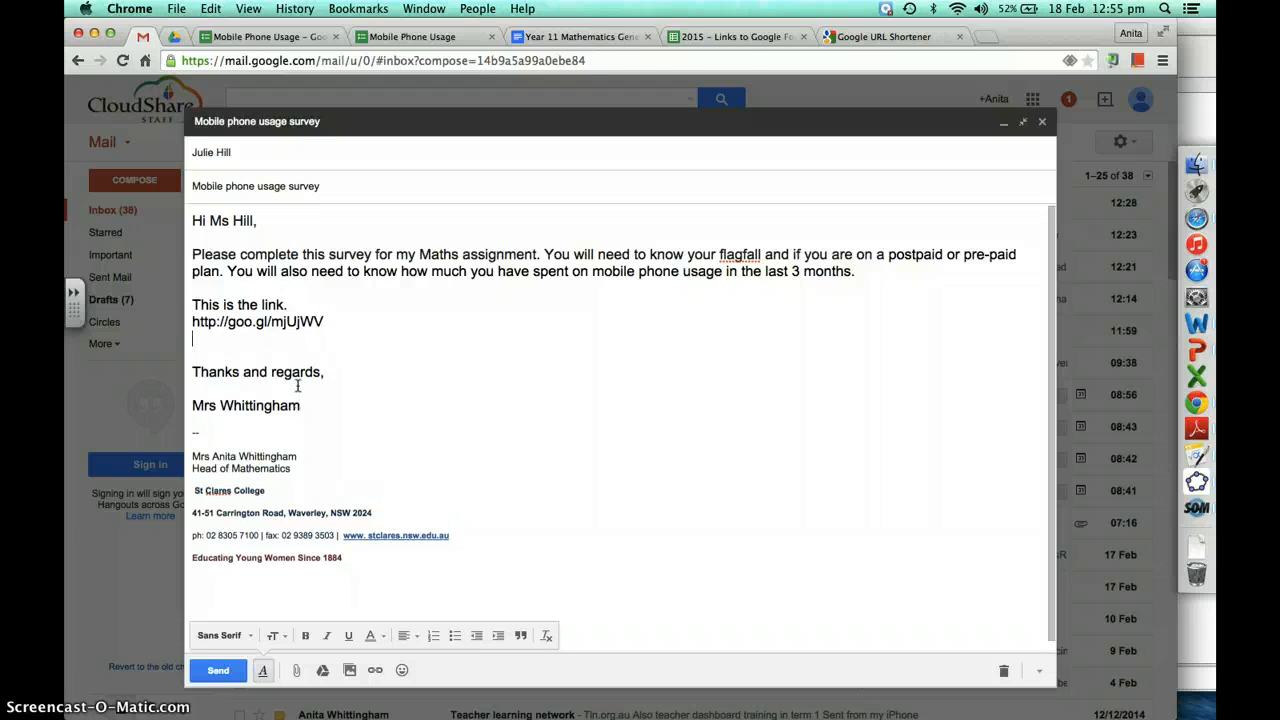
{"action": "left_click", "coordinate": [290, 304]}
{"action": "left_click_drag", "start_coordinate": [268, 303], "coordinate": [259, 303]}
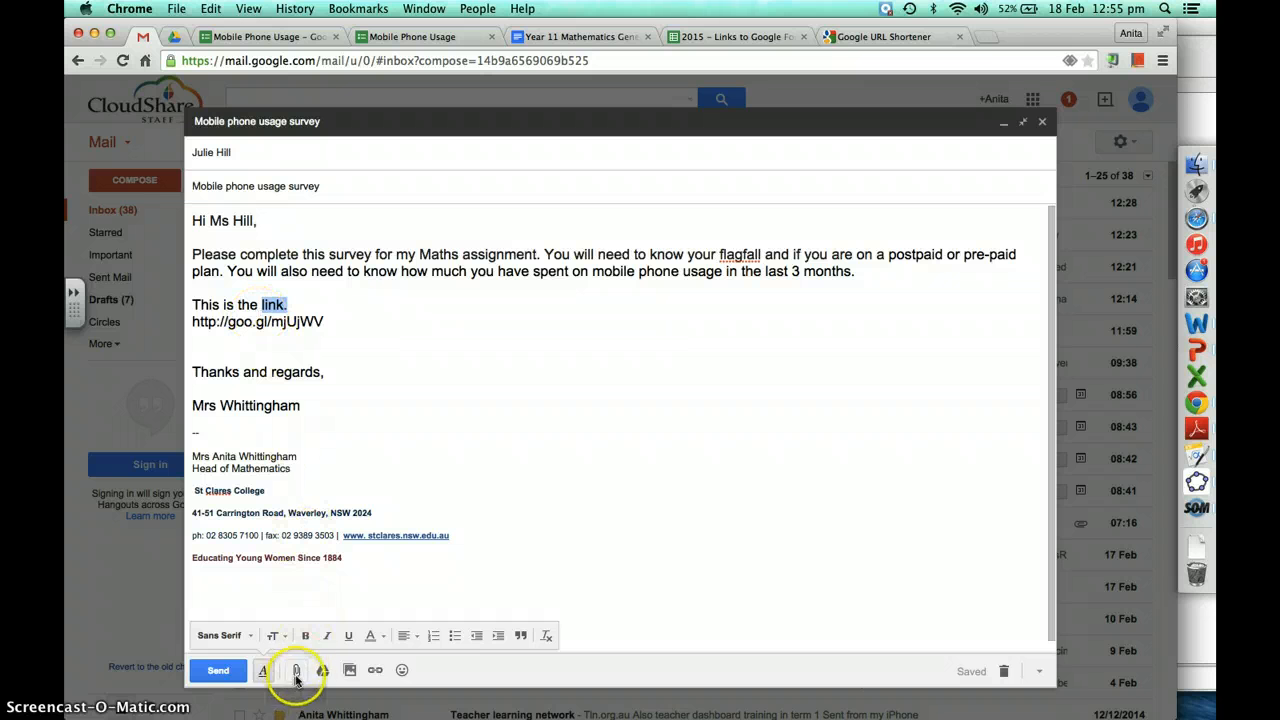
{"action": "left_click", "coordinate": [375, 672]}
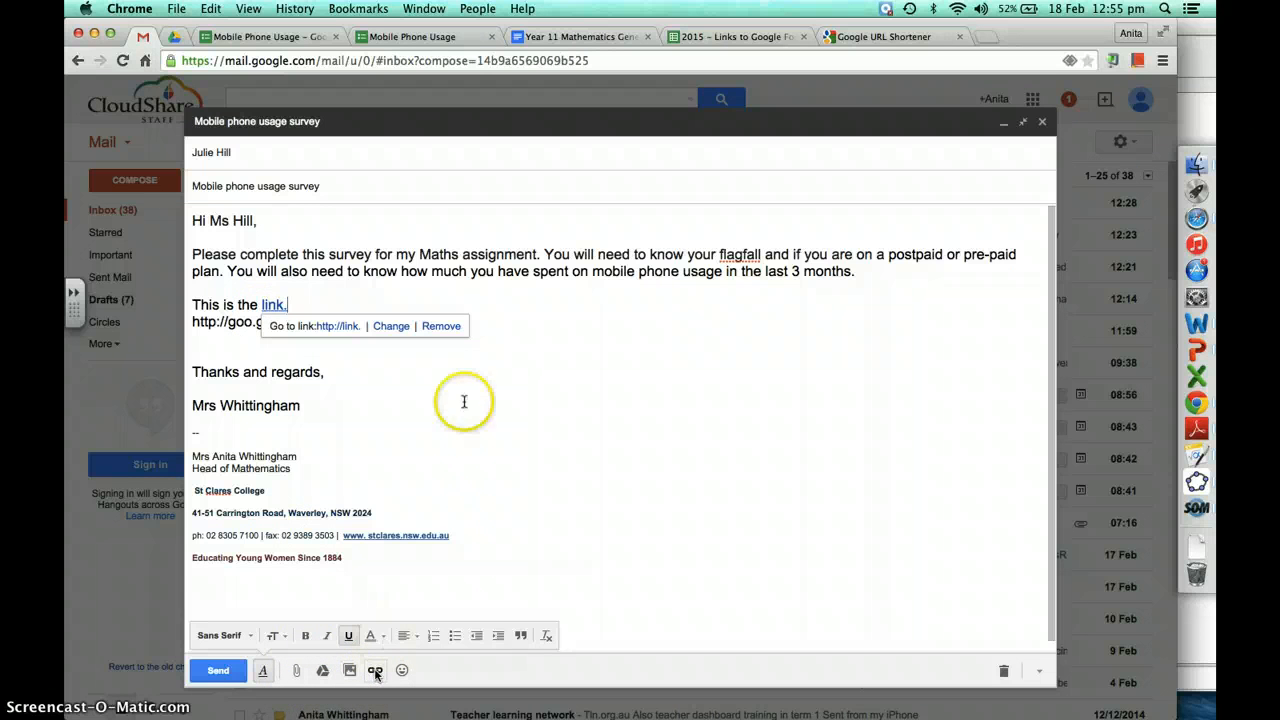
{"action": "left_click", "coordinate": [395, 325]}
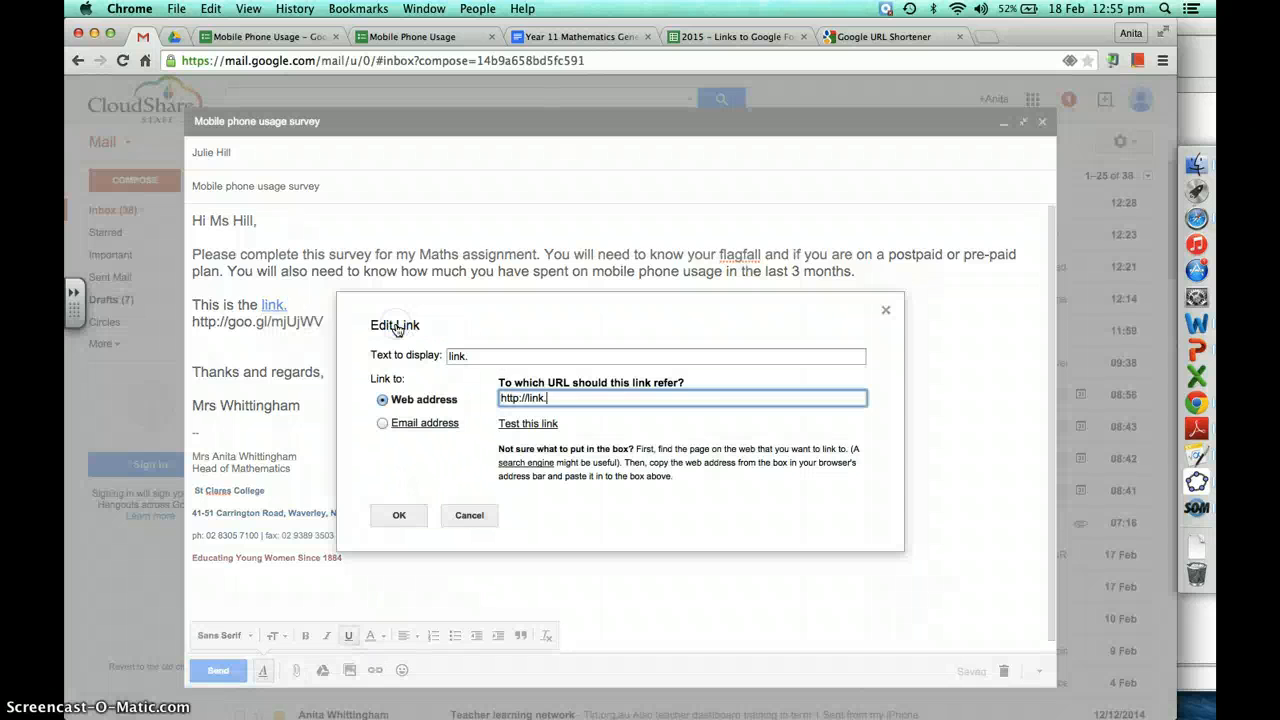
{"action": "left_click_drag", "start_coordinate": [554, 397], "coordinate": [441, 390]}
{"action": "type", "text": "http://goo.gl/mjUjWV"}
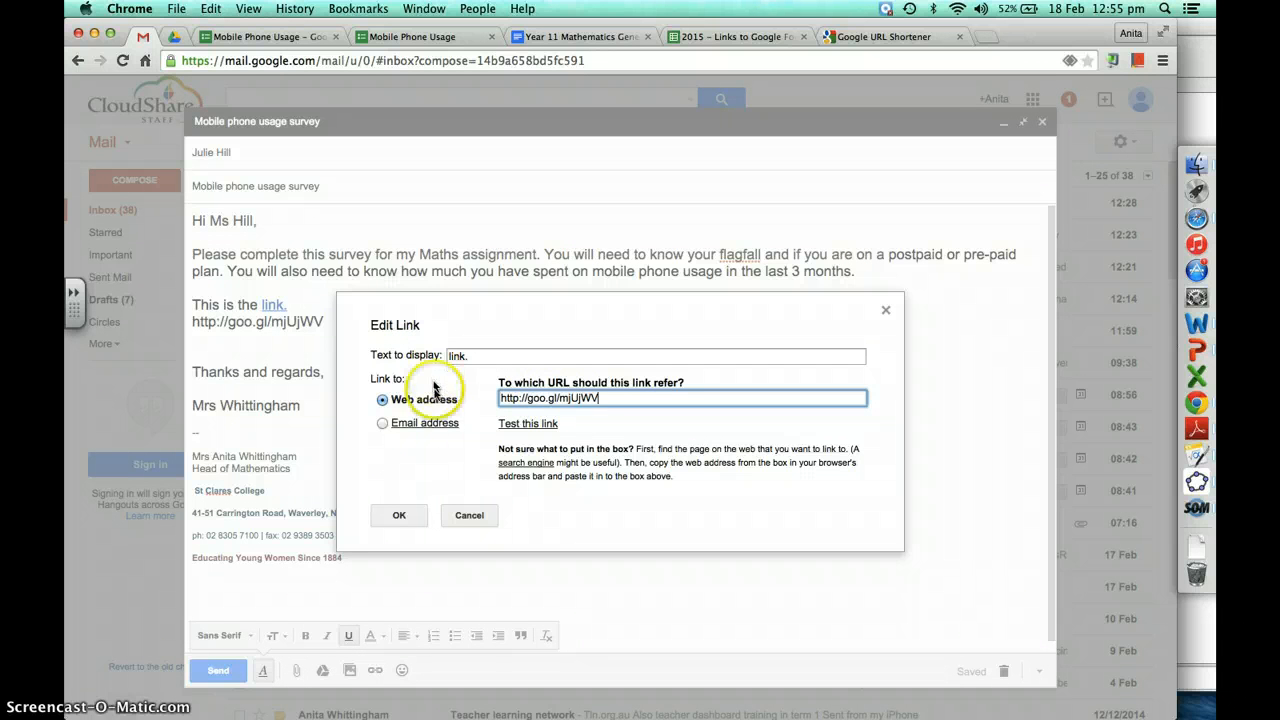
{"action": "left_click", "coordinate": [400, 516]}
{"action": "left_click", "coordinate": [449, 409]}
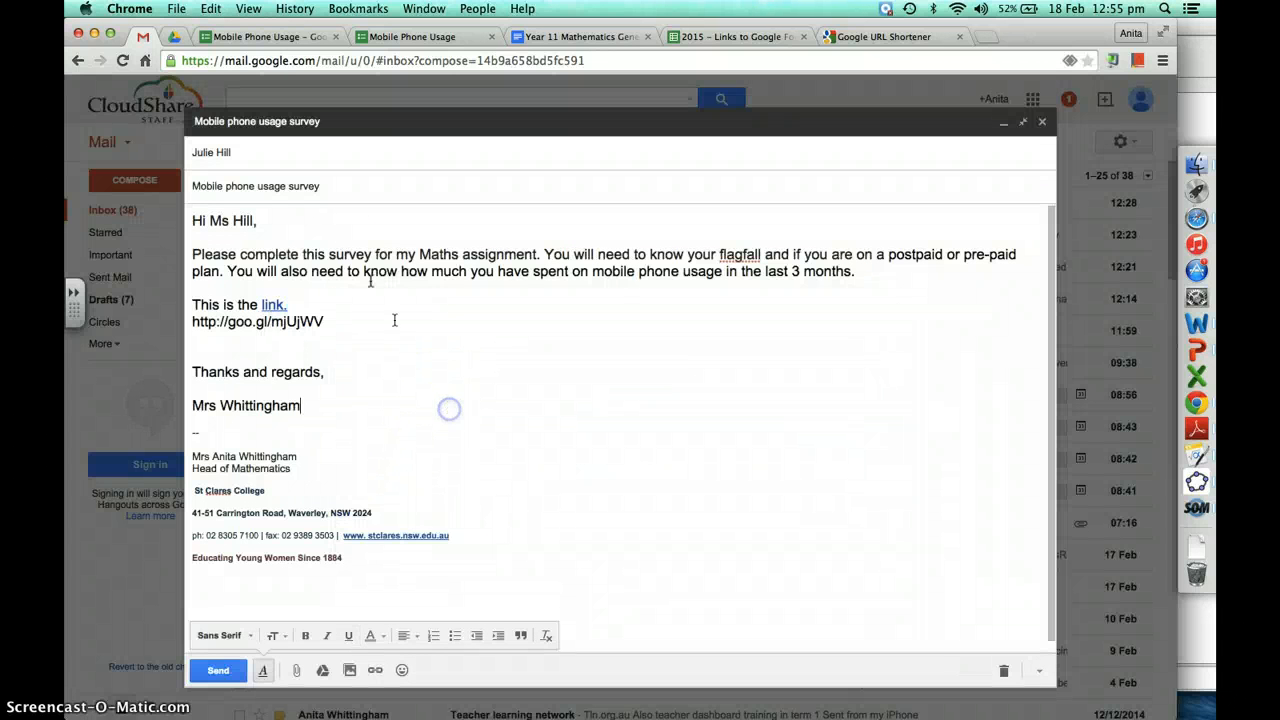
Test that the 'link.' hyperlink opens the live Mobile Phone Usage form, then return to the draft
{"action": "left_click", "coordinate": [270, 305]}
{"action": "left_click", "coordinate": [339, 326]}
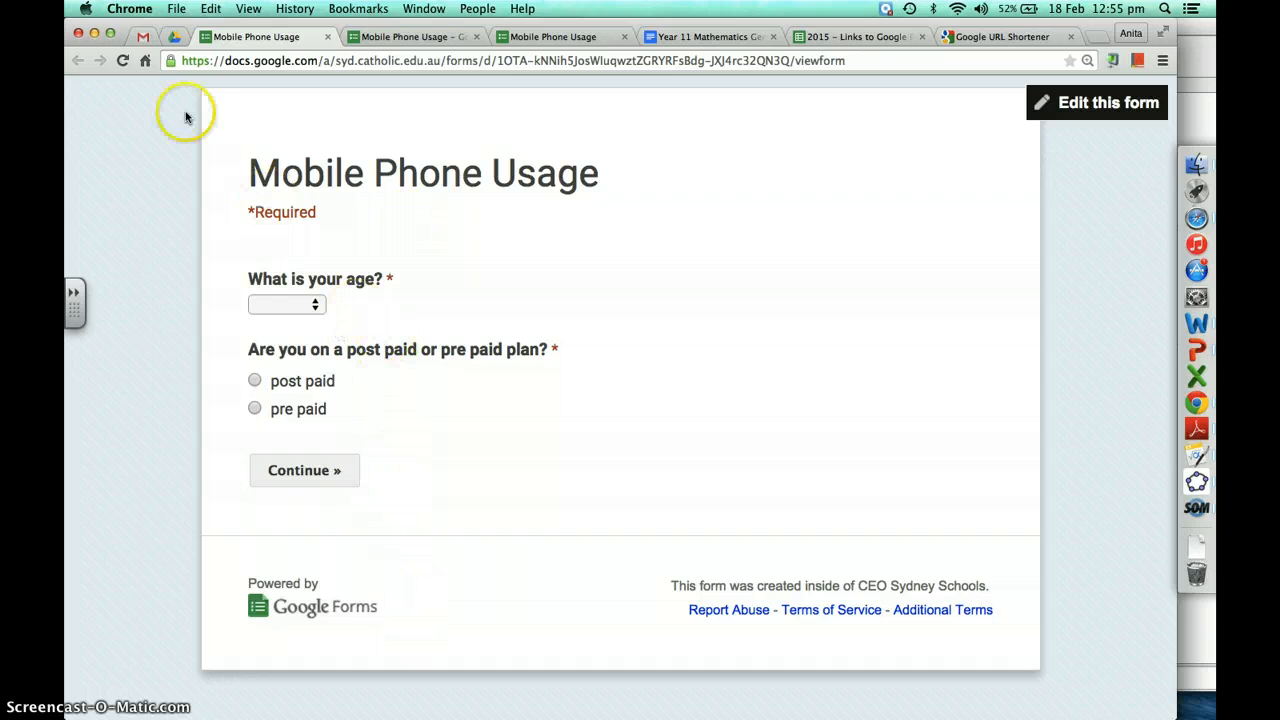
{"action": "left_click", "coordinate": [144, 38]}
{"action": "left_click", "coordinate": [526, 415]}
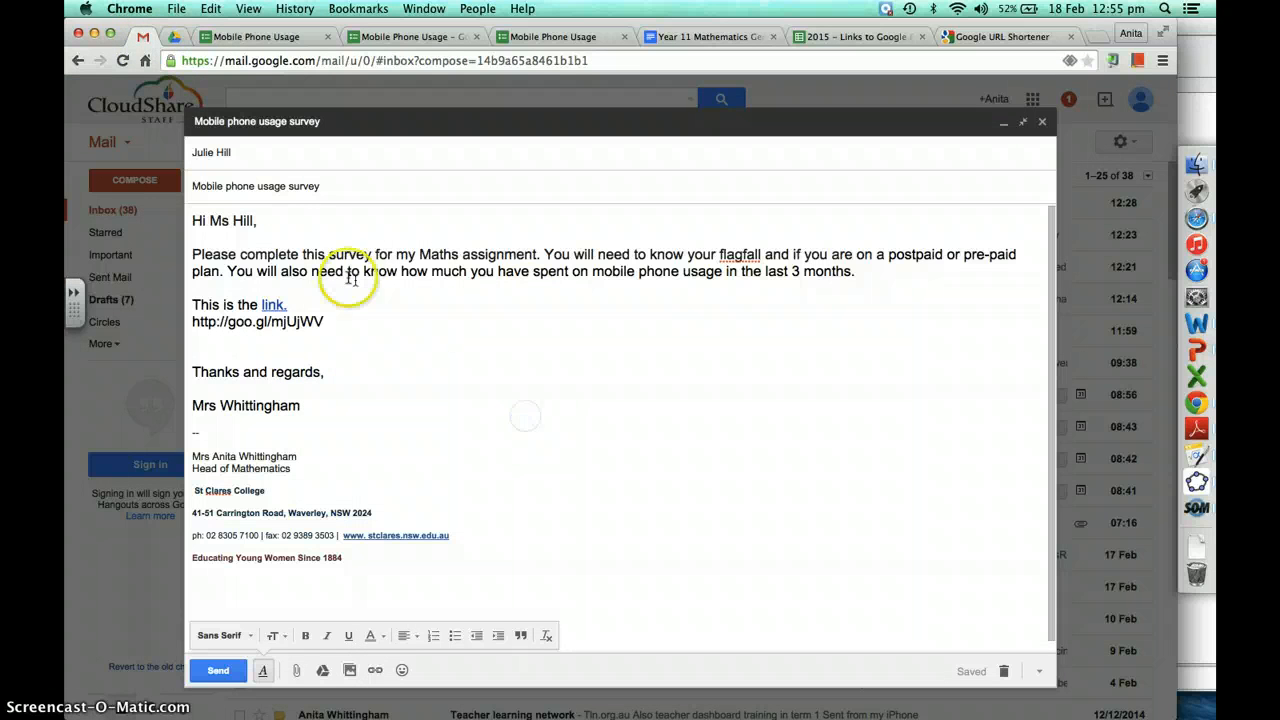